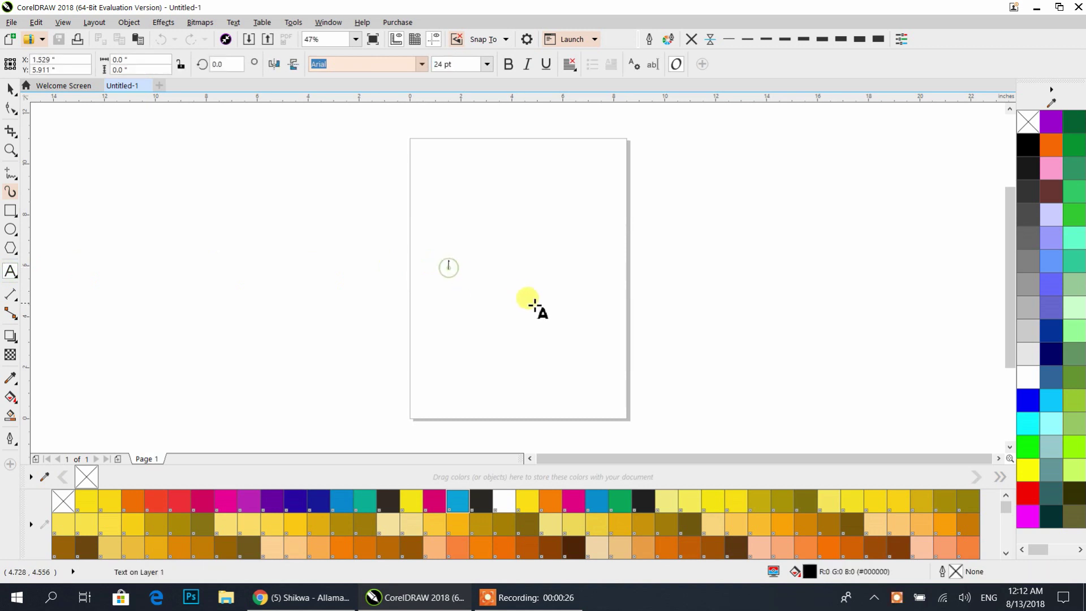
# Add the artistic text "abc" on the page and set its font to Gotham (Medium)
pyautogui.write('a')
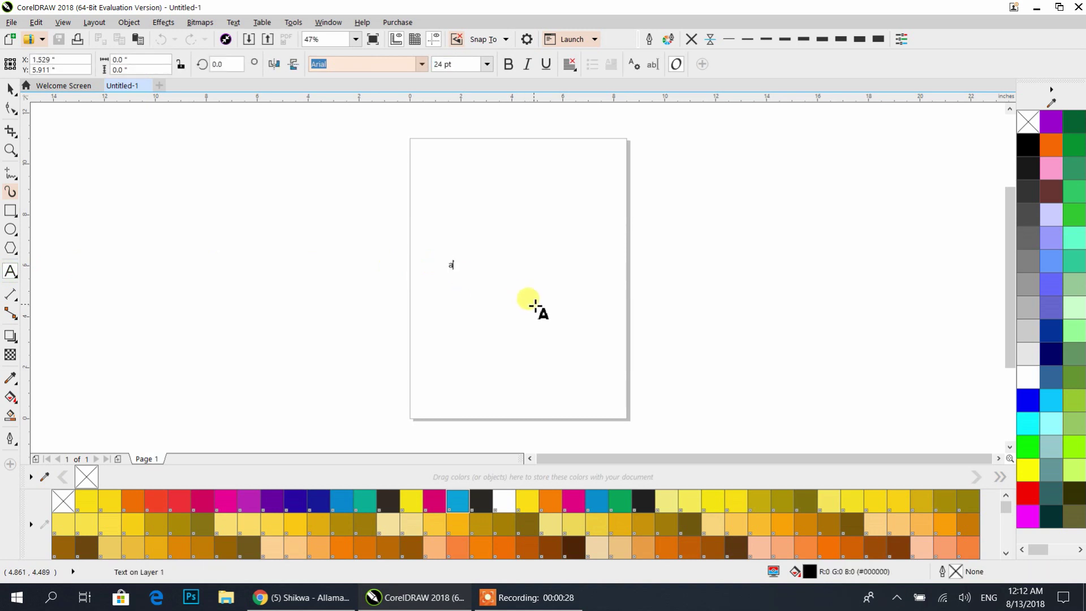
pyautogui.write('bc')
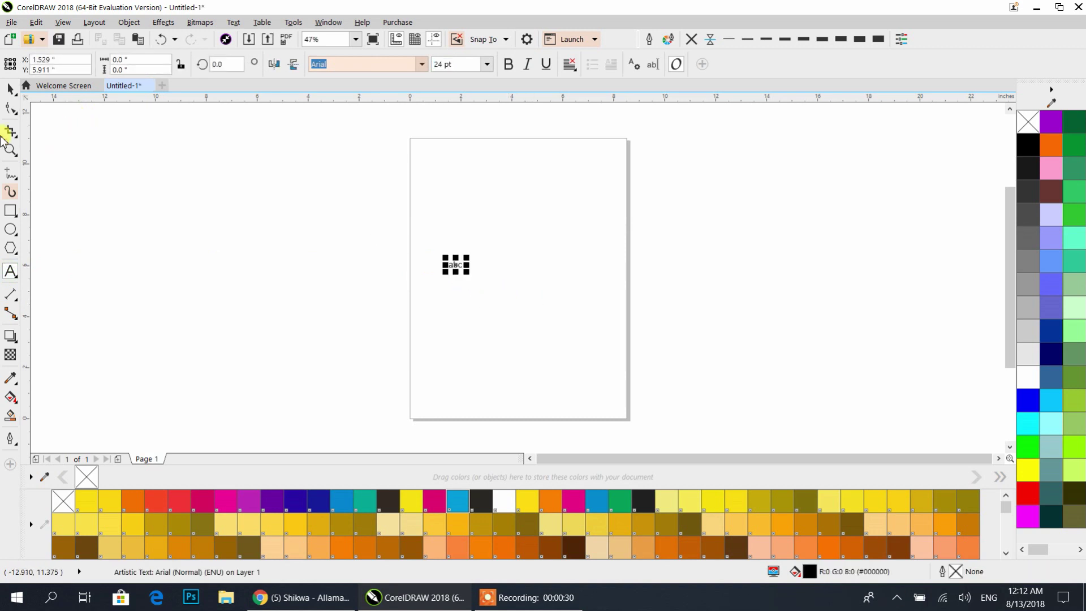
pyautogui.click(11, 88)
pyautogui.click(512, 69)
pyautogui.click(424, 65)
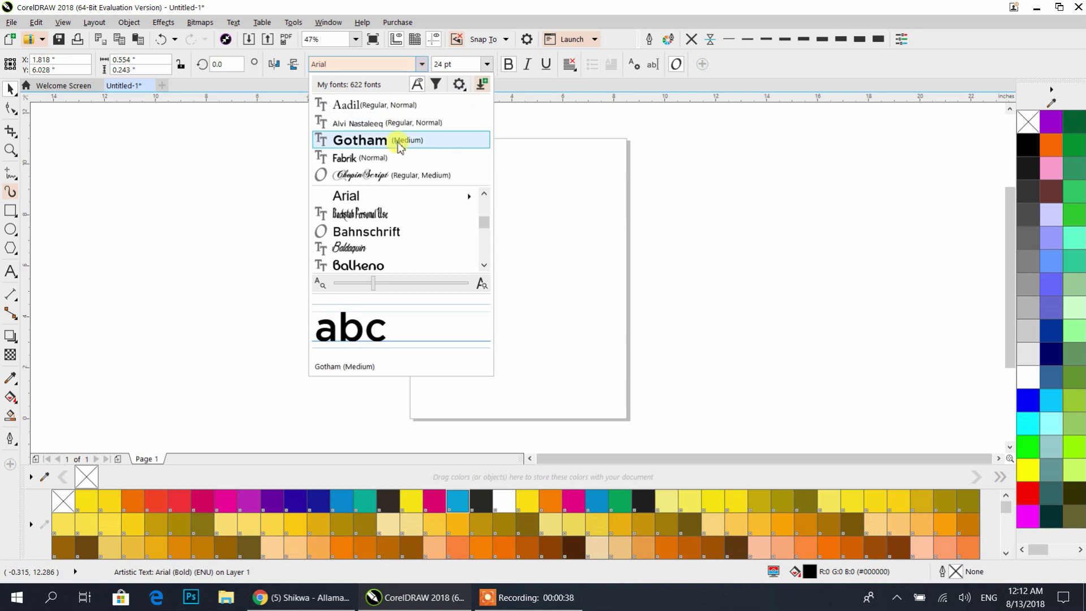
pyautogui.click(400, 148)
# Scale the "abc" text proportionally to about 166 pt, roughly 4.04 inches wide
pyautogui.moveTo(469, 270); pyautogui.dragTo(601, 329)
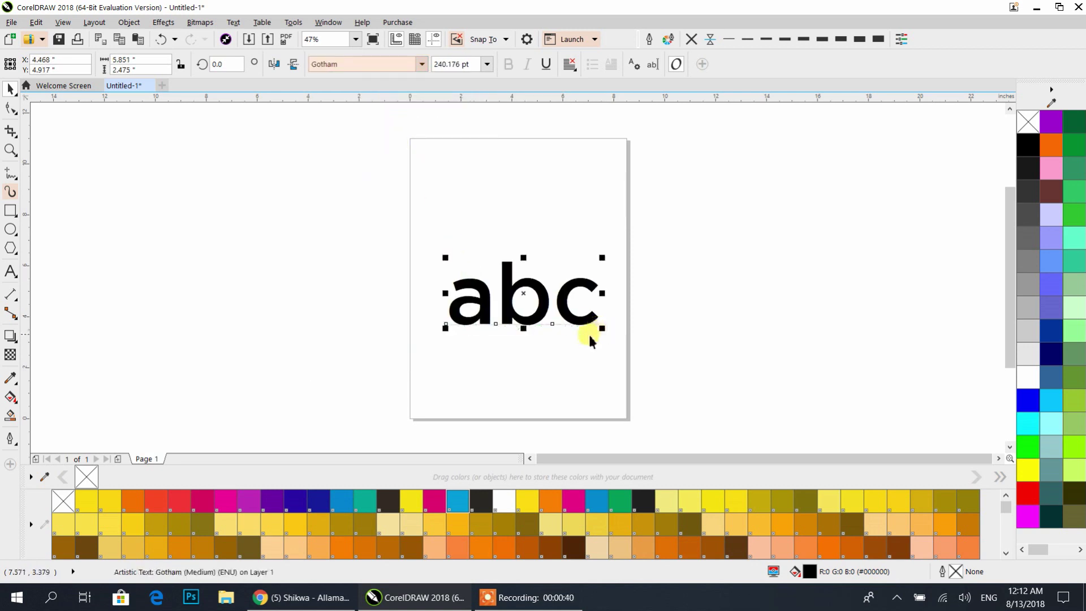
pyautogui.scroll(5, 563, 309)
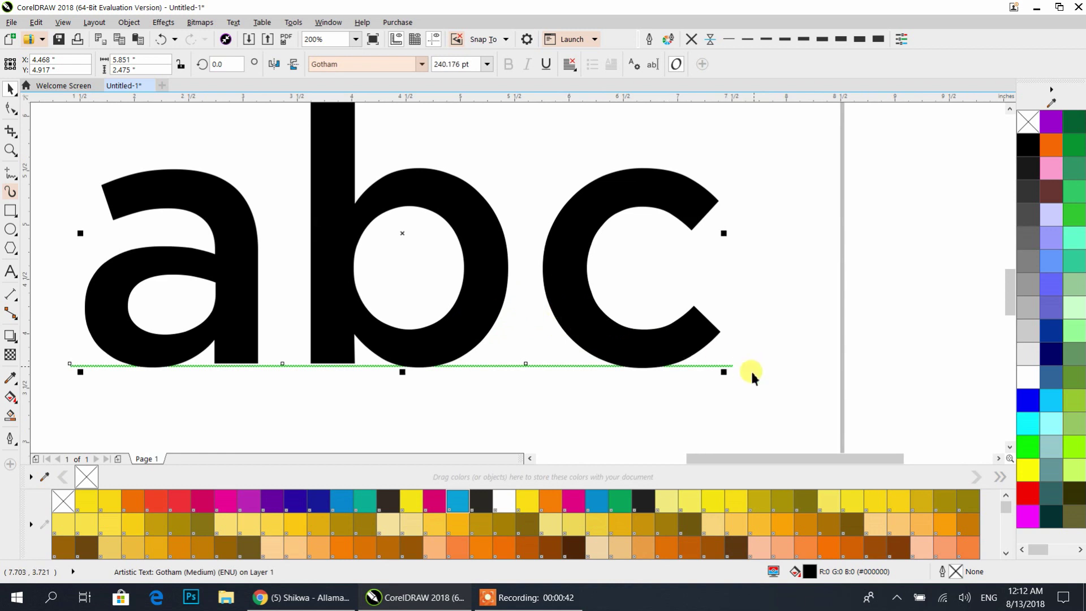
pyautogui.scroll(-2, 752, 378)
pyautogui.moveTo(736, 375); pyautogui.dragTo(696, 358)
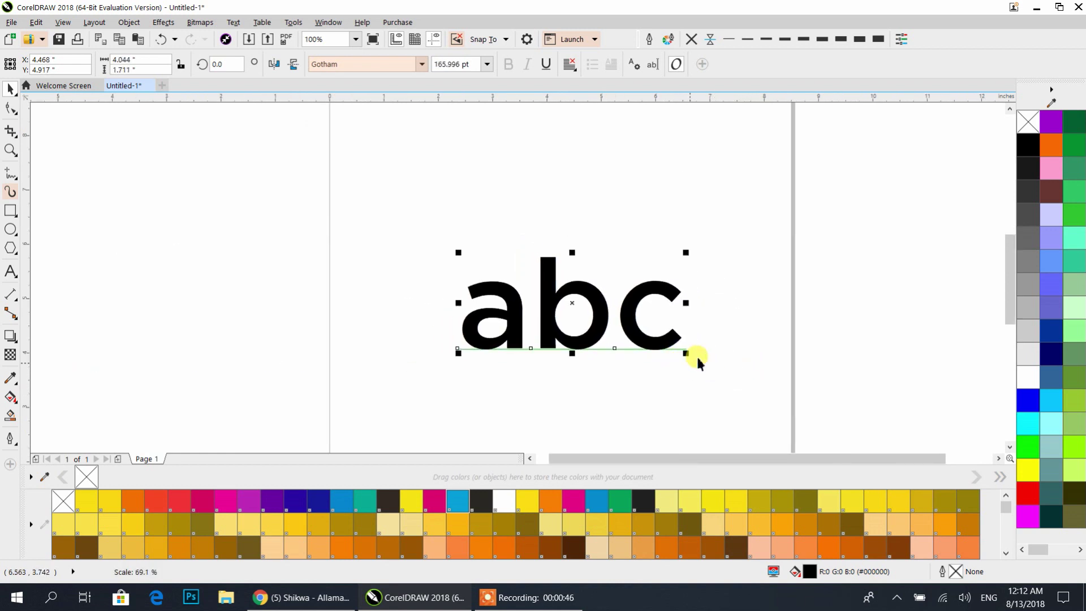
pyautogui.scroll(2, 704, 339)
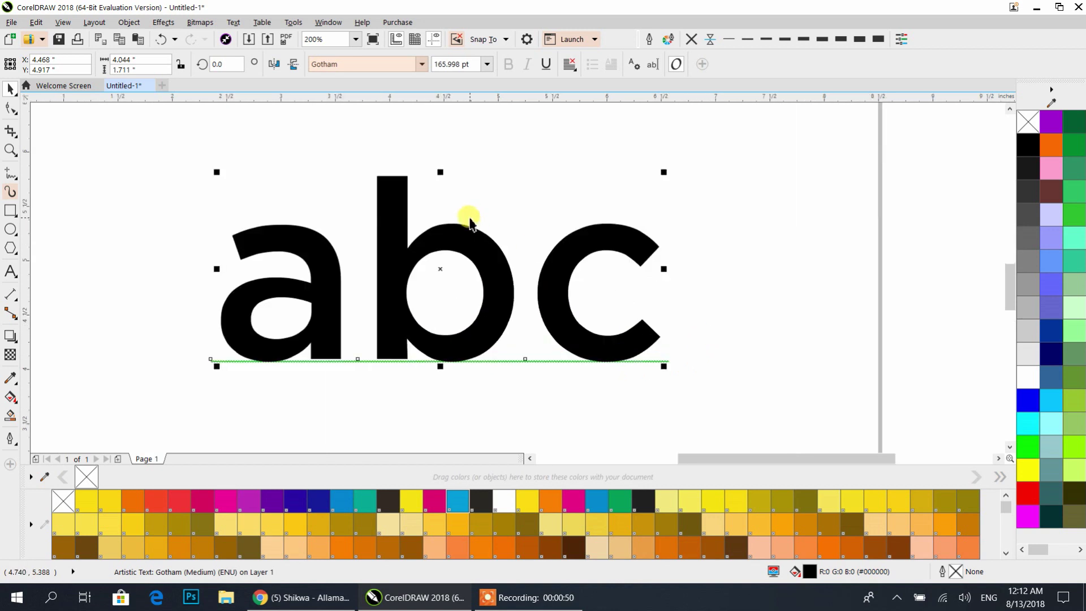
# Fill the "abc" text with a vertical fountain fill running from yellow at the baseline to orange at the top, then deselect it
pyautogui.click(1050, 240)
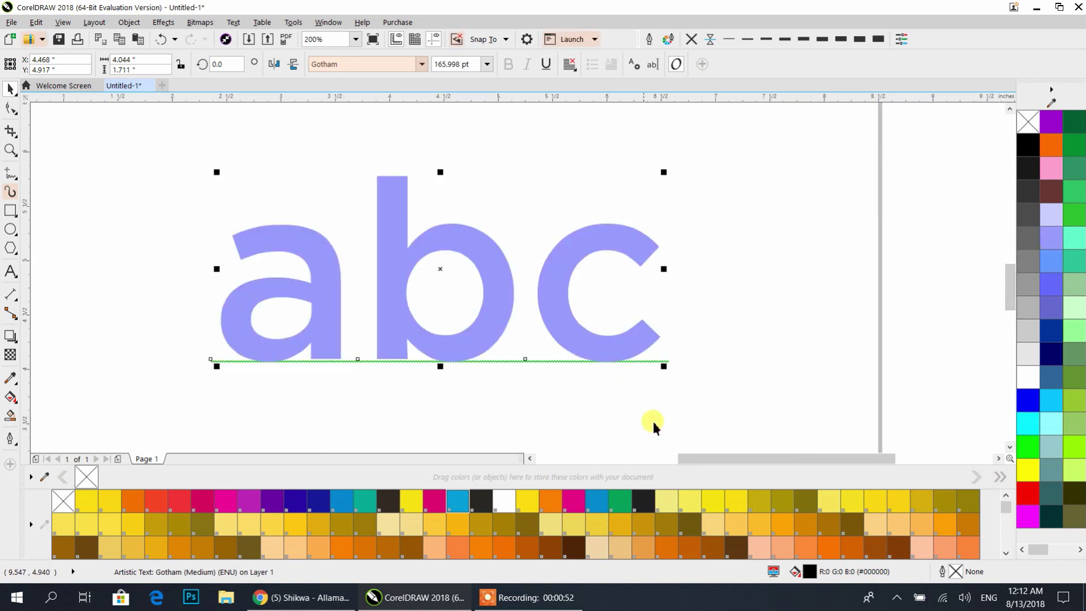
pyautogui.click(527, 501)
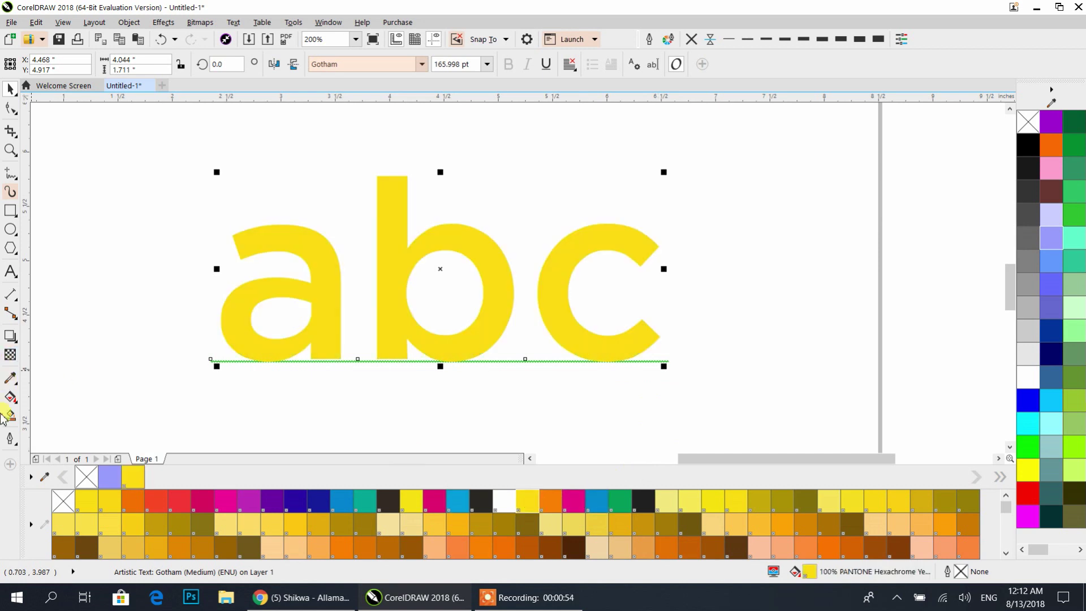
pyautogui.click(12, 399)
pyautogui.moveTo(448, 361); pyautogui.dragTo(440, 174)
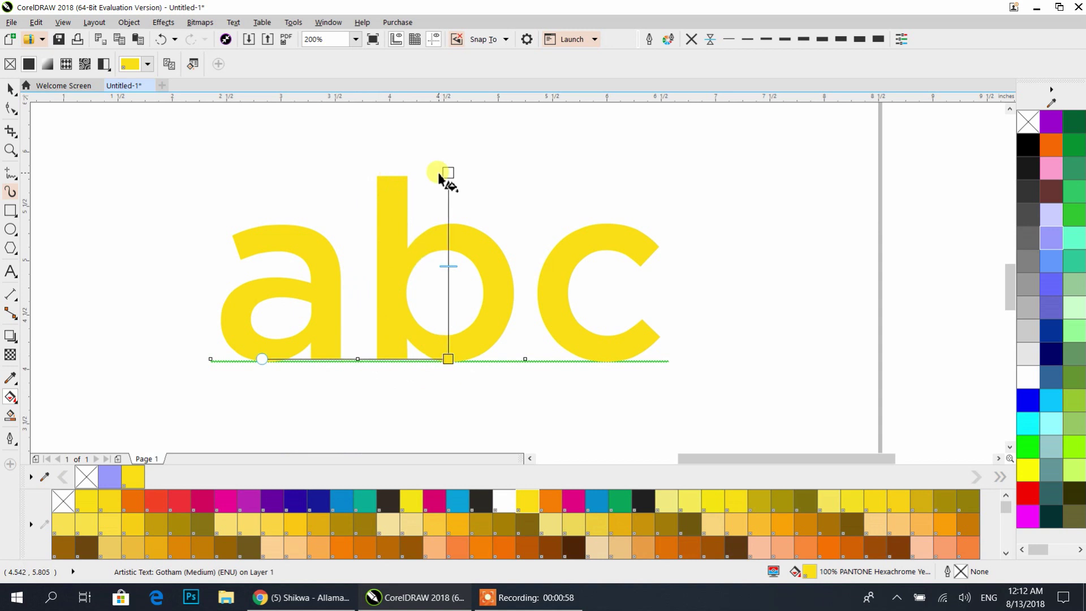
pyautogui.click(549, 501)
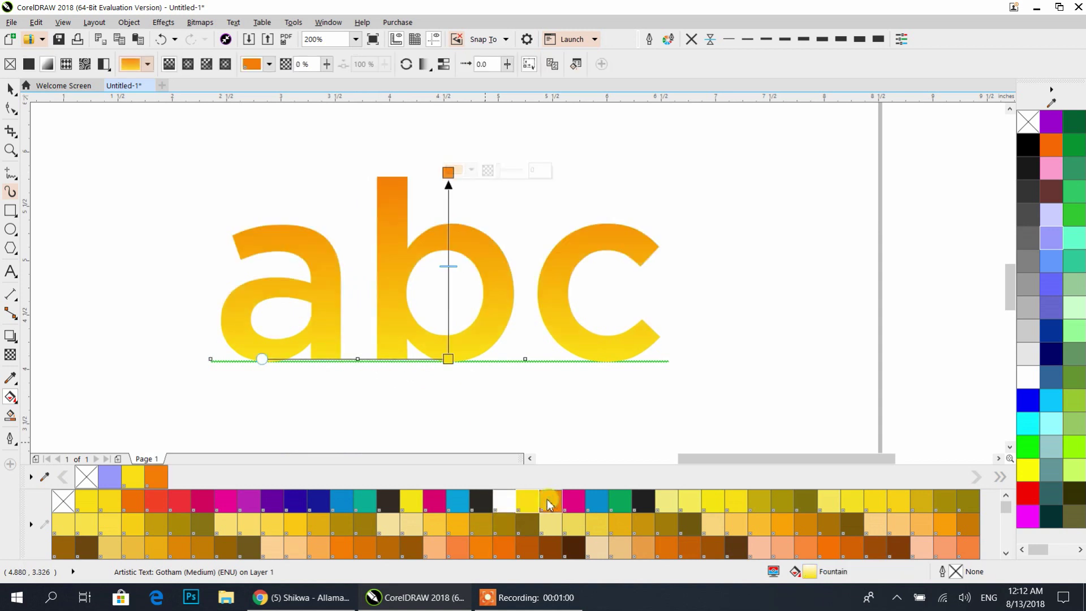
pyautogui.click(12, 107)
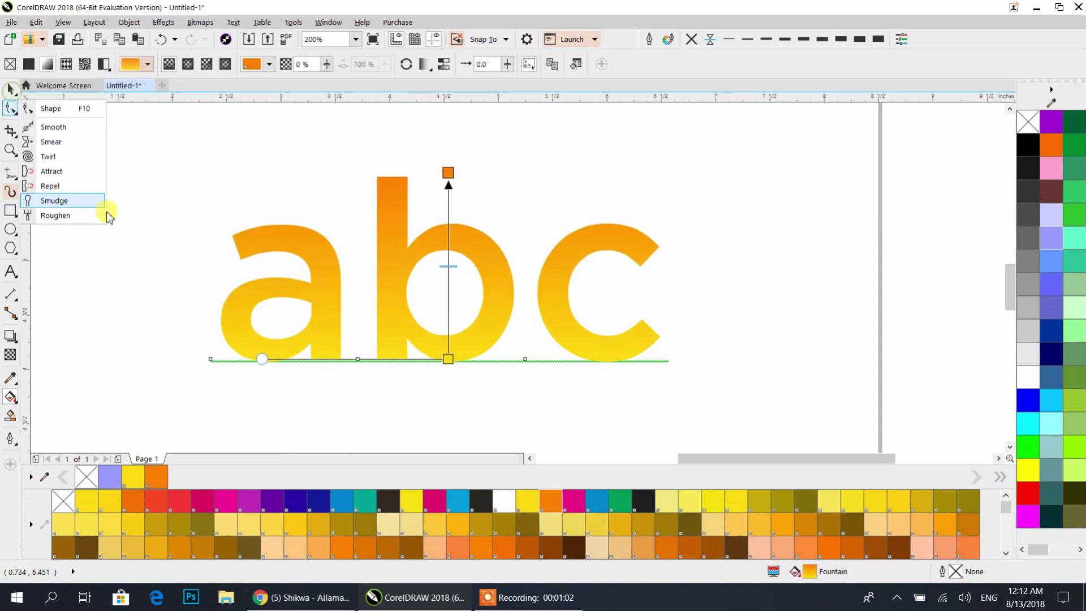
pyautogui.click(11, 89)
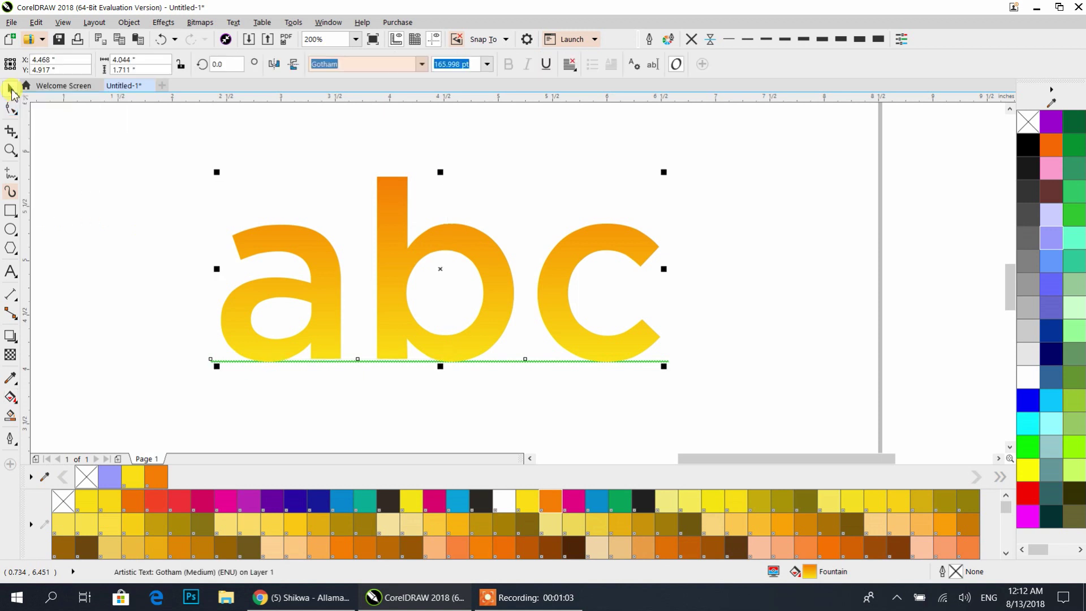
pyautogui.click(82, 192)
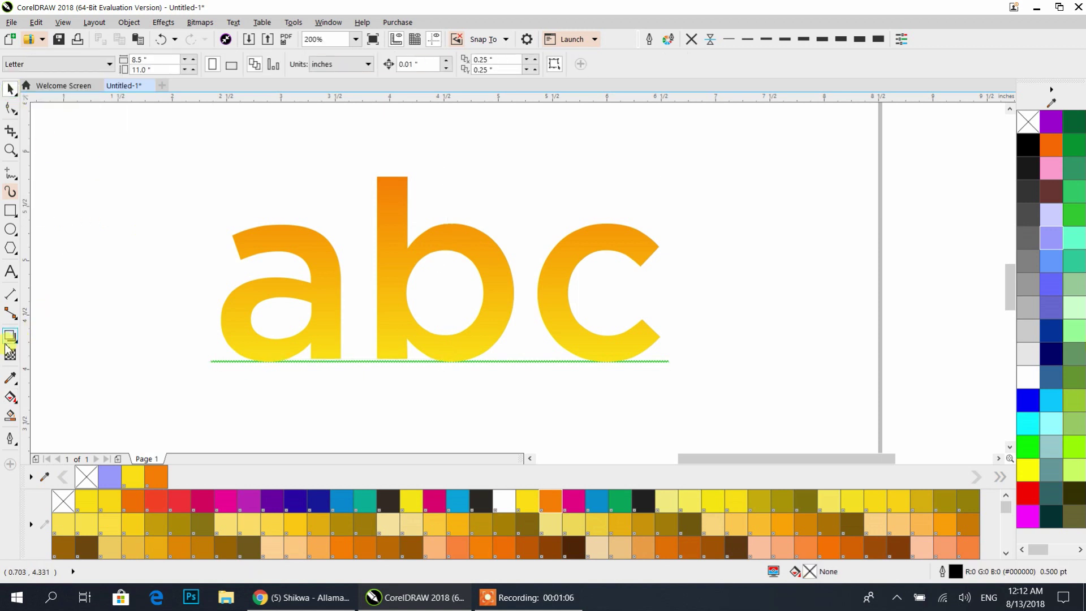
# Extrude the gradient-filled "abc" text with the Extrude Top Left preset
pyautogui.click(16, 342)
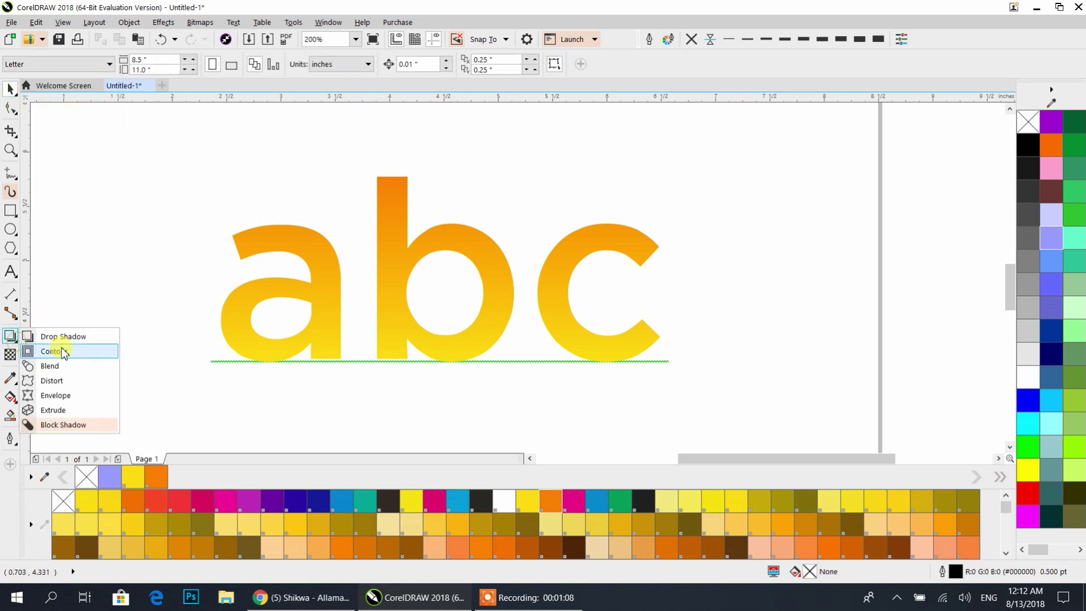
pyautogui.click(57, 410)
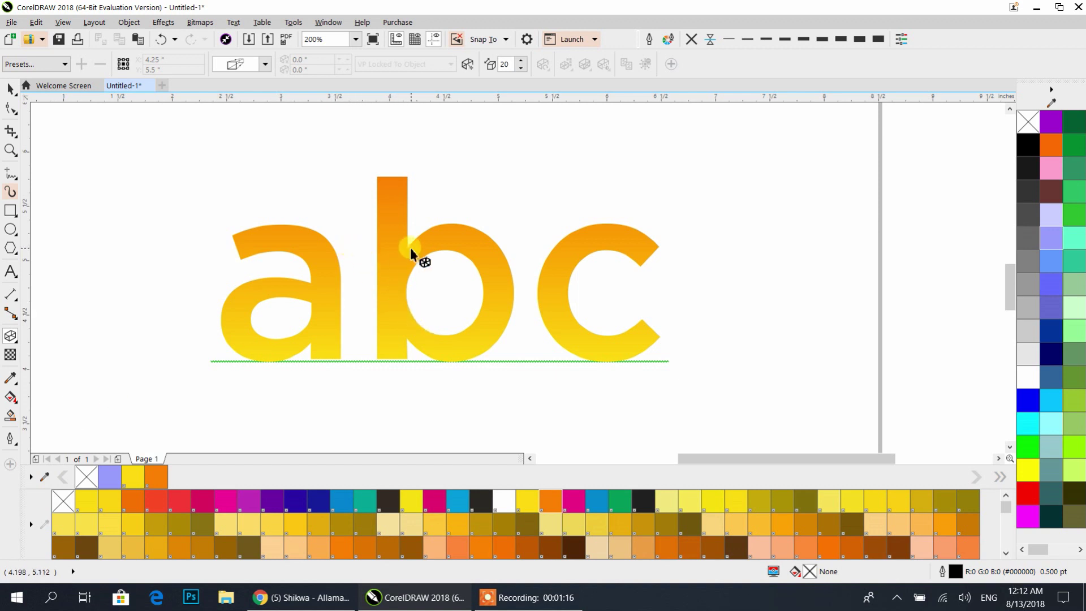
pyautogui.moveTo(440, 269); pyautogui.dragTo(625, 449)
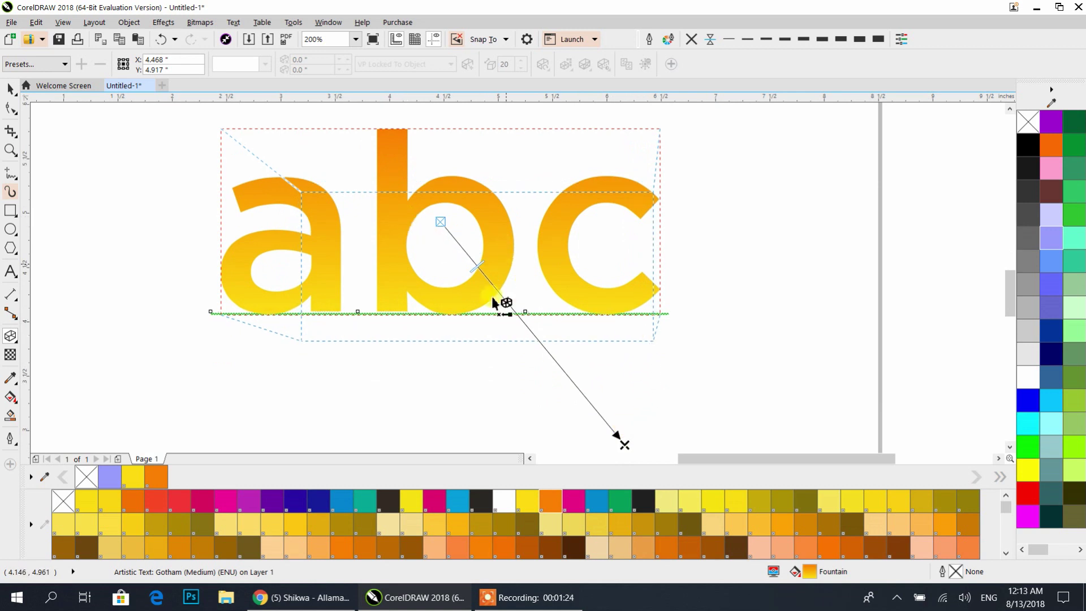
pyautogui.scroll(-2, 514, 300)
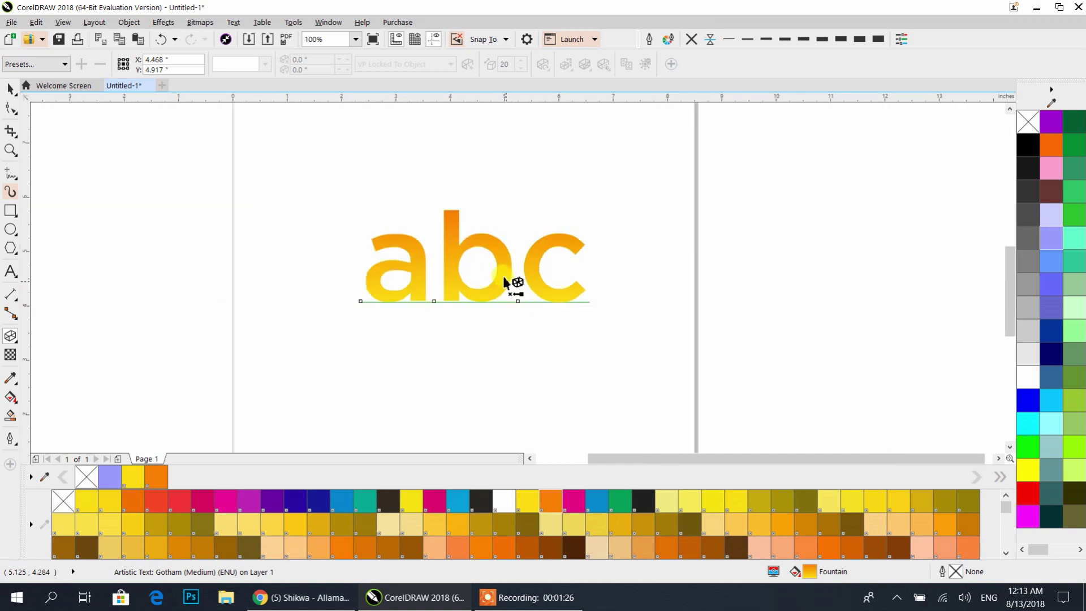
pyautogui.click(35, 64)
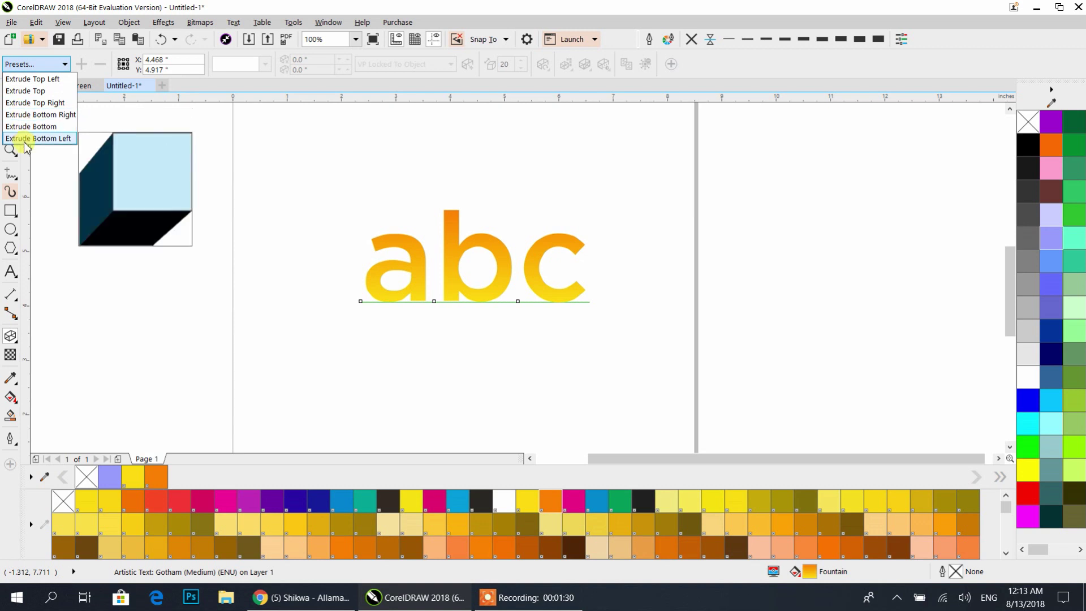
pyautogui.click(32, 80)
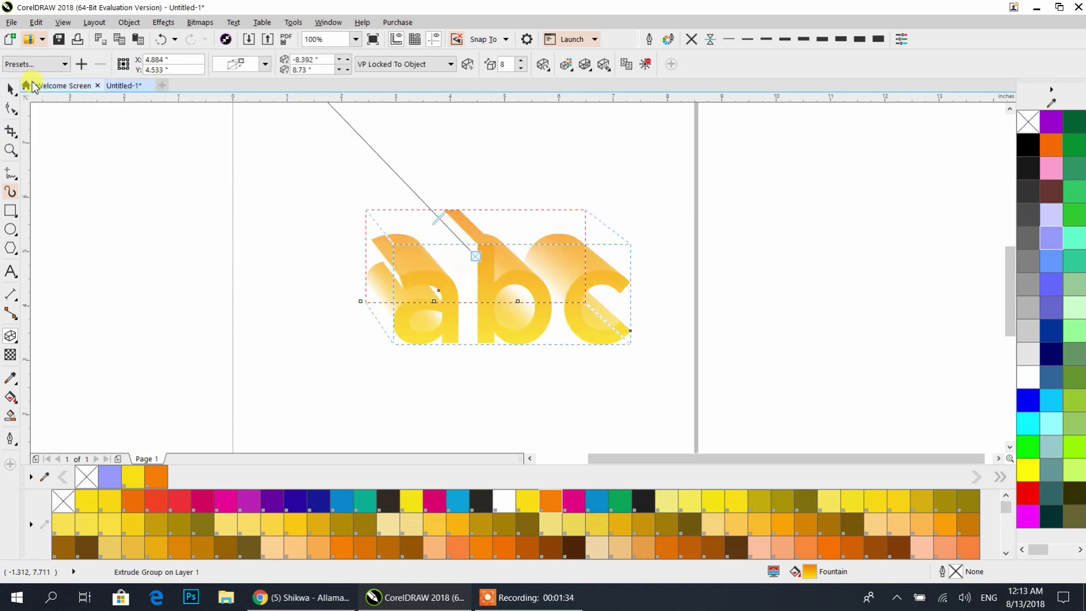
# Reduce the depth of the gradient text's extrusion to 3
pyautogui.moveTo(443, 215); pyautogui.dragTo(475, 260)
pyautogui.scroll(2, 454, 233)
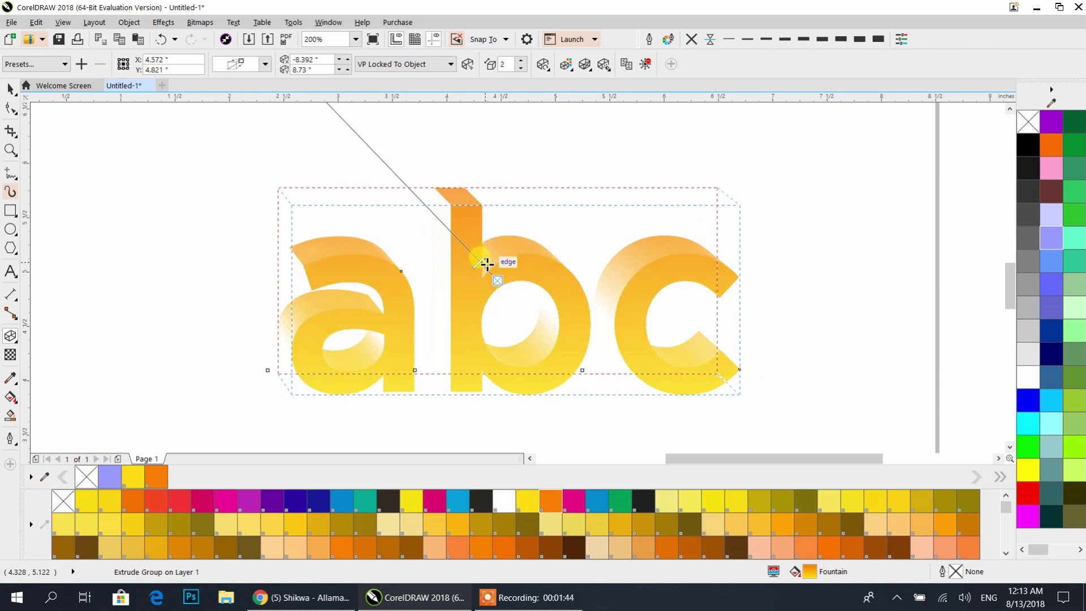
pyautogui.moveTo(489, 269); pyautogui.dragTo(491, 266)
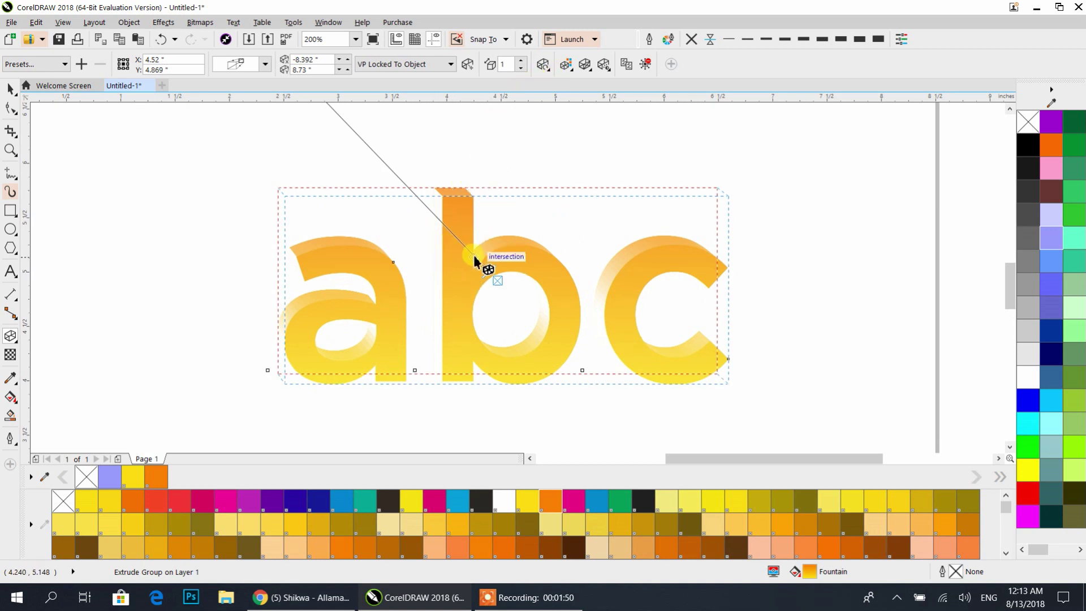
pyautogui.moveTo(487, 271); pyautogui.dragTo(469, 253)
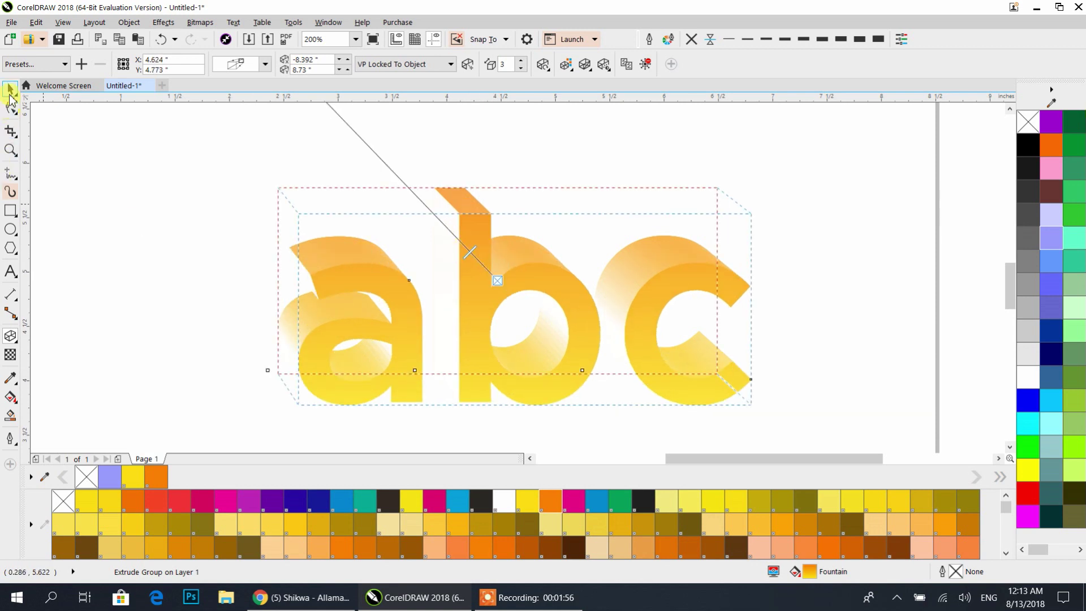
# Place a copy of the extruded "abc" outside the page, to the upper left of the original
pyautogui.scroll(-2, 405, 314)
pyautogui.click(17, 88)
pyautogui.doubleClick(475, 303)
pyautogui.click(474, 302)
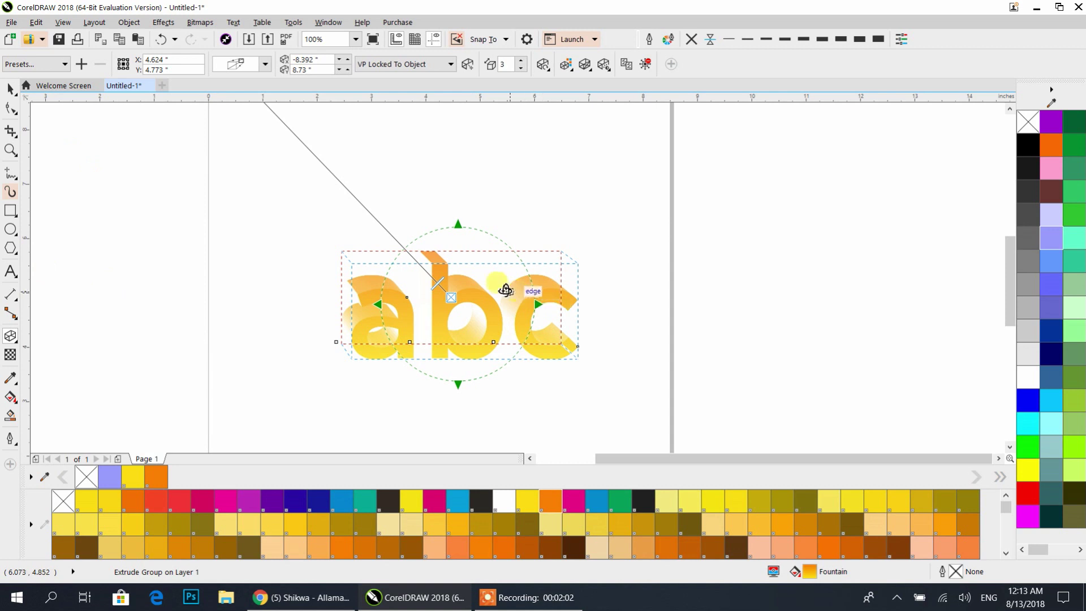
pyautogui.click(481, 262)
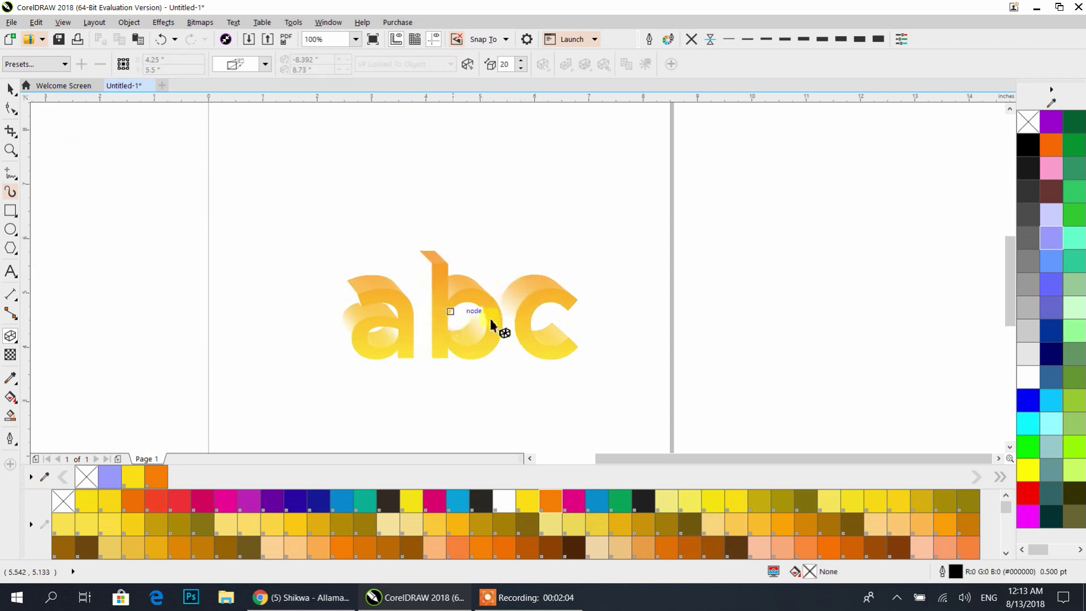
pyautogui.click(8, 86)
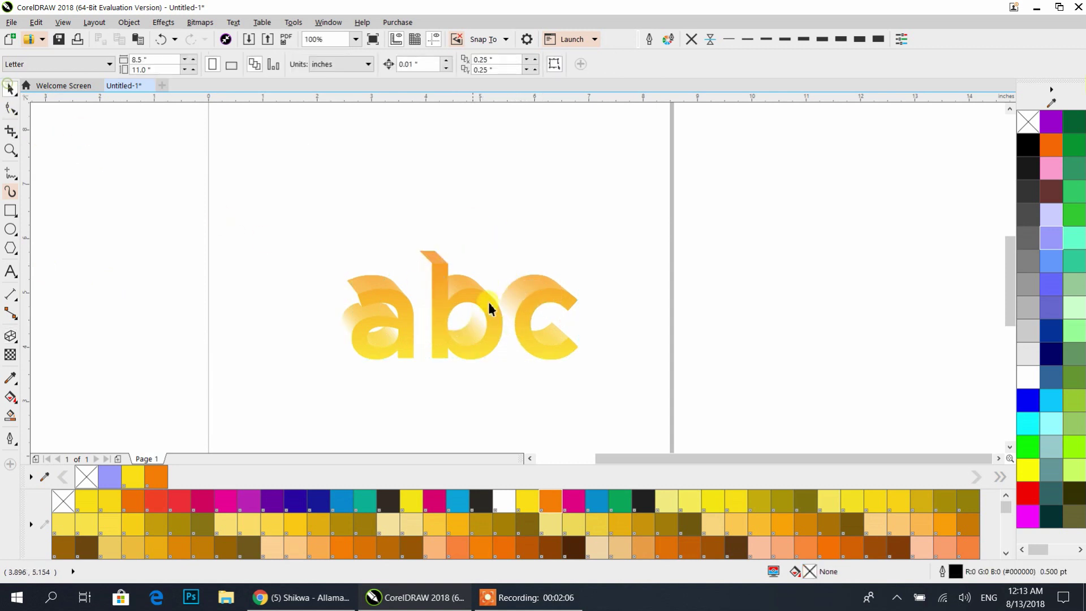
pyautogui.scroll(-2, 498, 308)
pyautogui.moveTo(495, 310); pyautogui.dragTo(265, 191)
# Clear the extrusion from the "abc" on the page and fill the text with solid magenta
pyautogui.click(463, 312)
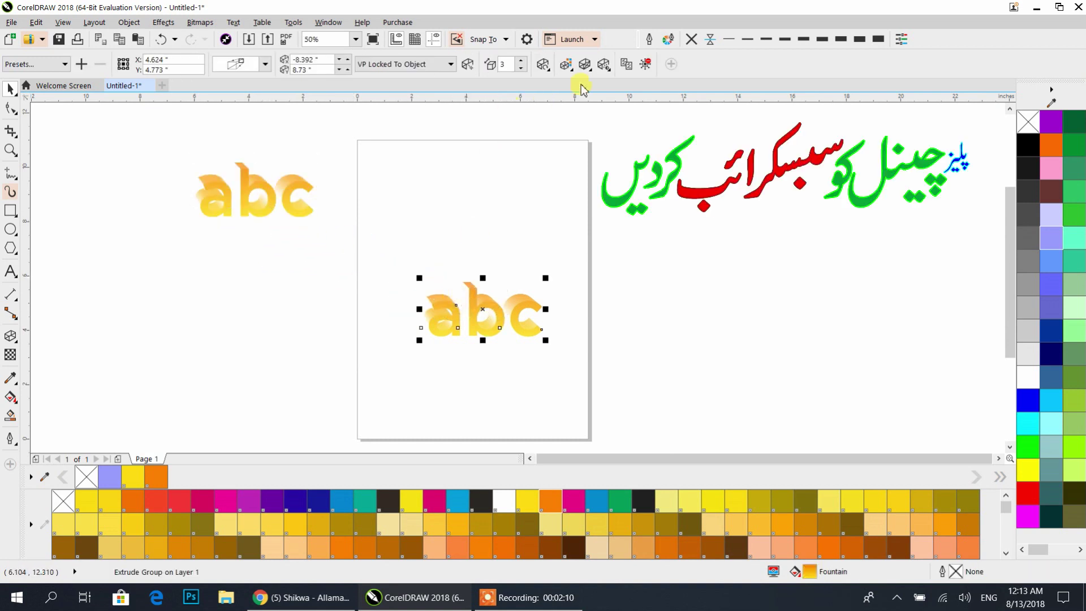
pyautogui.click(642, 65)
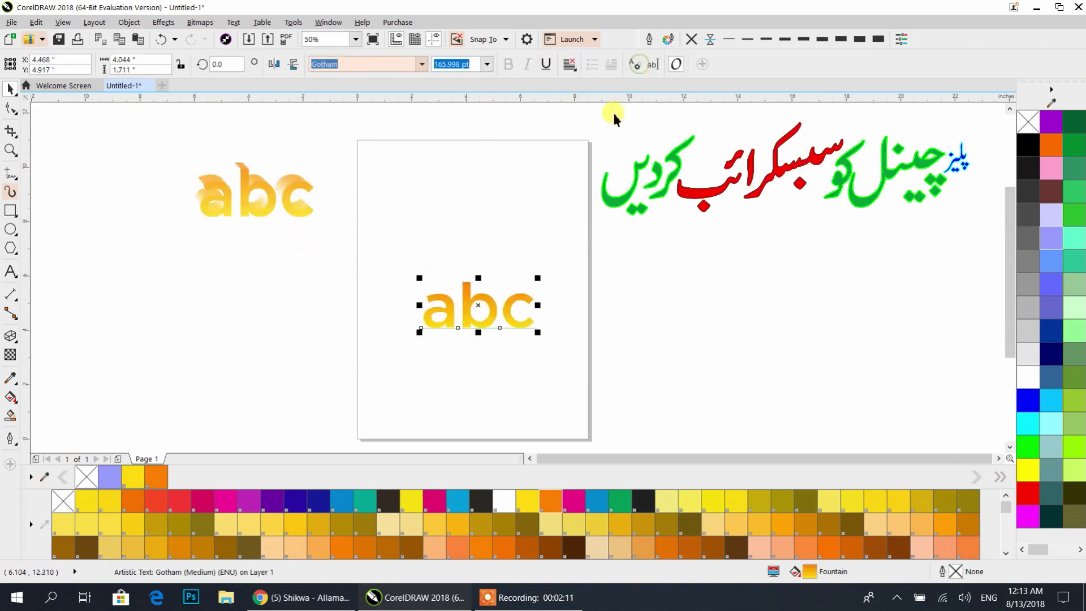
pyautogui.click(578, 494)
pyautogui.scroll(2, 484, 309)
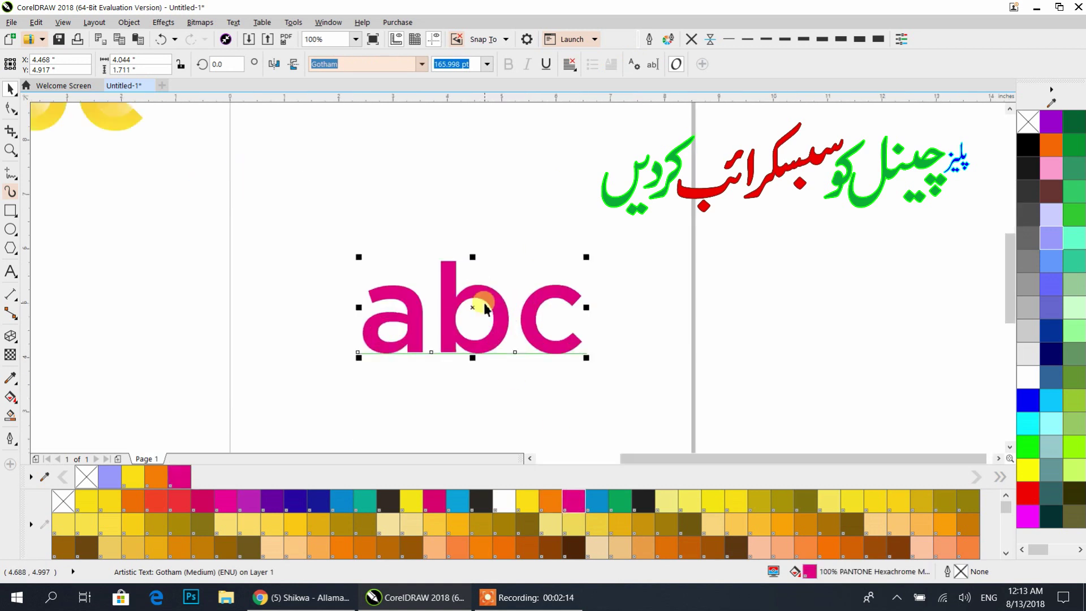
# Extrude the magenta "abc" text with the Extrude Top Left preset
pyautogui.click(10, 336)
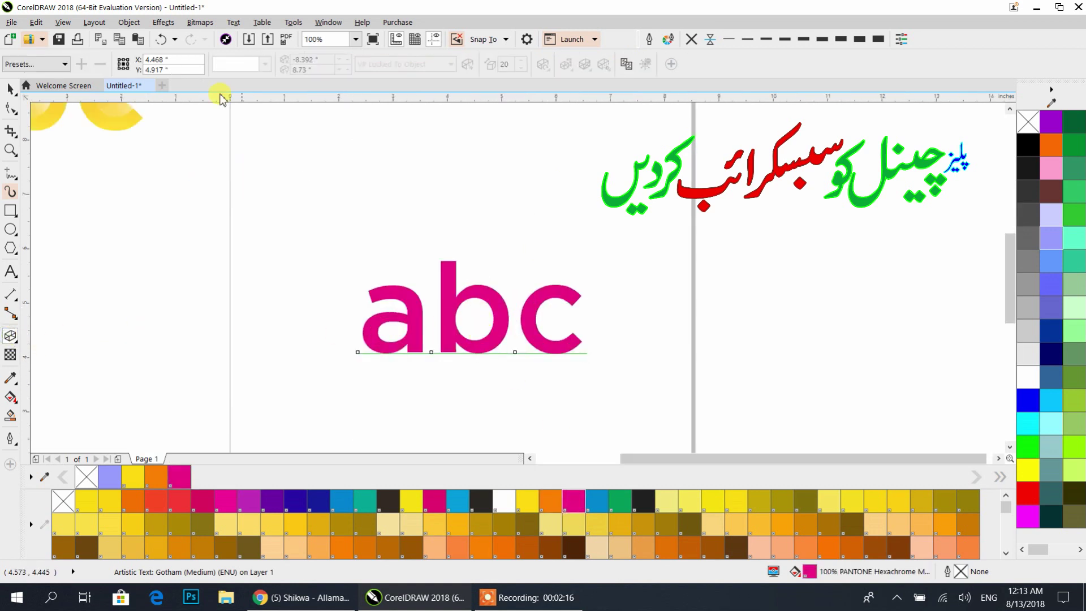
pyautogui.click(51, 63)
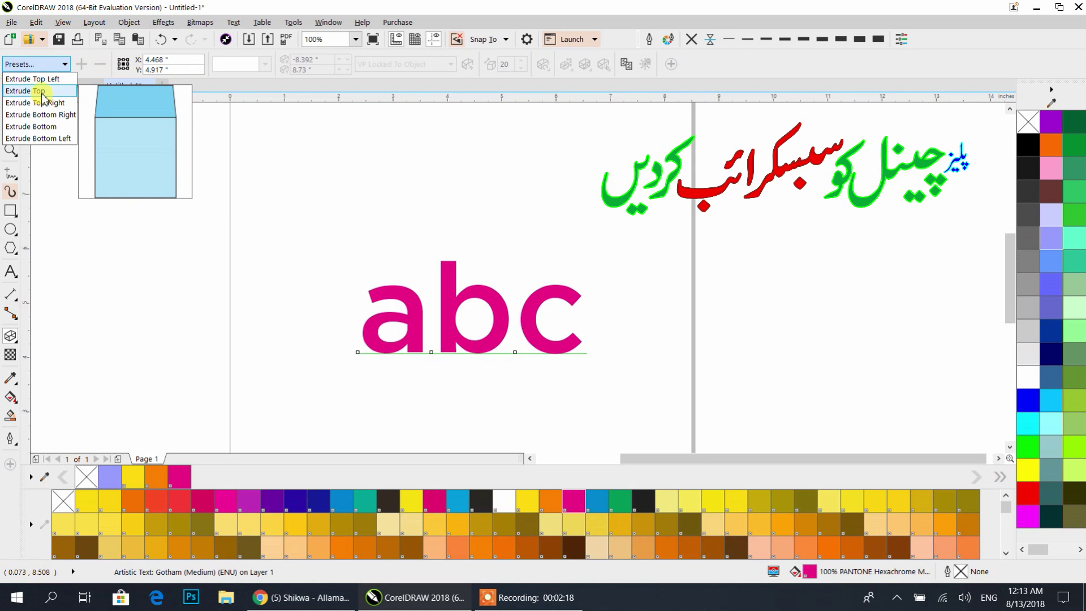
pyautogui.click(44, 82)
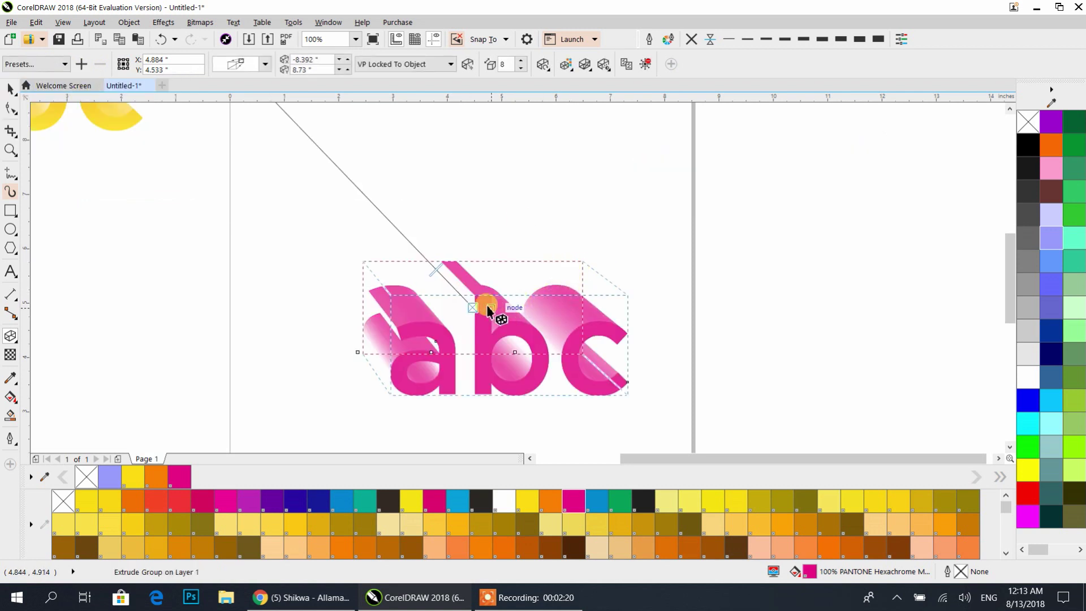
# Switch the magenta "abc" extrusion to color shading and set its From color to bright blue
pyautogui.click(567, 67)
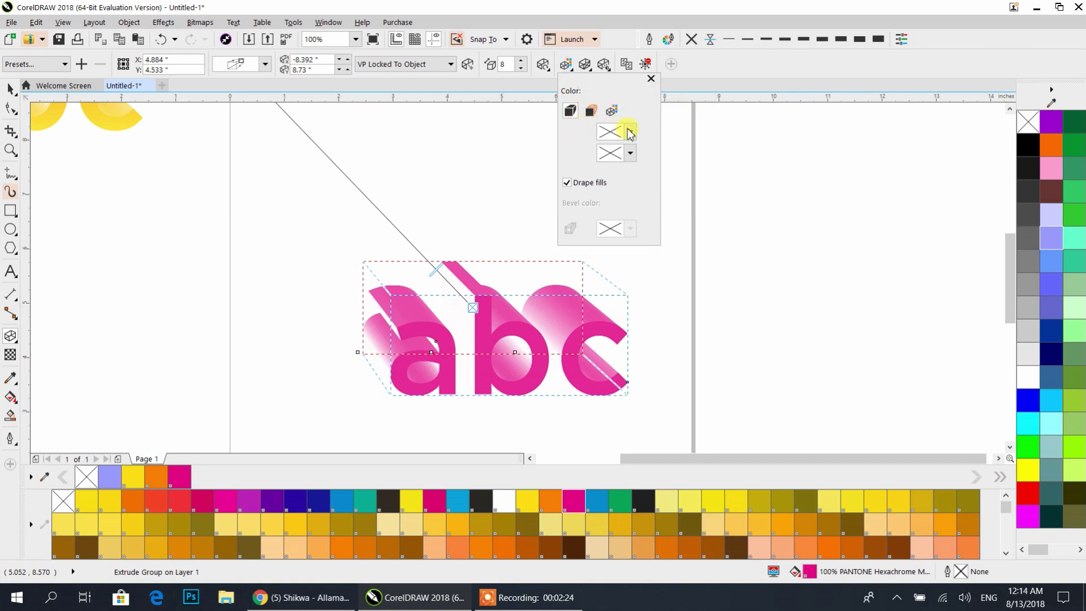
pyautogui.click(611, 111)
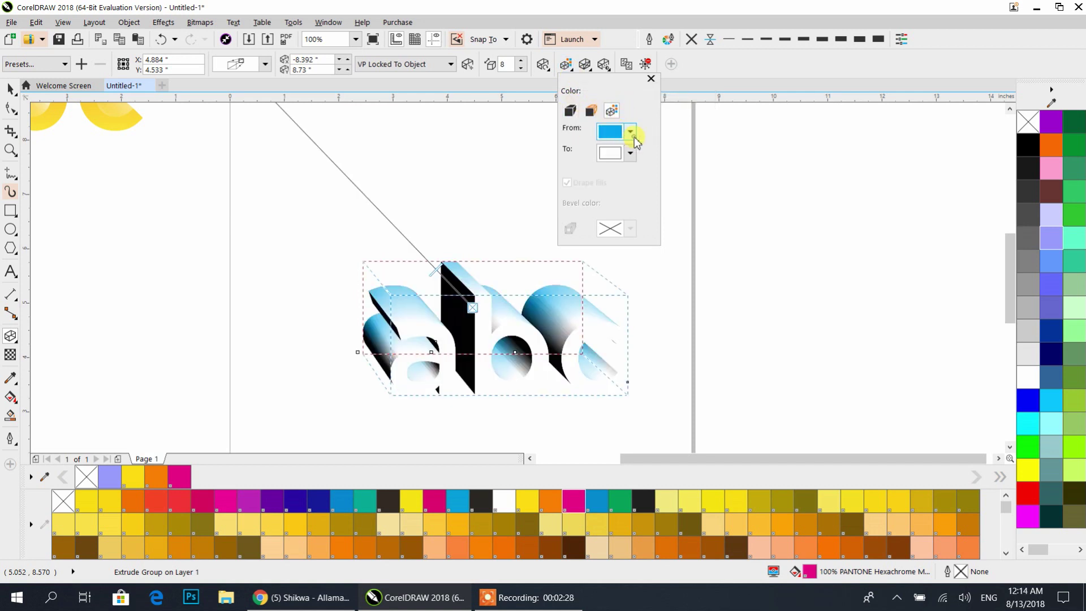
pyautogui.click(630, 133)
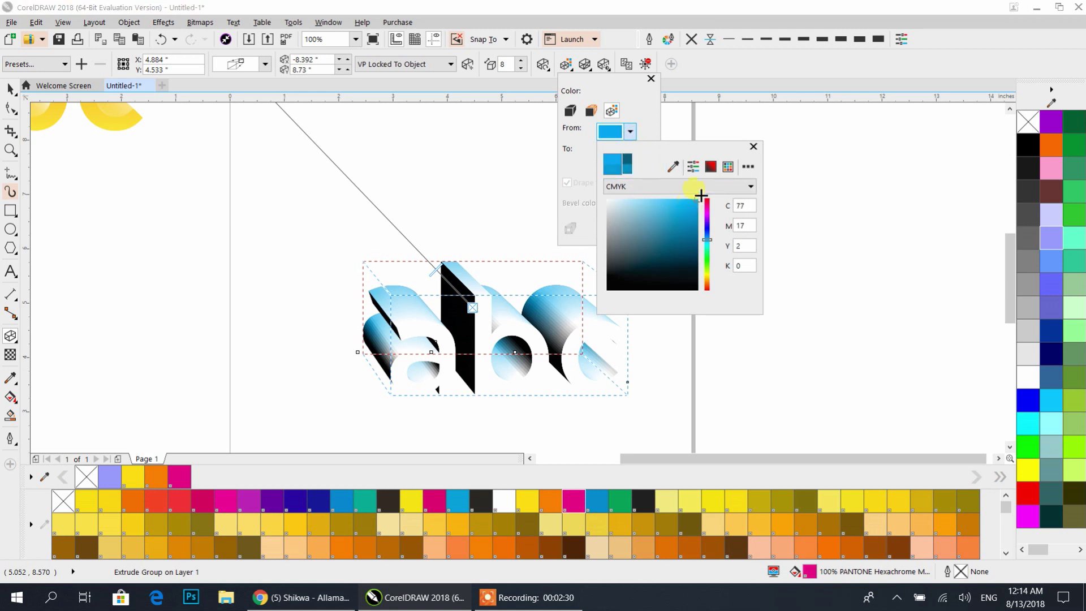
pyautogui.click(671, 189)
pyautogui.click(621, 219)
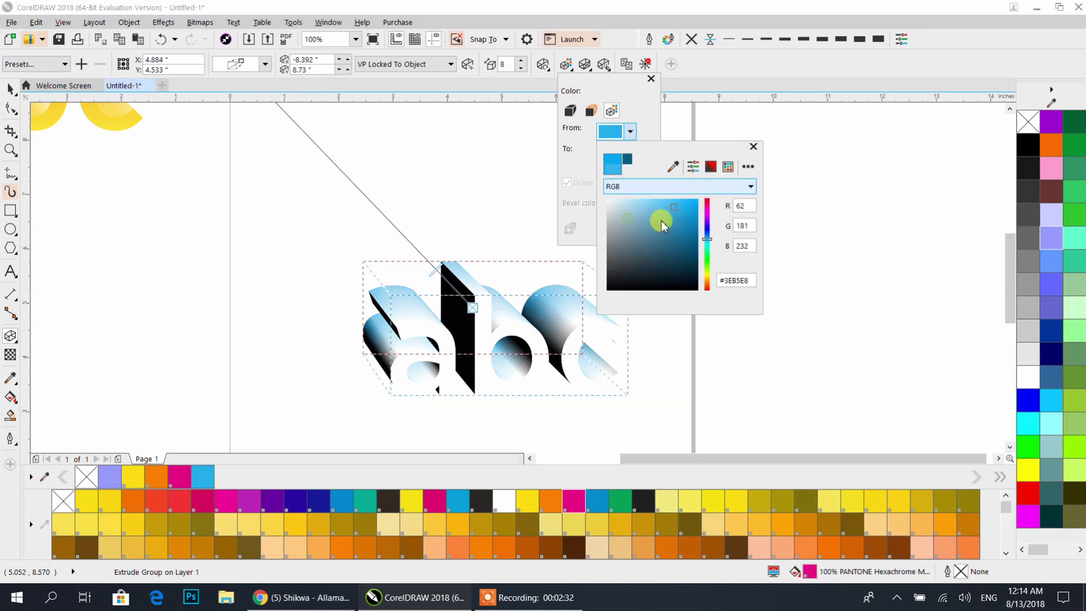
pyautogui.moveTo(673, 207); pyautogui.dragTo(695, 153)
pyautogui.click(754, 147)
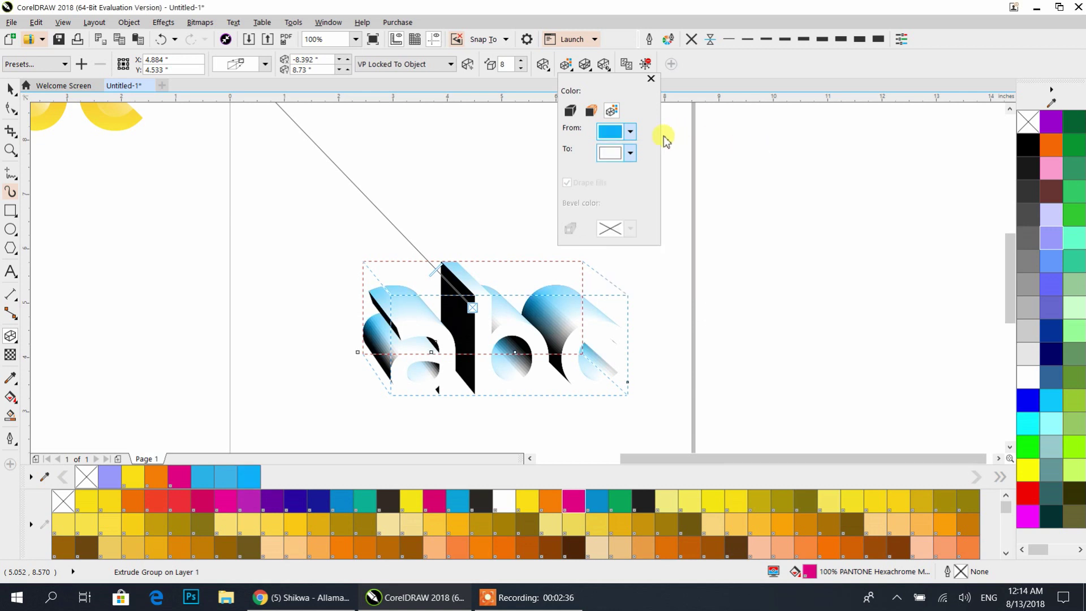
# Set the To color of the extrusion's color shading to red
pyautogui.click(630, 154)
pyautogui.moveTo(687, 226); pyautogui.dragTo(700, 219)
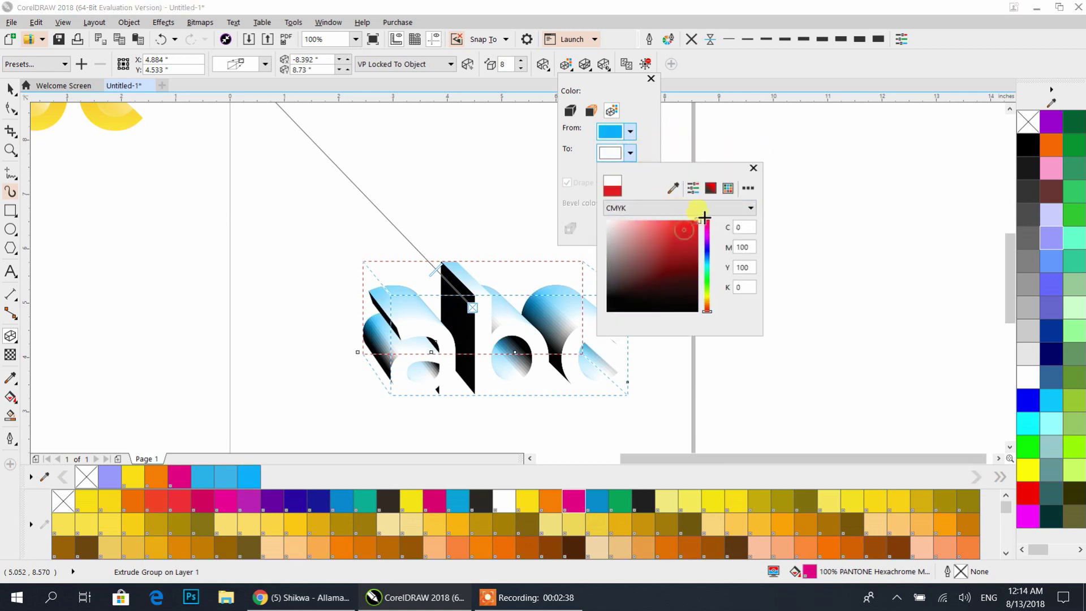
pyautogui.click(753, 168)
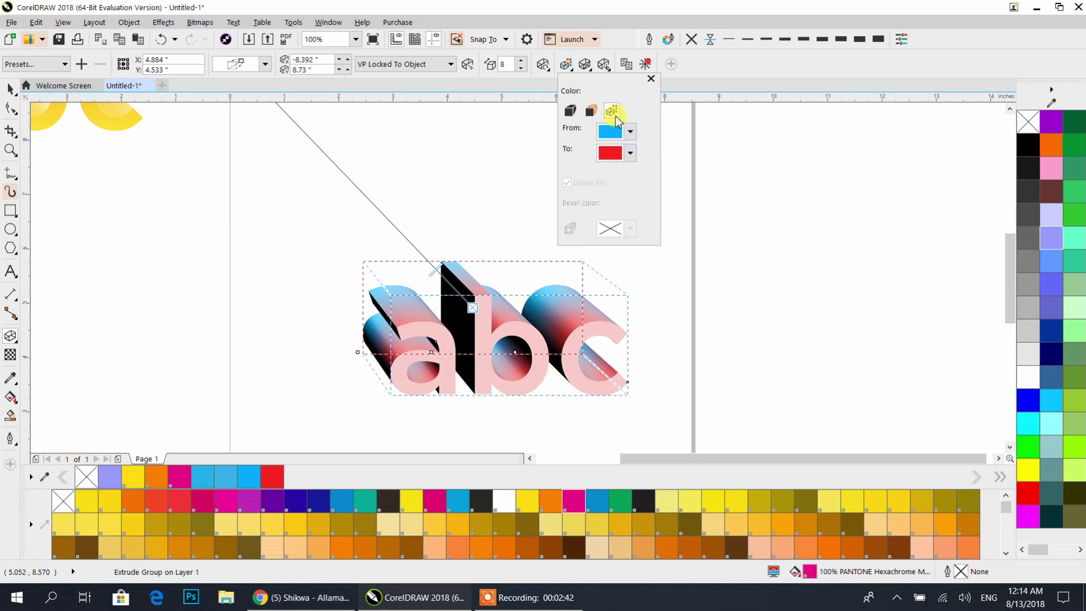
# Try a solid-color extrusion on the "abc" text, using light blue and light red (RGB 232, 63, 63)
pyautogui.click(592, 110)
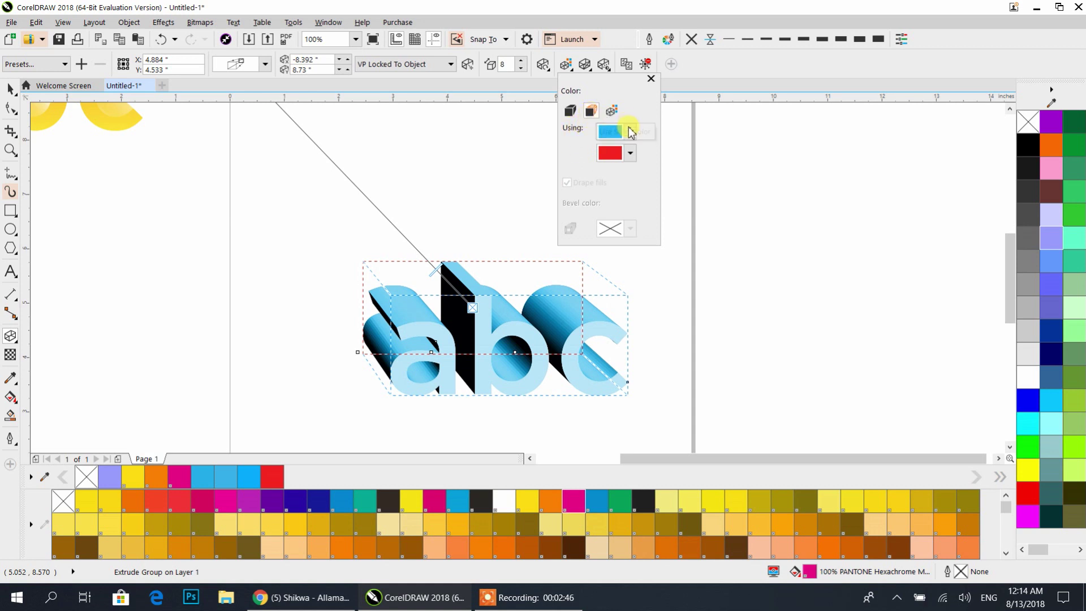
pyautogui.click(611, 111)
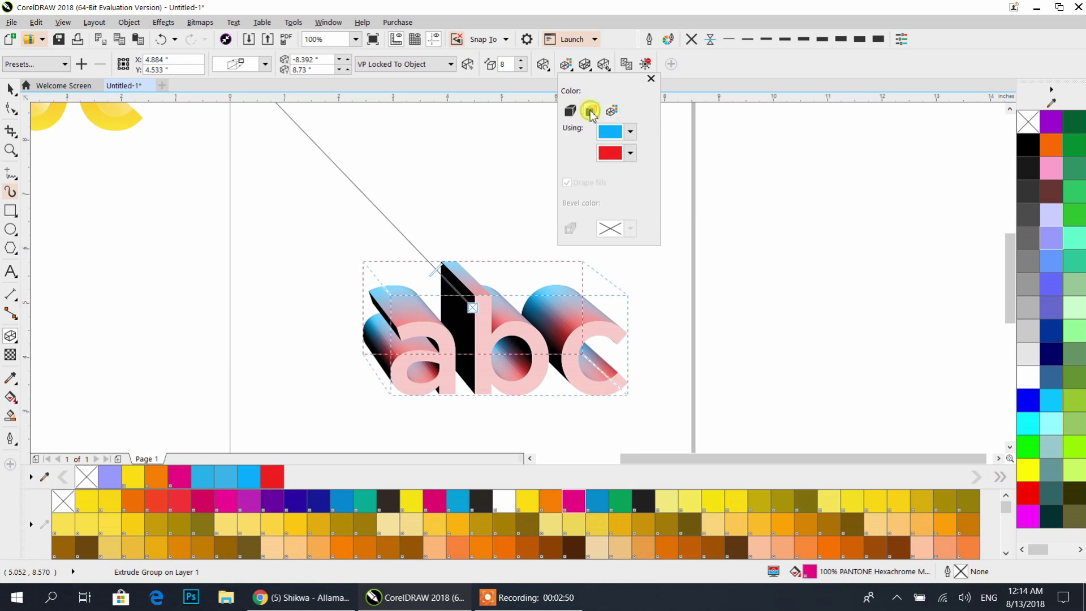
pyautogui.click(591, 111)
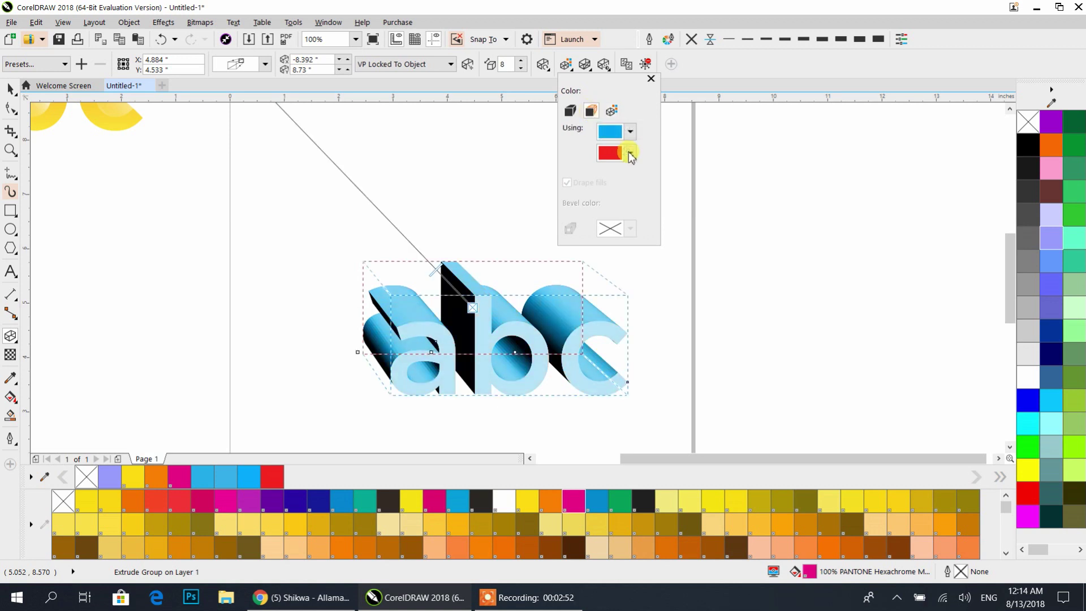
pyautogui.click(630, 132)
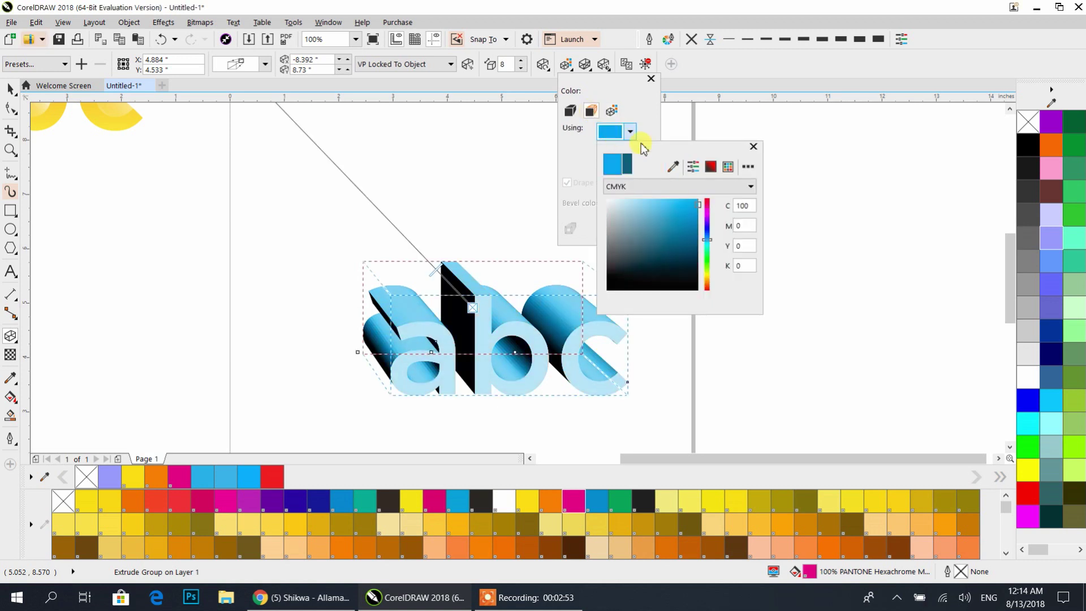
pyautogui.click(656, 208)
pyautogui.moveTo(688, 219)
pyautogui.mouseDown()
pyautogui.moveTo(692, 228)
pyautogui.moveTo(729, 165)
pyautogui.mouseUp()
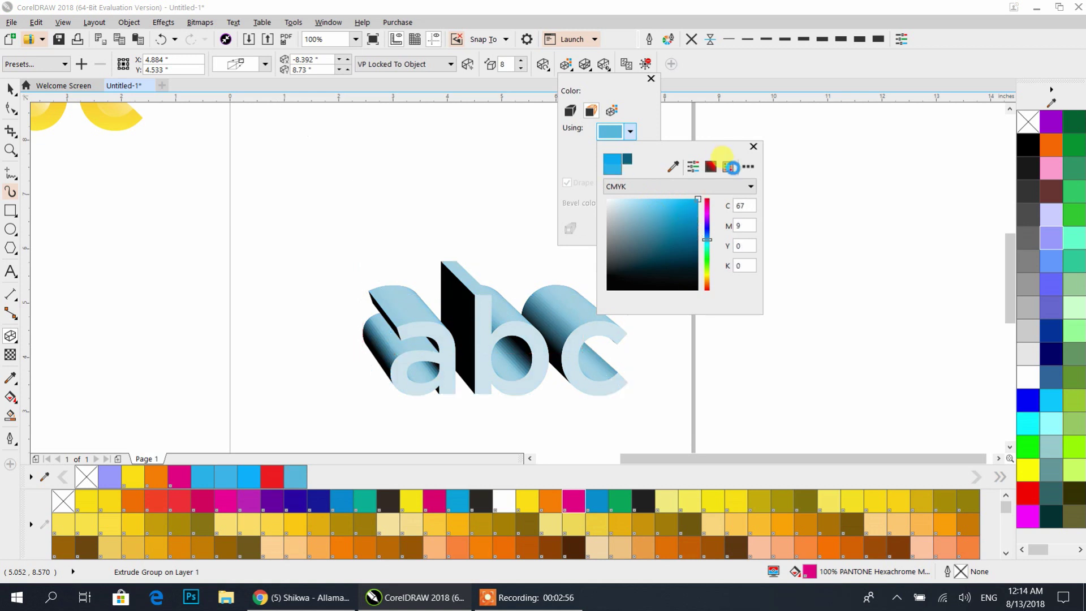
pyautogui.click(645, 187)
pyautogui.click(614, 219)
pyautogui.moveTo(695, 263); pyautogui.dragTo(699, 209)
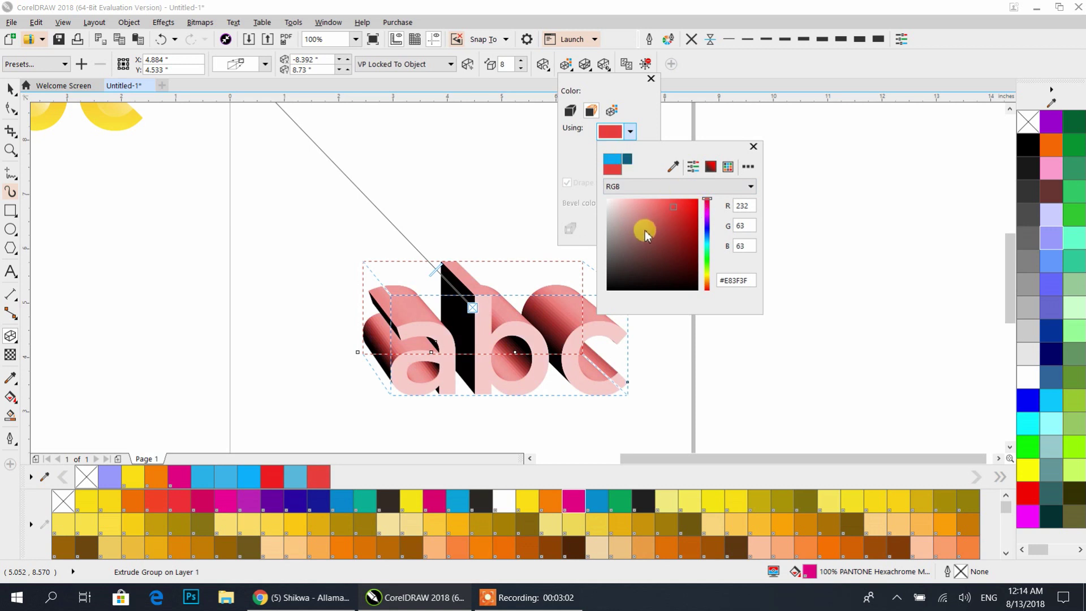
# Return the extrusion to color shading and set its From color to orange-yellow (RGB 255, 187, 0)
pyautogui.click(612, 110)
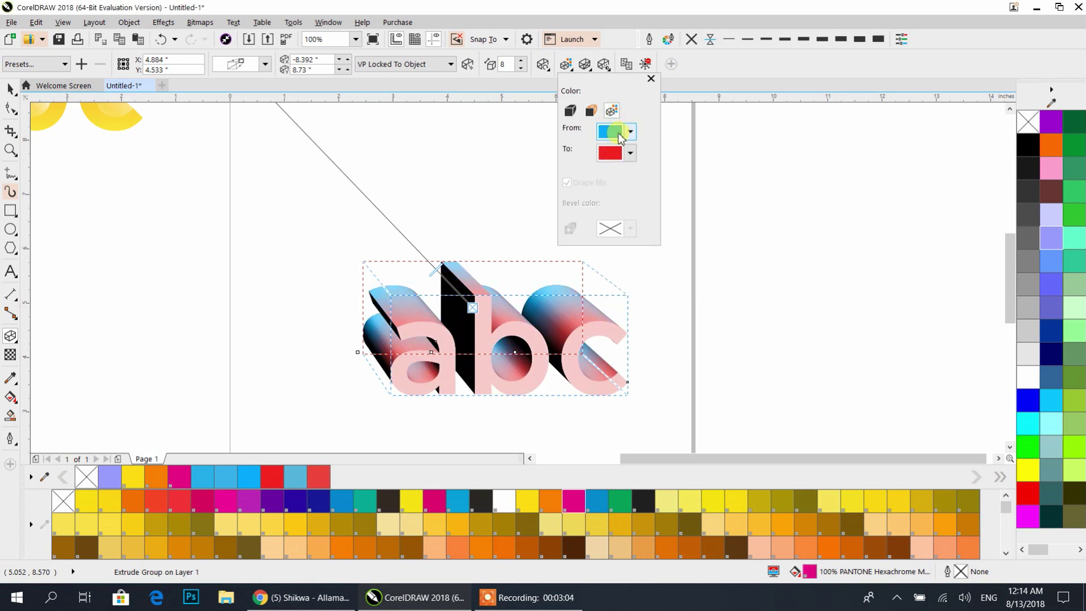
pyautogui.click(621, 138)
pyautogui.moveTo(711, 261)
pyautogui.mouseDown()
pyautogui.moveTo(706, 290)
pyautogui.moveTo(706, 270)
pyautogui.mouseUp()
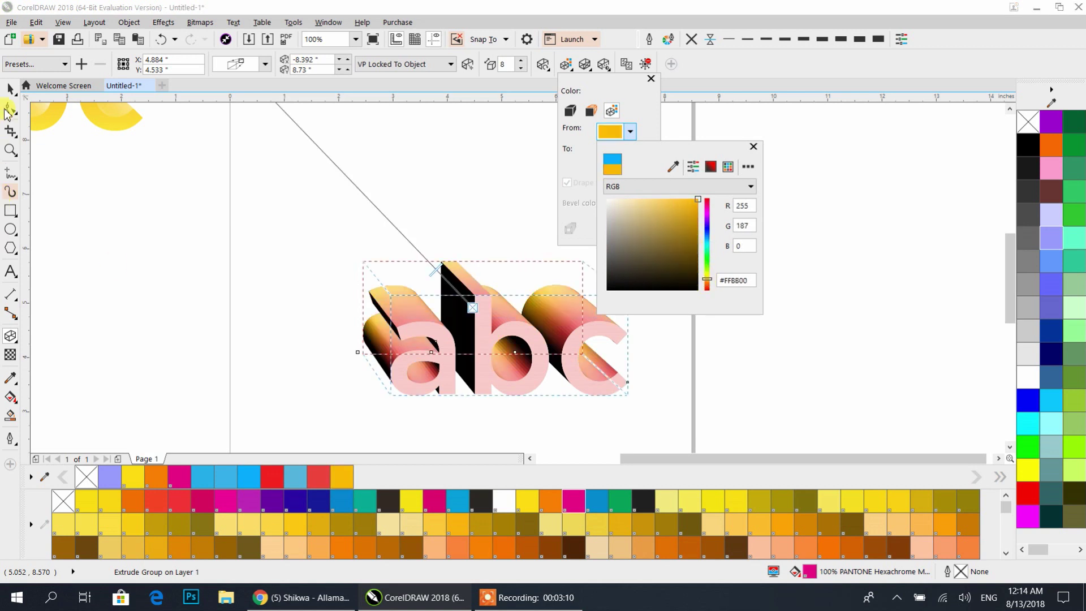
pyautogui.click(565, 71)
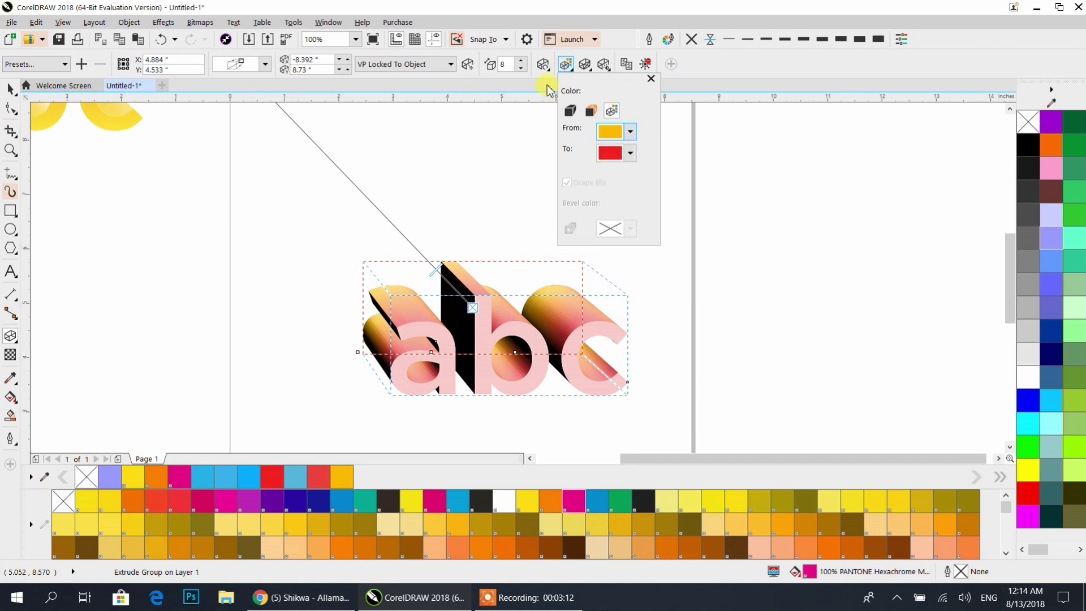
pyautogui.click(542, 88)
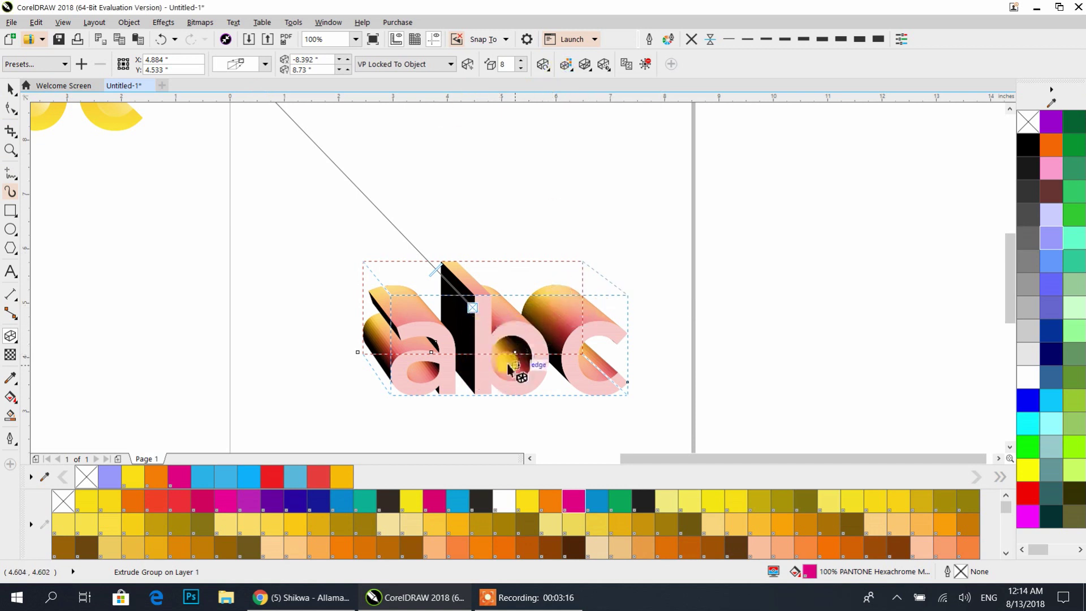
# Reduce the depth of the "abc" extrusion to 3
pyautogui.click(508, 339)
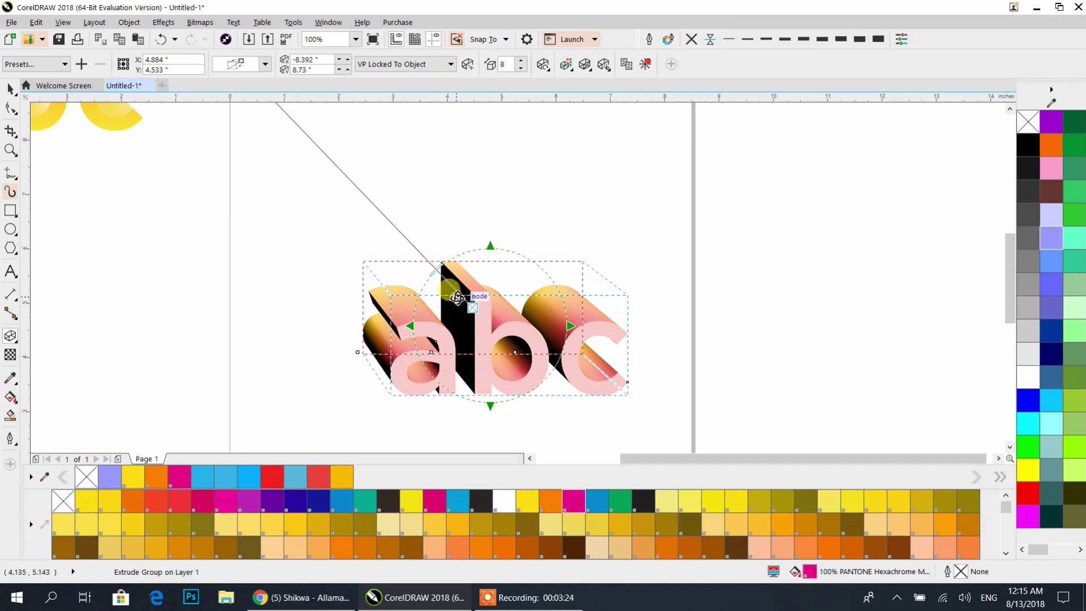
pyautogui.moveTo(439, 272); pyautogui.dragTo(453, 290)
pyautogui.scroll(1, 439, 309)
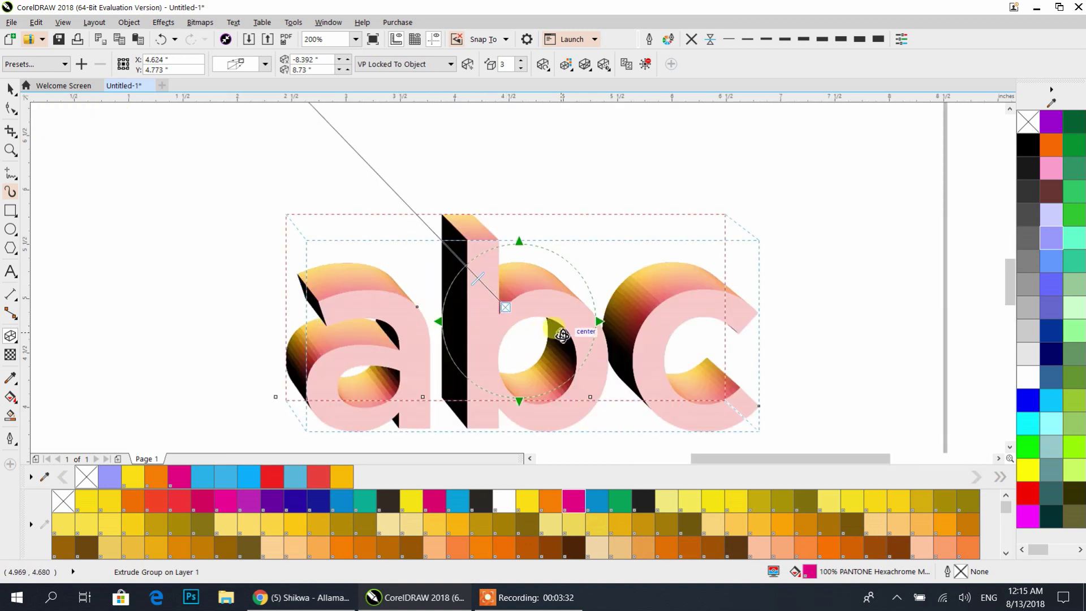
pyautogui.scroll(-1, 561, 335)
pyautogui.scroll(1, 567, 341)
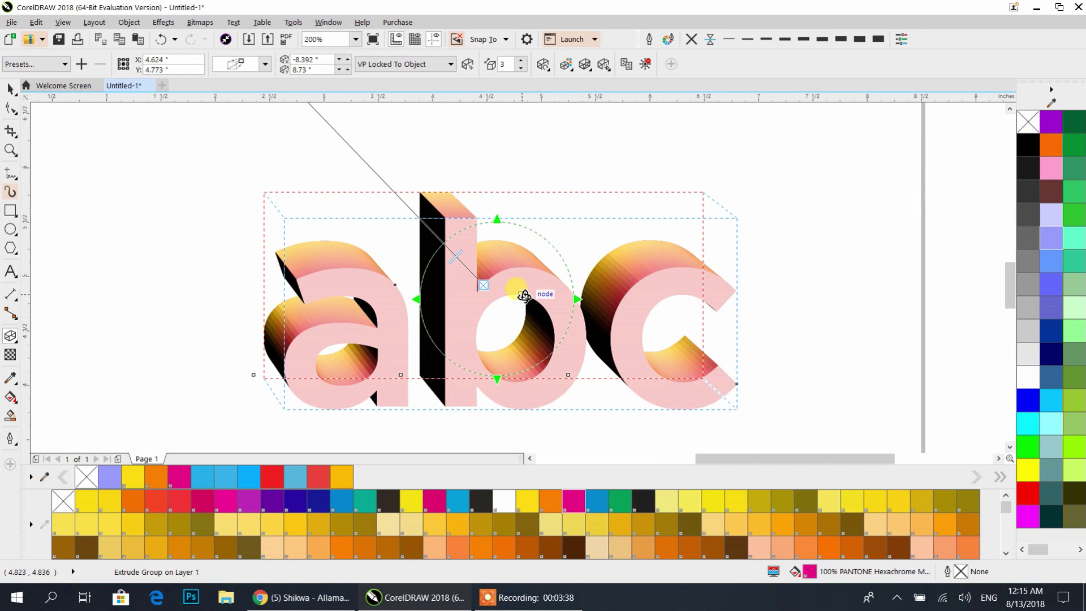
# Rotate the extruded "abc" in 3D so it slopes upward to the right, and reduce its depth to 2
pyautogui.moveTo(524, 295); pyautogui.dragTo(498, 295)
pyautogui.moveTo(487, 319); pyautogui.dragTo(491, 278)
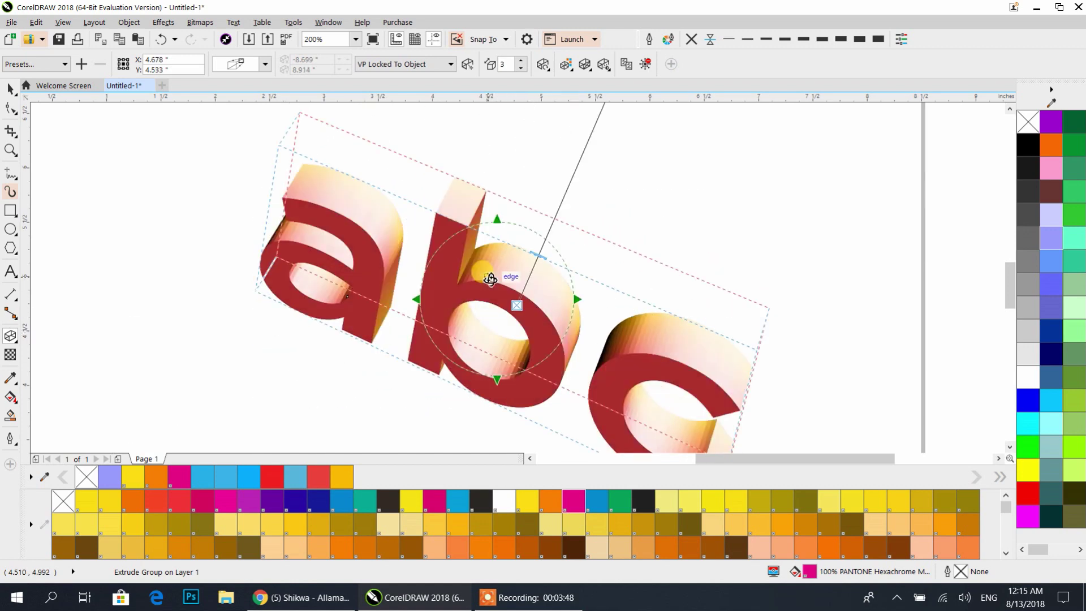
pyautogui.moveTo(571, 299); pyautogui.dragTo(557, 270)
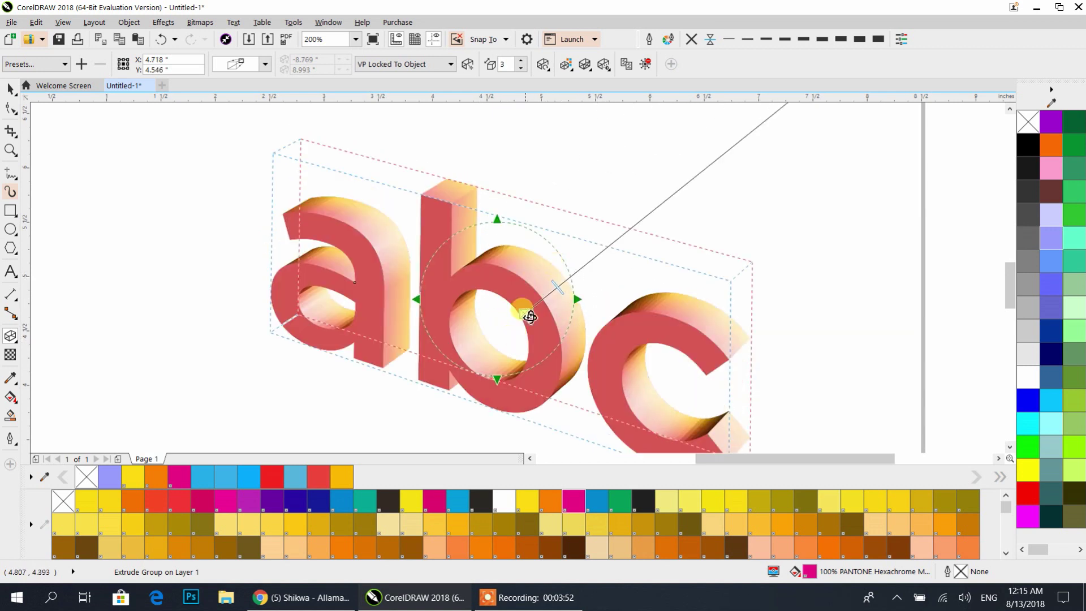
pyautogui.scroll(-2, 529, 317)
pyautogui.scroll(2, 532, 306)
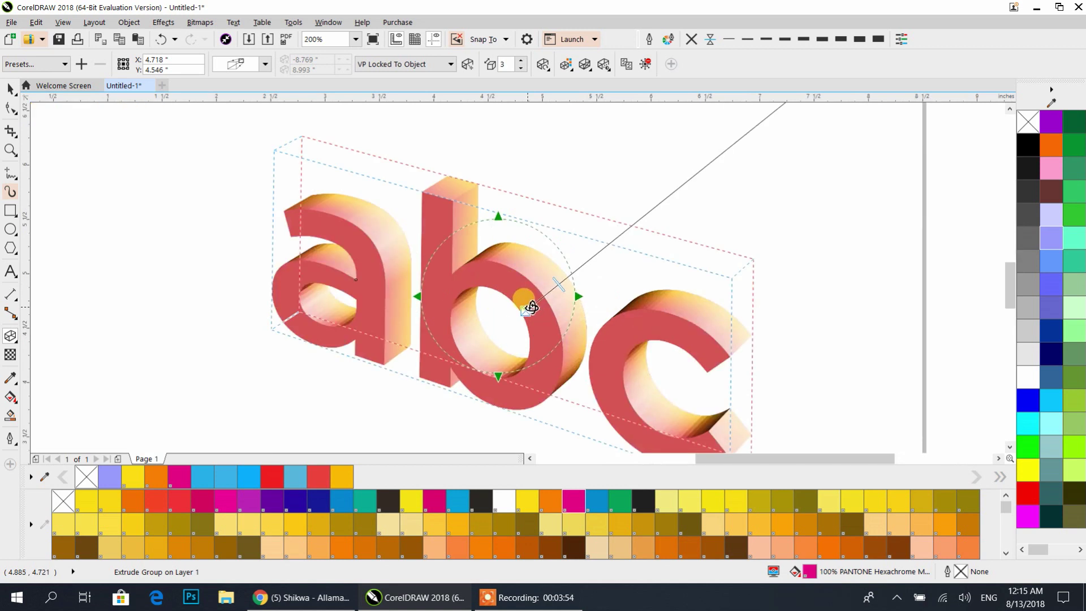
pyautogui.moveTo(540, 344); pyautogui.dragTo(558, 325)
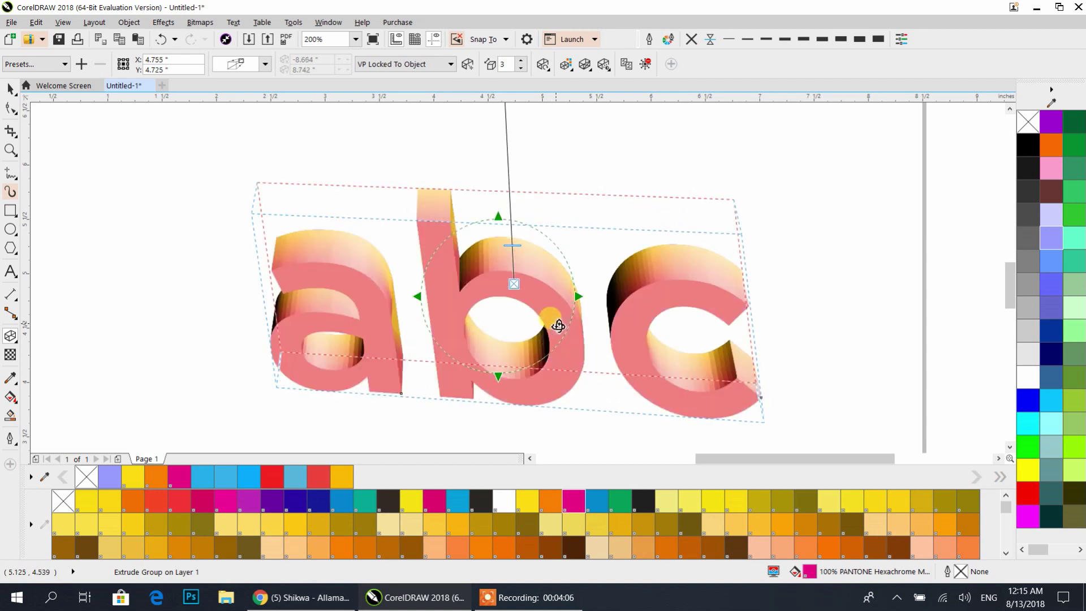
pyautogui.moveTo(542, 301); pyautogui.dragTo(544, 324)
pyautogui.scroll(2, 499, 303)
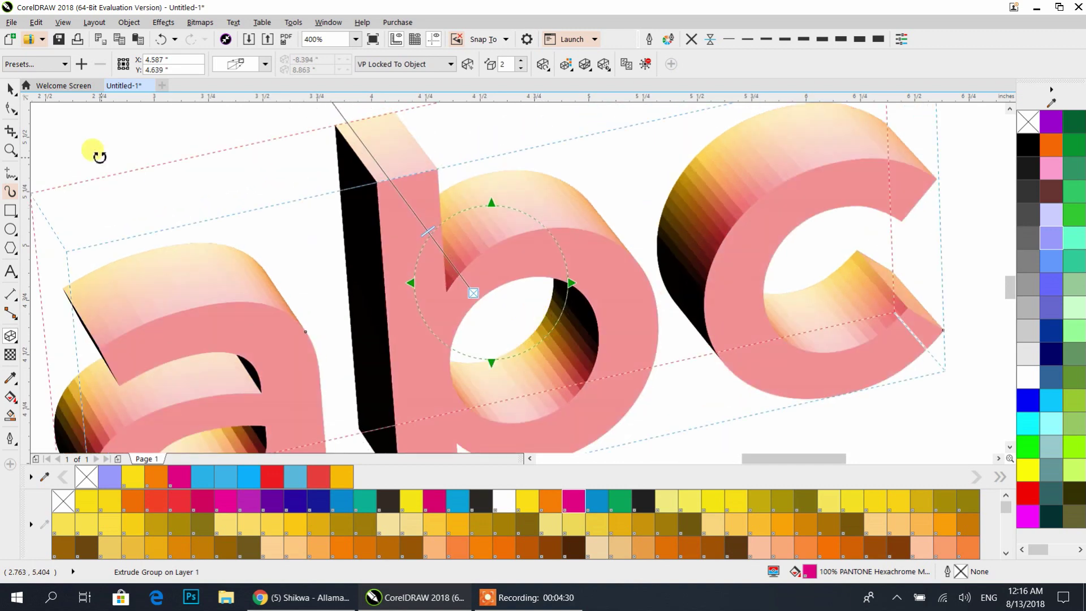
# Move the rotated pink "abc" outside the page, just below the yellow extruded copy
pyautogui.click(15, 97)
pyautogui.scroll(-2, 379, 284)
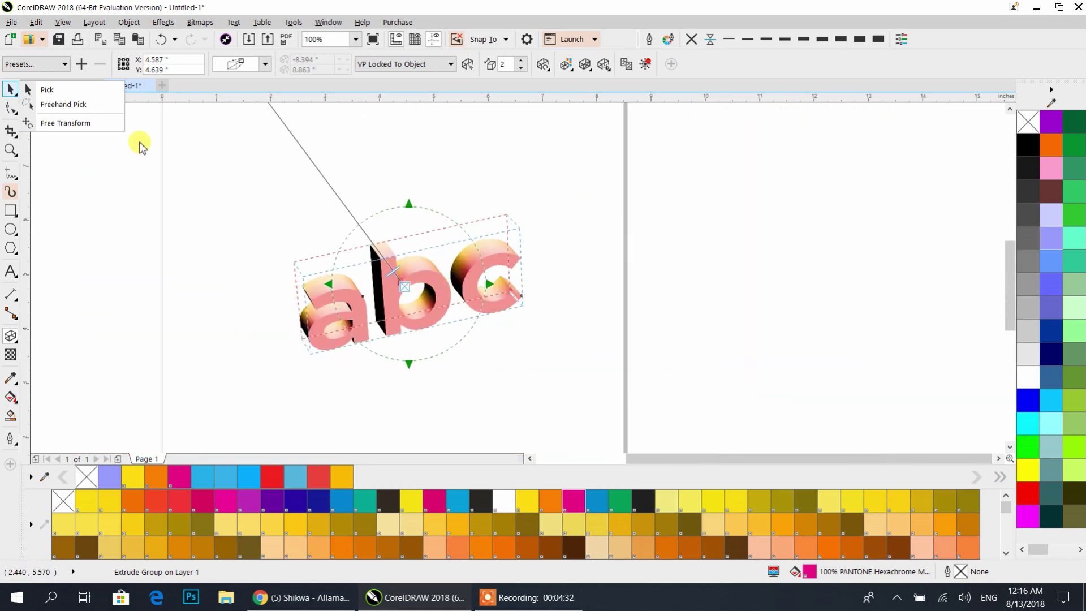
pyautogui.click(42, 90)
pyautogui.click(95, 267)
pyautogui.moveTo(395, 282); pyautogui.dragTo(93, 231)
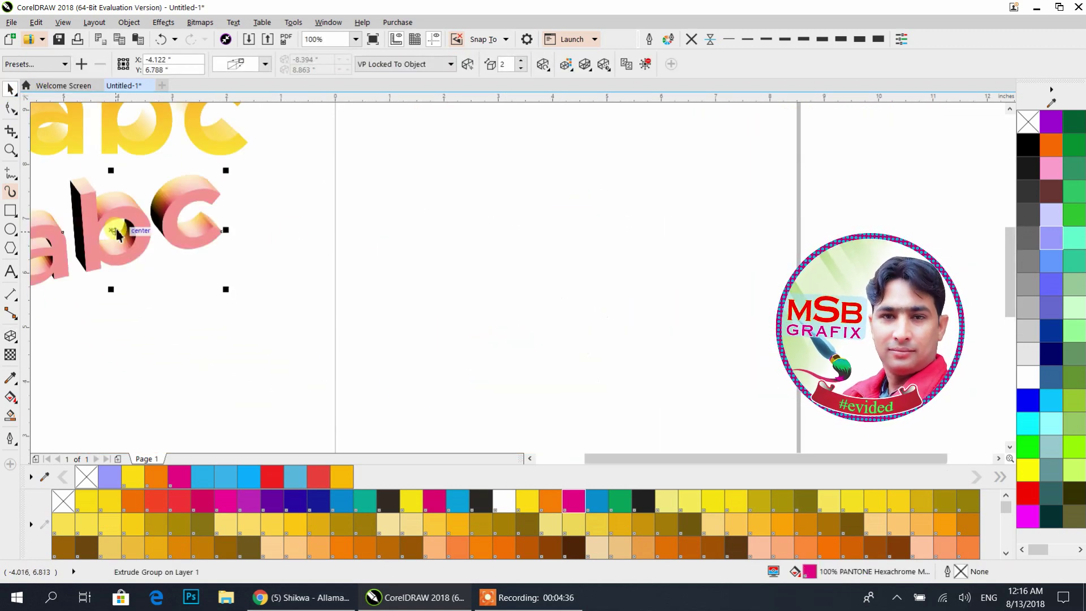
# Place a copy of the yellow extruded "abc" on the page and switch the keyboard input language to Urdu
pyautogui.moveTo(220, 180); pyautogui.dragTo(682, 399)
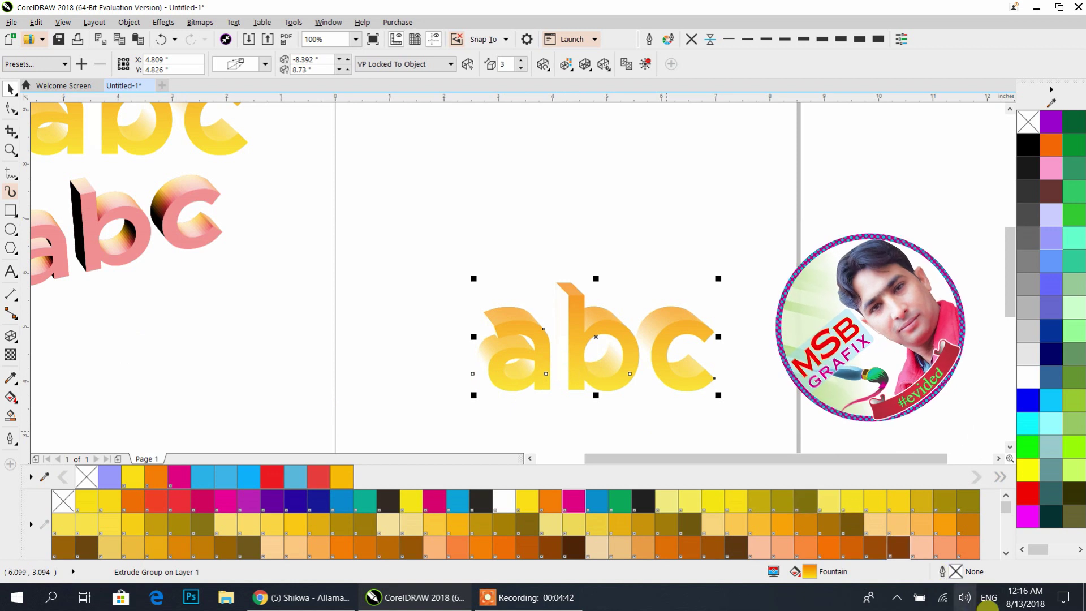
pyautogui.click(988, 601)
pyautogui.click(986, 528)
# Clear the extrusion from the yellow gradient "abc" on the page
pyautogui.doubleClick(676, 383)
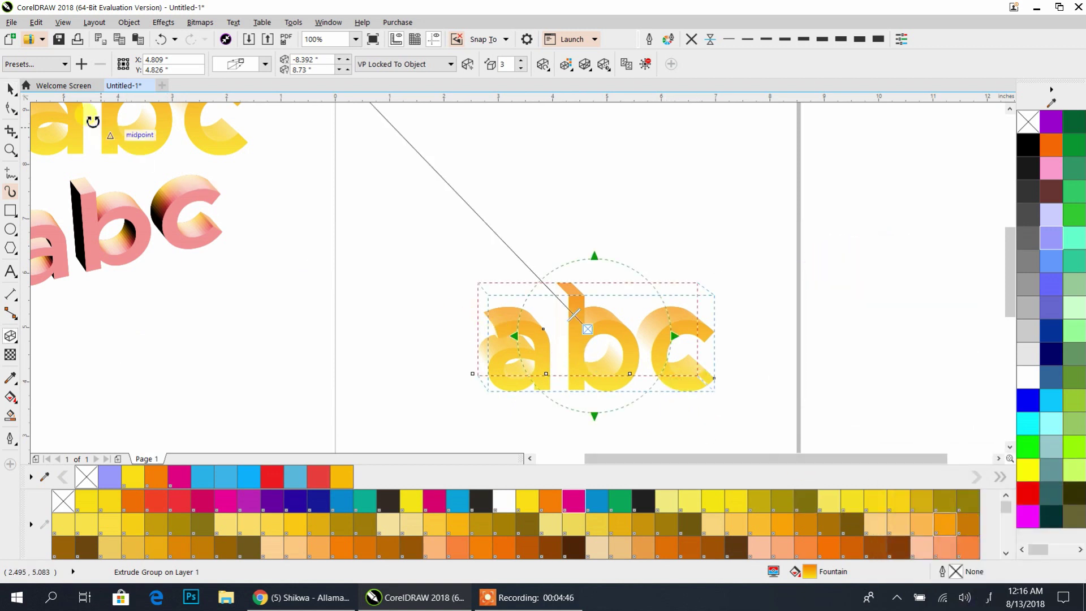
pyautogui.click(11, 89)
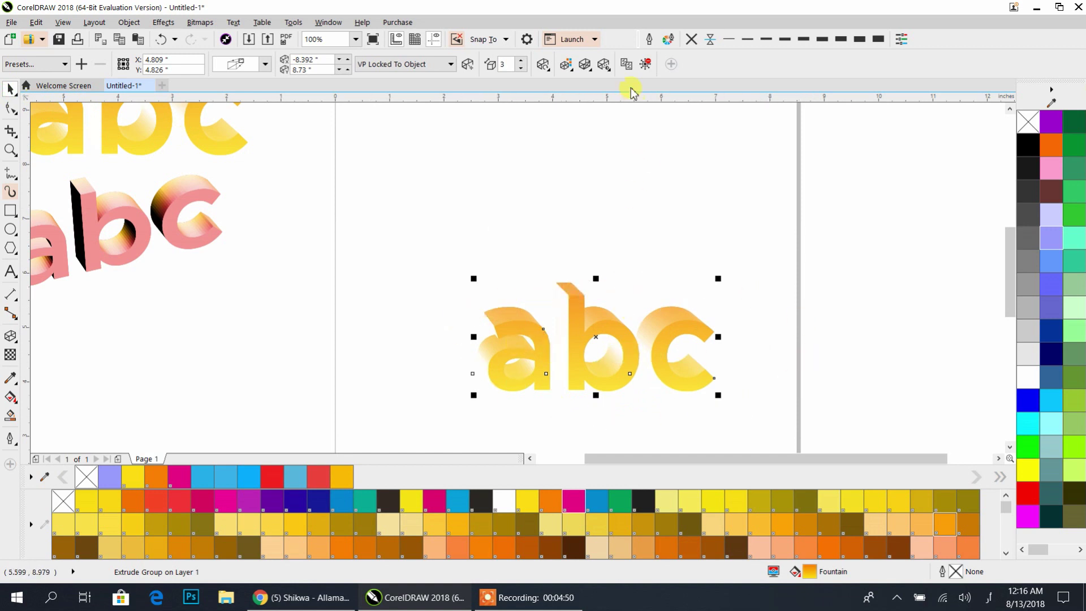
pyautogui.click(645, 65)
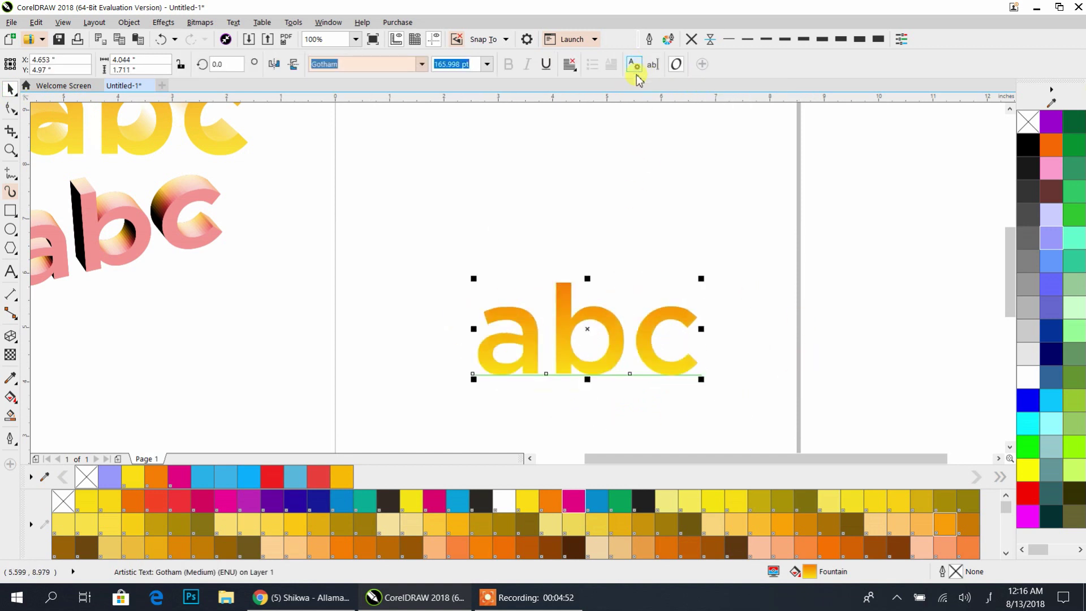
# Replace the gradient "abc" text with "الله"
pyautogui.doubleClick(567, 334)
pyautogui.hotkey('ctrl', 'a')
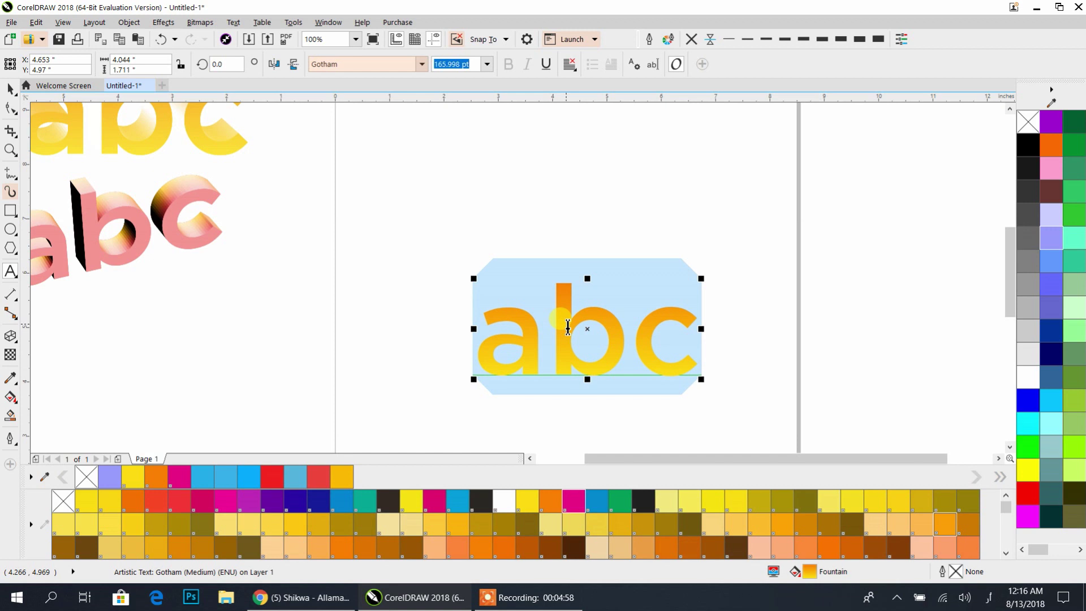
pyautogui.write('الله')
pyautogui.hotkey('ctrl', 'space')
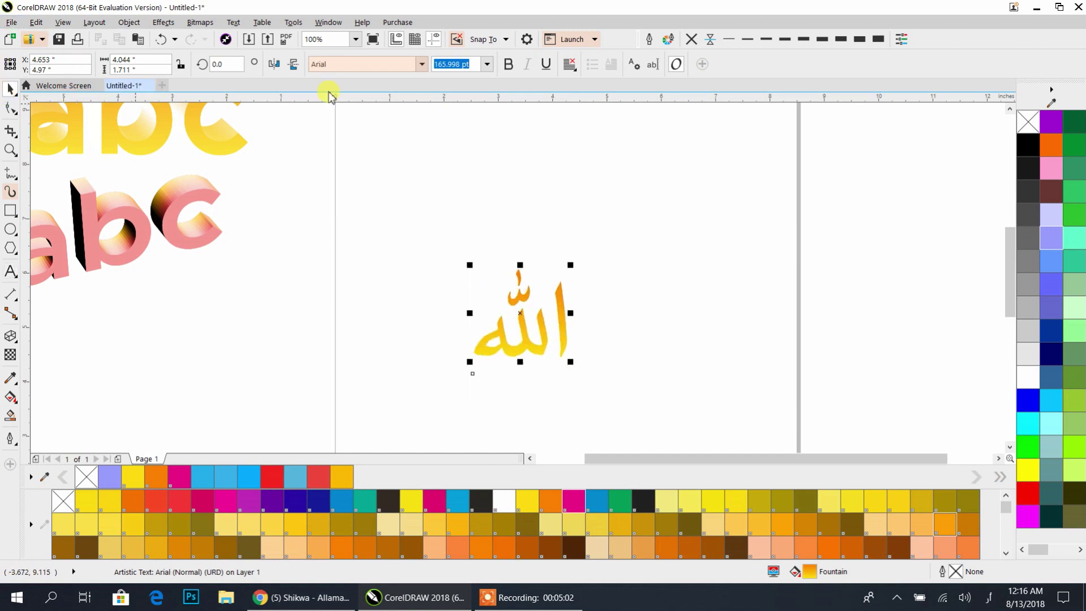
# Change the "الله" text's font to Alvi Nastaleeq and scale it up to about 338 pt
pyautogui.click(422, 64)
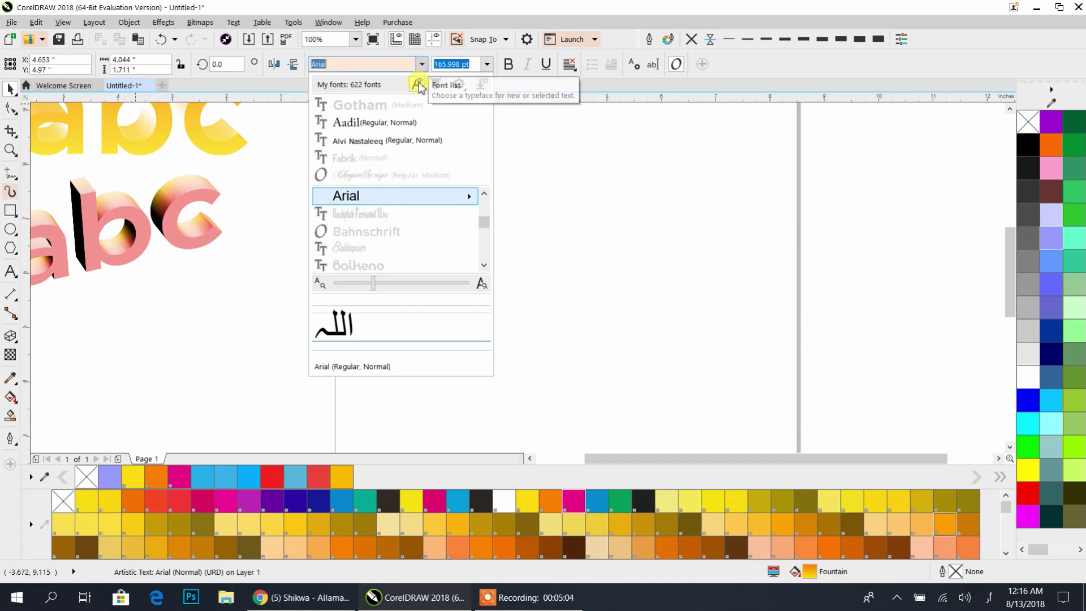
pyautogui.click(404, 148)
pyautogui.moveTo(580, 272); pyautogui.dragTo(715, 164)
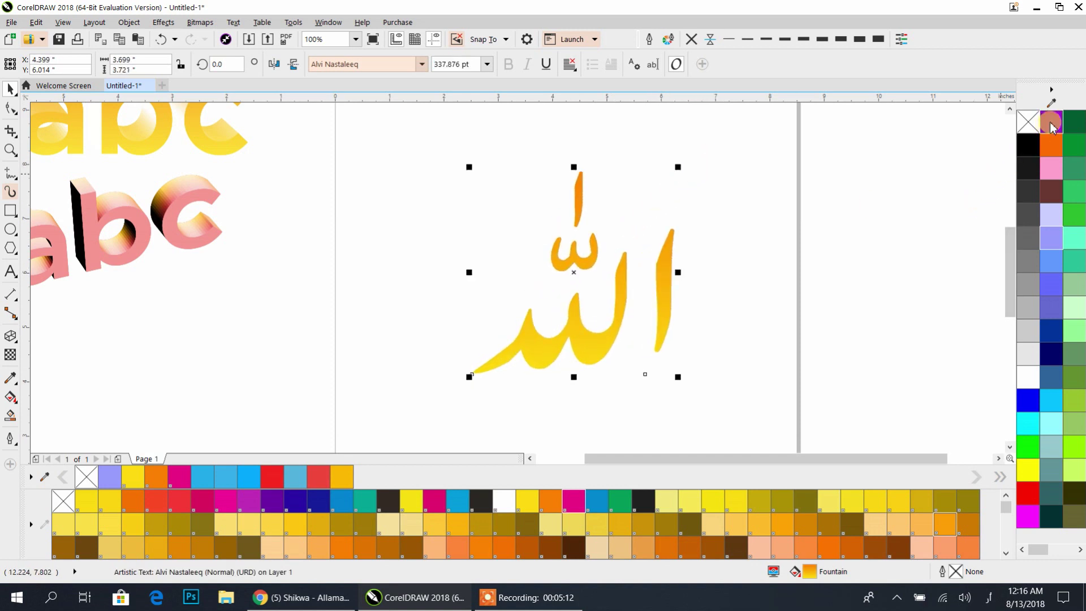
# Fill the "الله" text blue and apply a vertical linear fountain fill with a magenta upper end
pyautogui.click(1051, 122)
pyautogui.click(1028, 400)
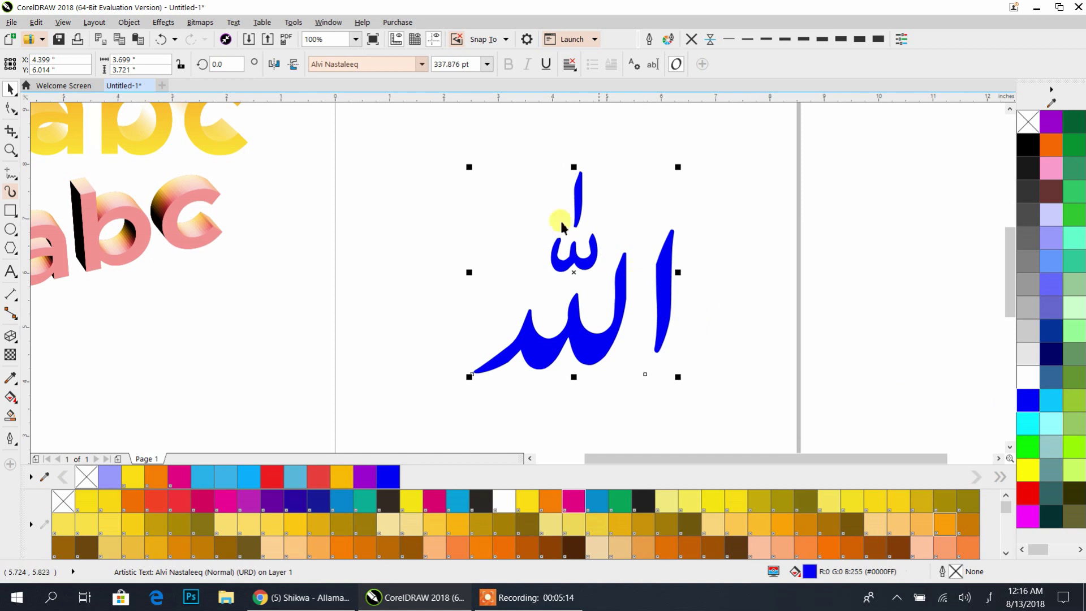
pyautogui.click(10, 397)
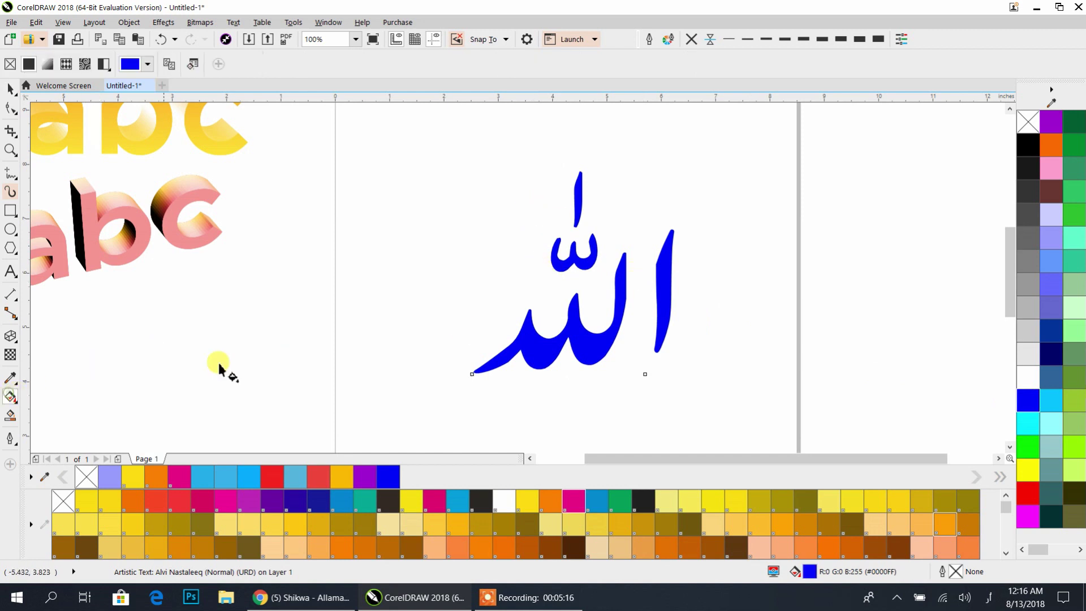
pyautogui.moveTo(575, 340); pyautogui.dragTo(588, 204)
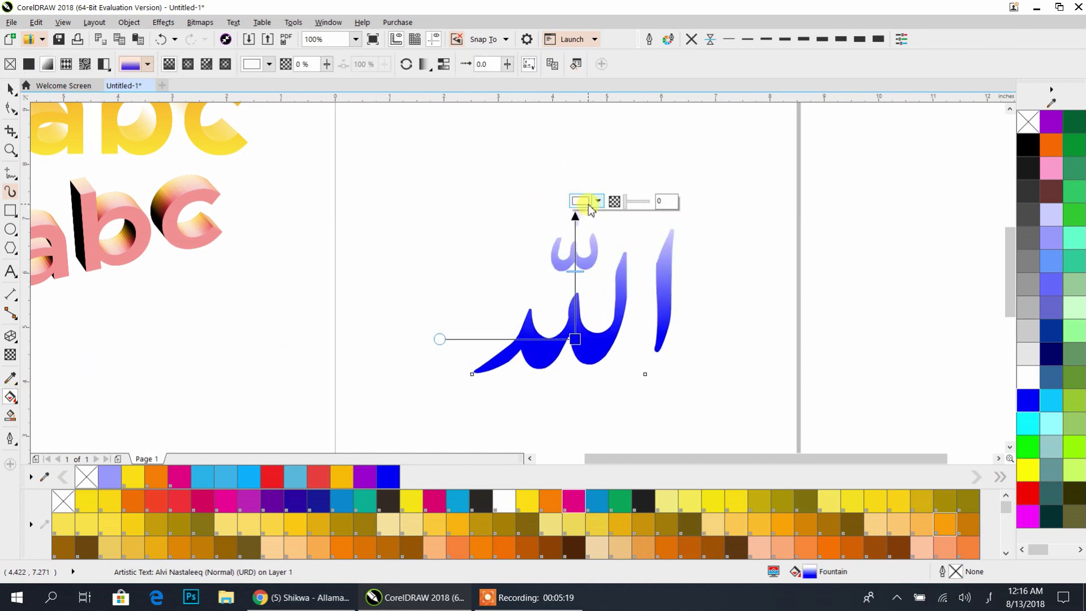
pyautogui.click(1032, 427)
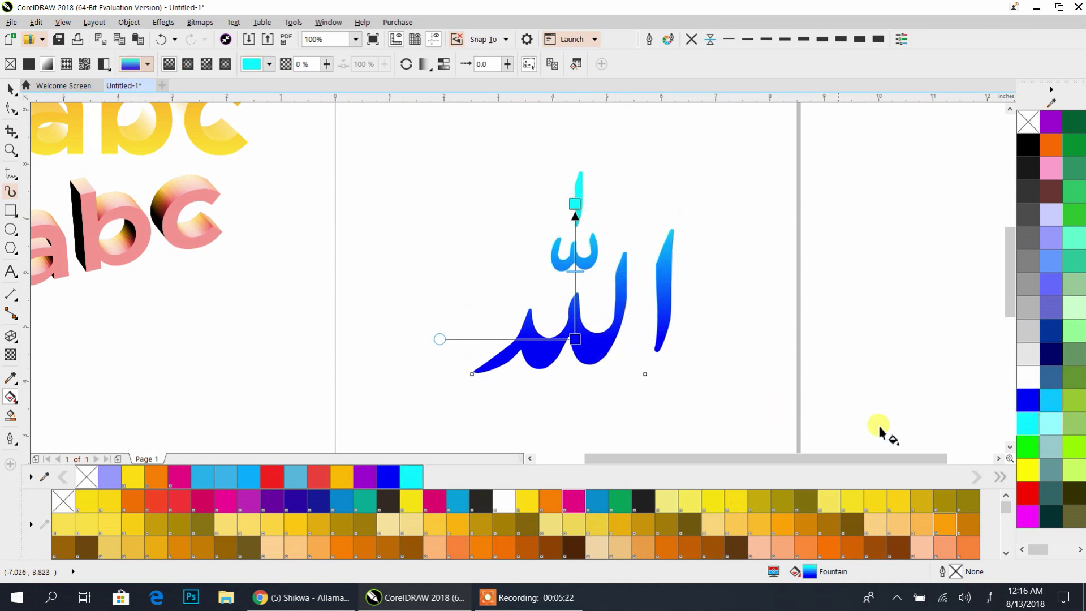
pyautogui.click(1027, 516)
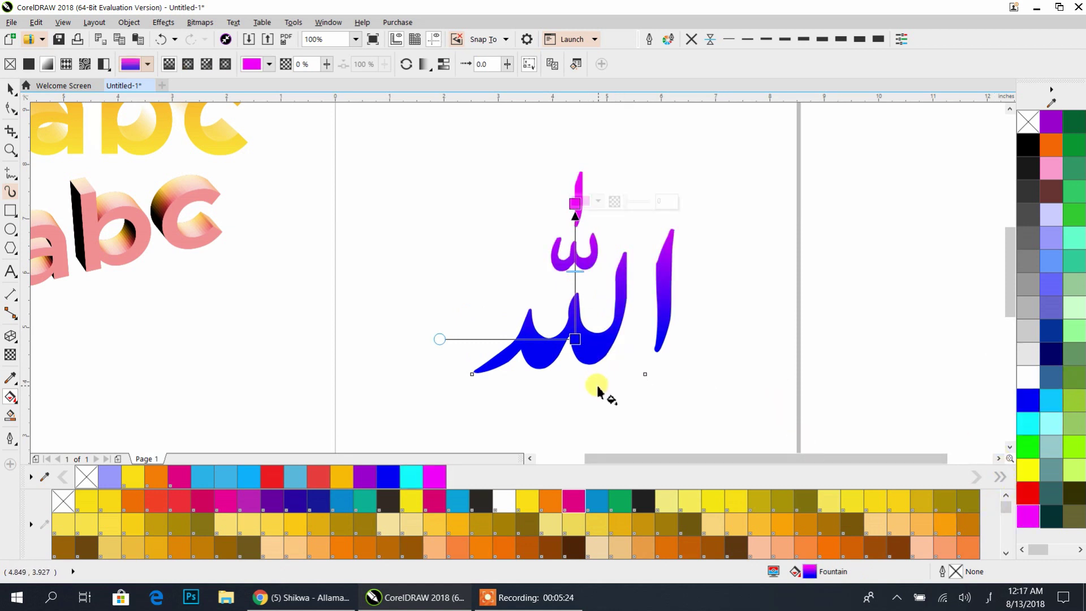
# Recolor the text's fountain fill to magenta at its lower end and cyan at its upper end, and shift it slightly downward
pyautogui.click(575, 339)
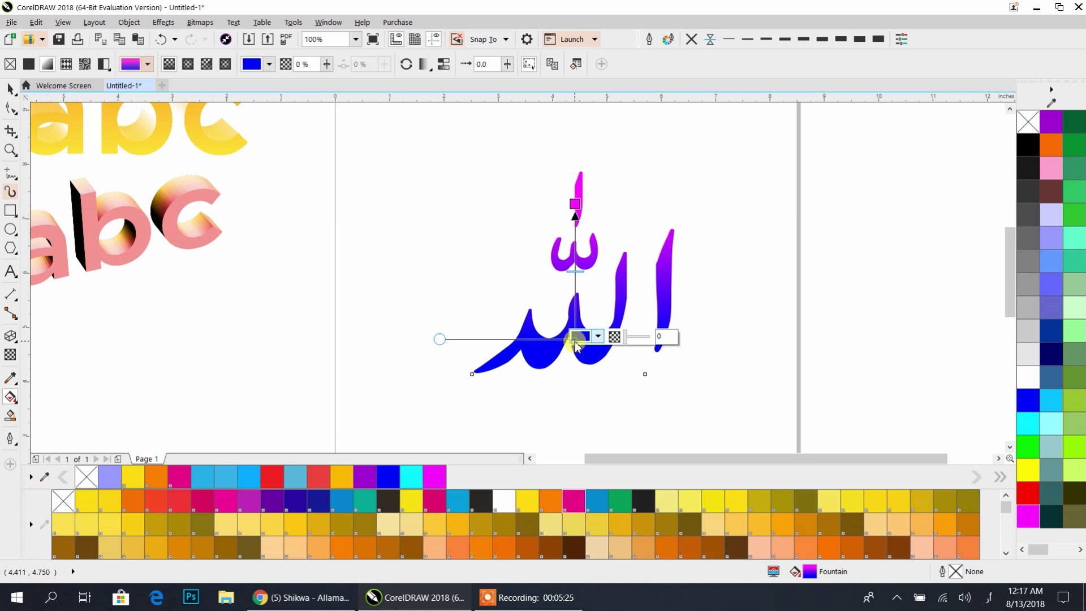
pyautogui.click(1035, 523)
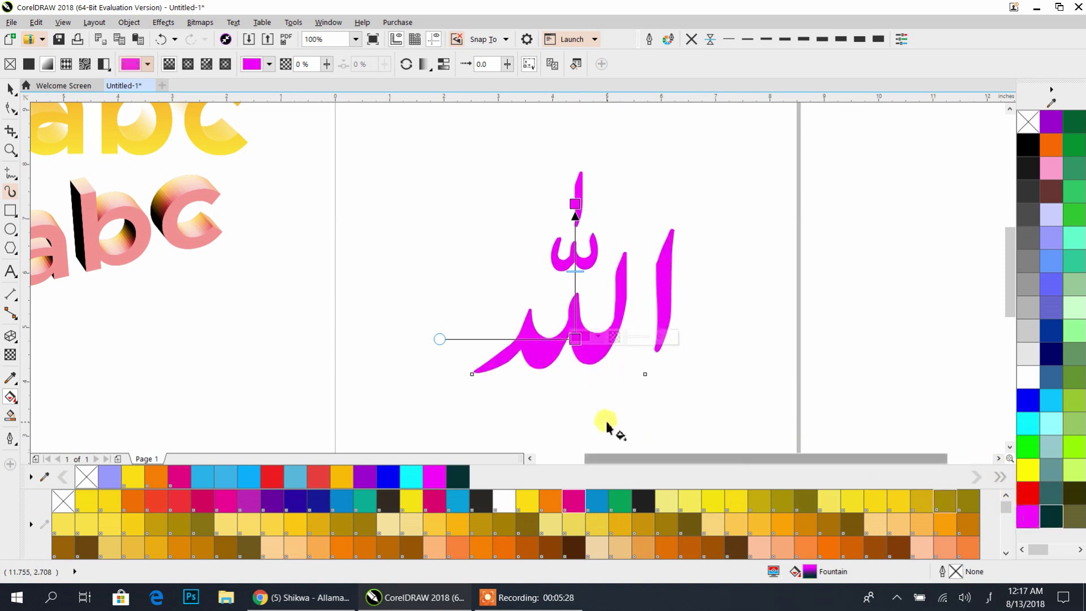
pyautogui.click(574, 203)
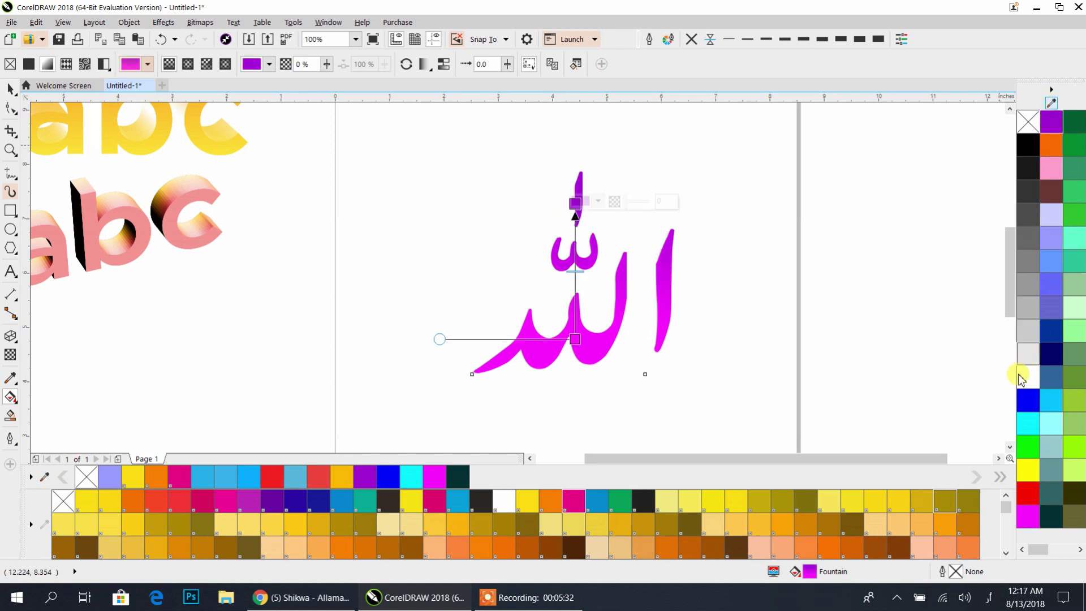
pyautogui.click(1029, 424)
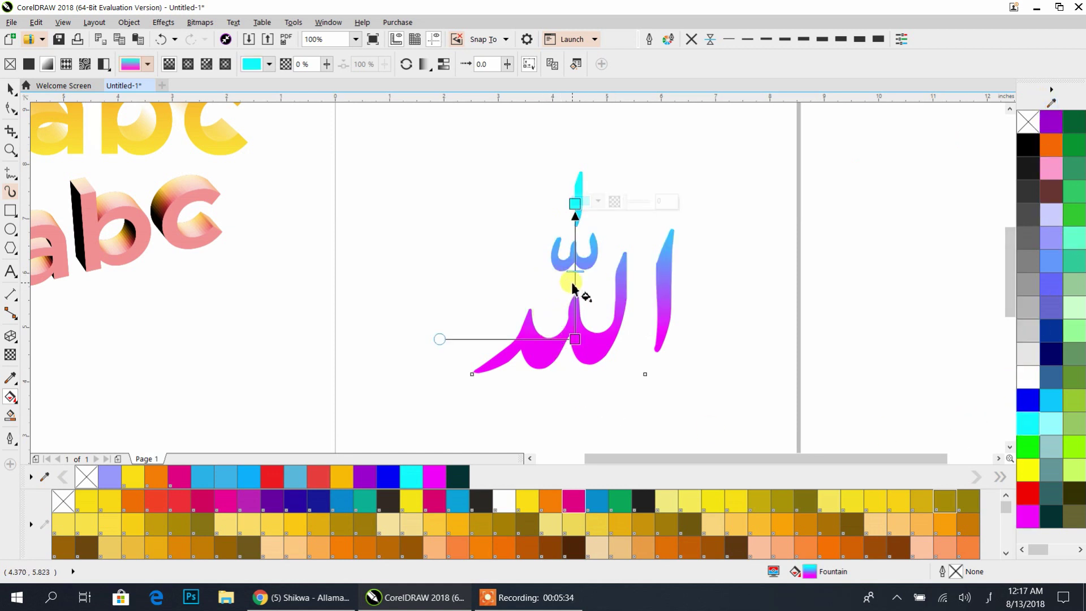
pyautogui.moveTo(577, 288); pyautogui.dragTo(581, 319)
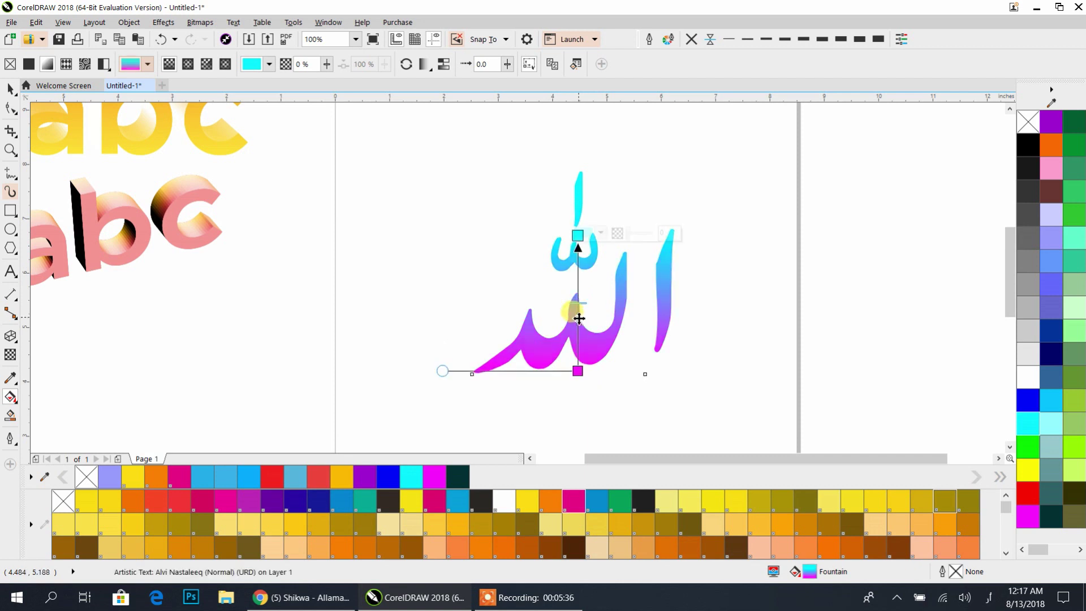
pyautogui.click(11, 88)
pyautogui.click(430, 227)
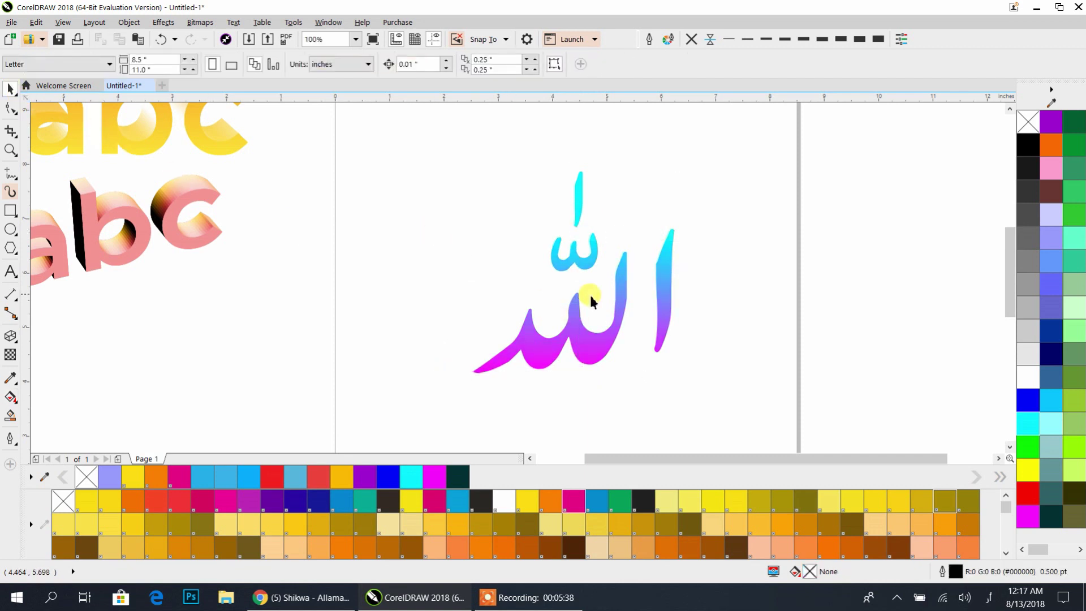
# Extrude the gradient "الله" text toward a vanishing point at its upper left
pyautogui.click(593, 343)
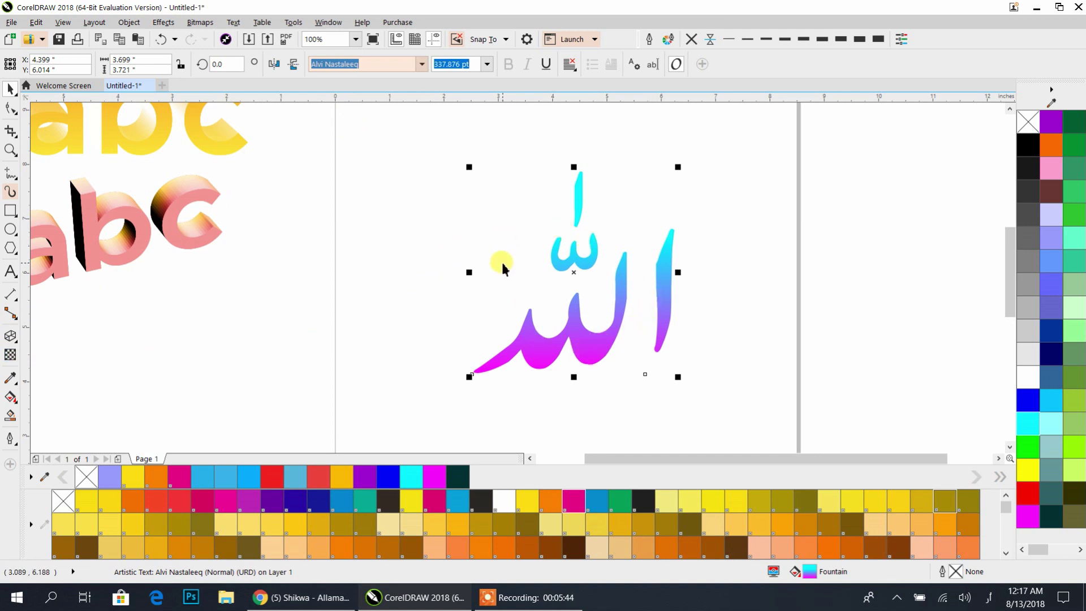
pyautogui.click(13, 339)
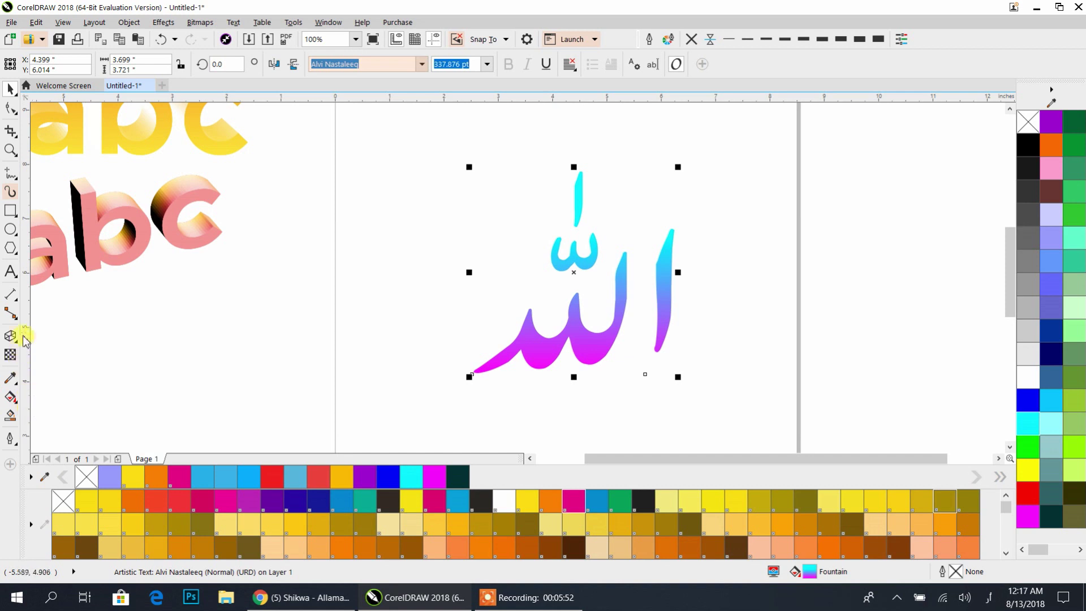
pyautogui.click(23, 337)
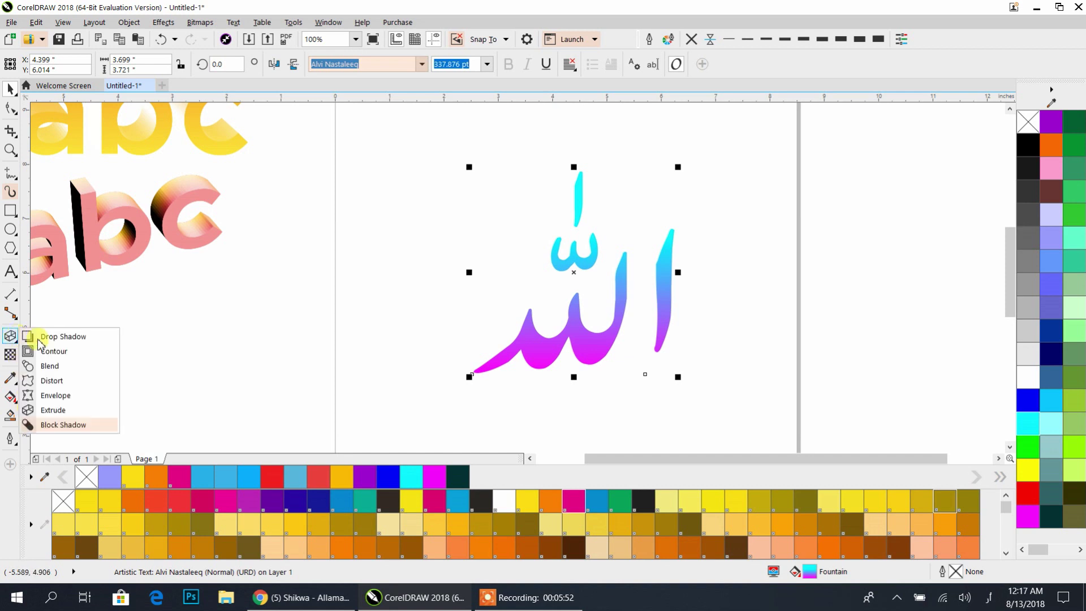
pyautogui.click(46, 412)
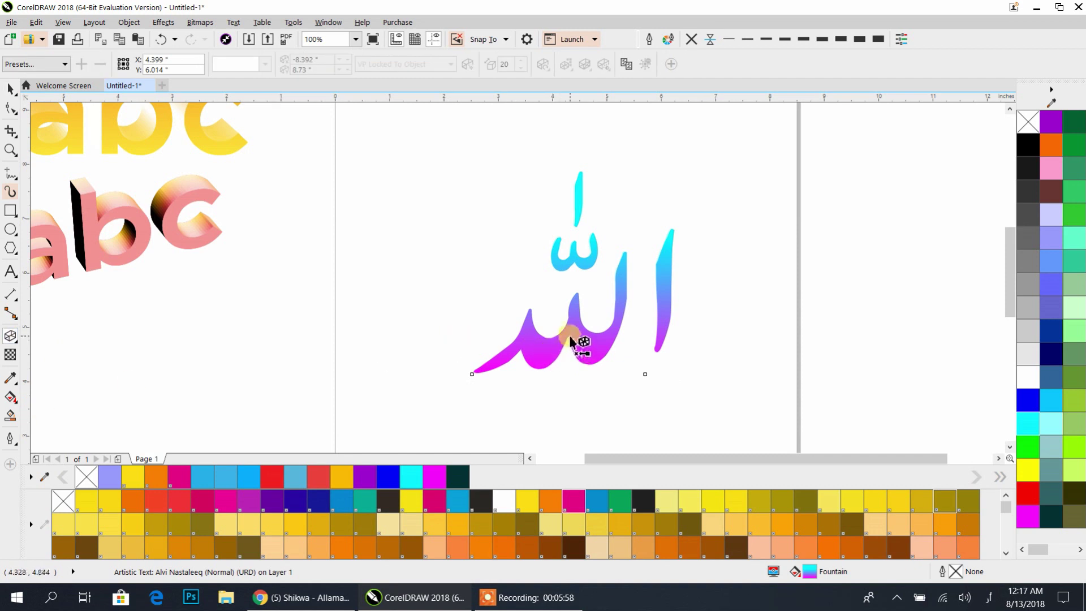
pyautogui.moveTo(570, 340); pyautogui.dragTo(418, 109)
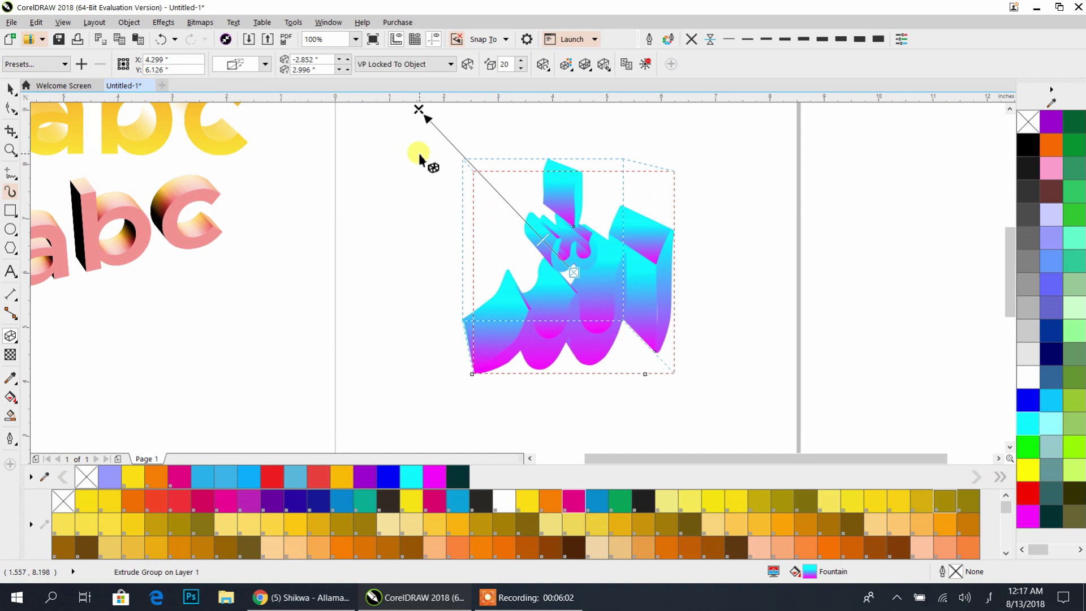
# Reduce the extrusion depth of the "الله" text to 5
pyautogui.moveTo(543, 239); pyautogui.dragTo(570, 259)
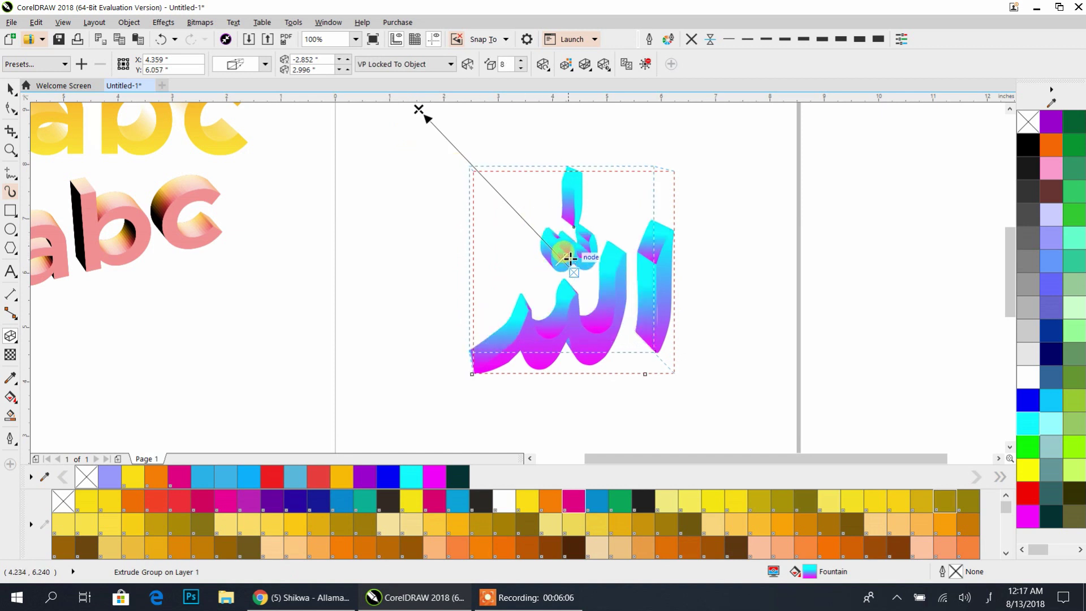
pyautogui.scroll(3, 569, 259)
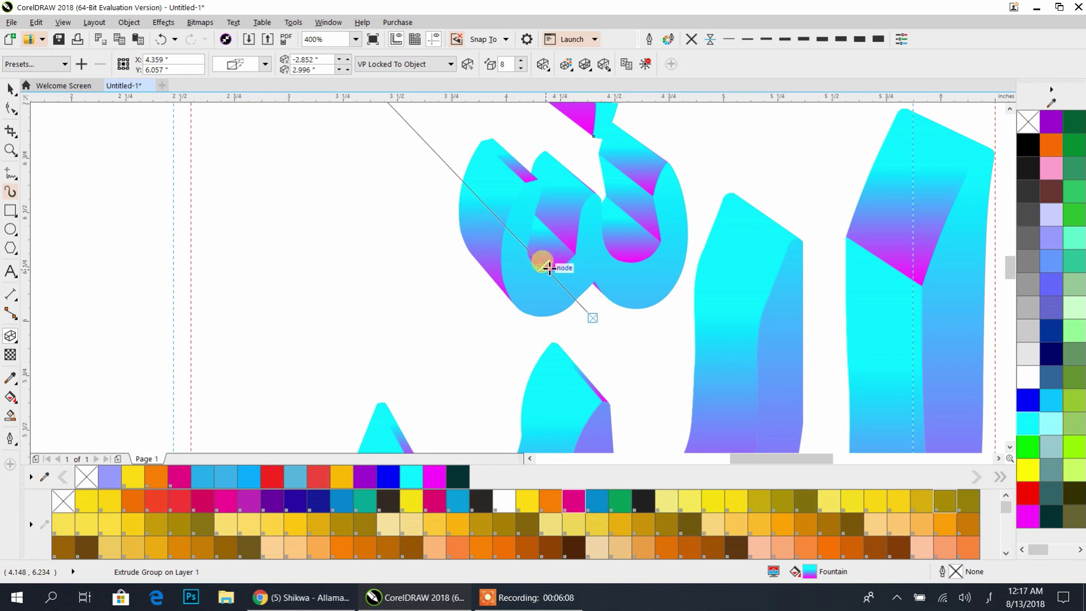
pyautogui.scroll(-3, 545, 268)
pyautogui.scroll(1, 550, 269)
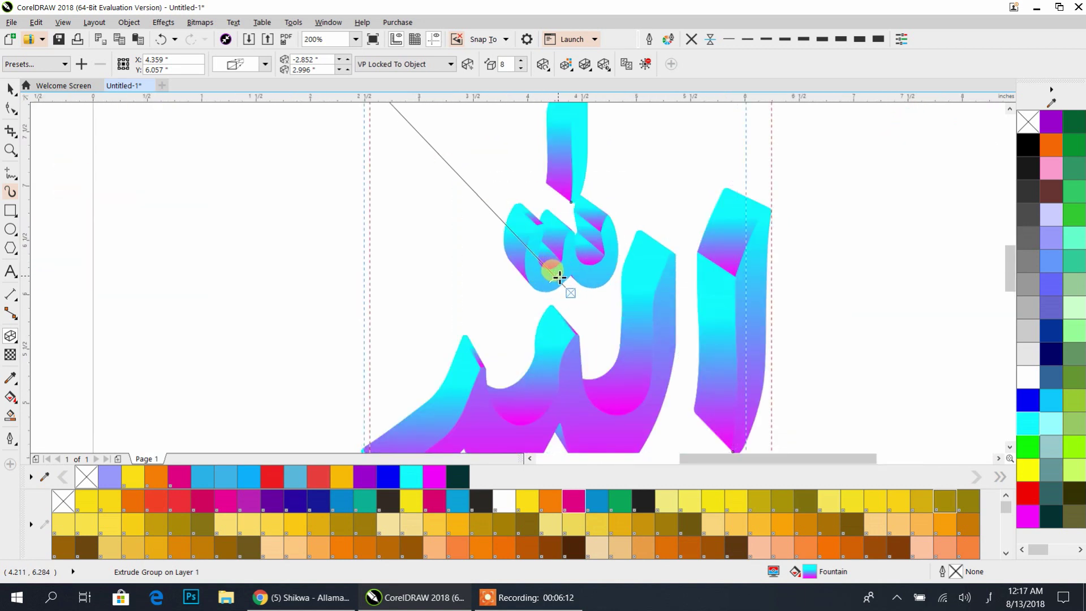
pyautogui.moveTo(556, 273); pyautogui.dragTo(565, 276)
pyautogui.scroll(-1, 631, 273)
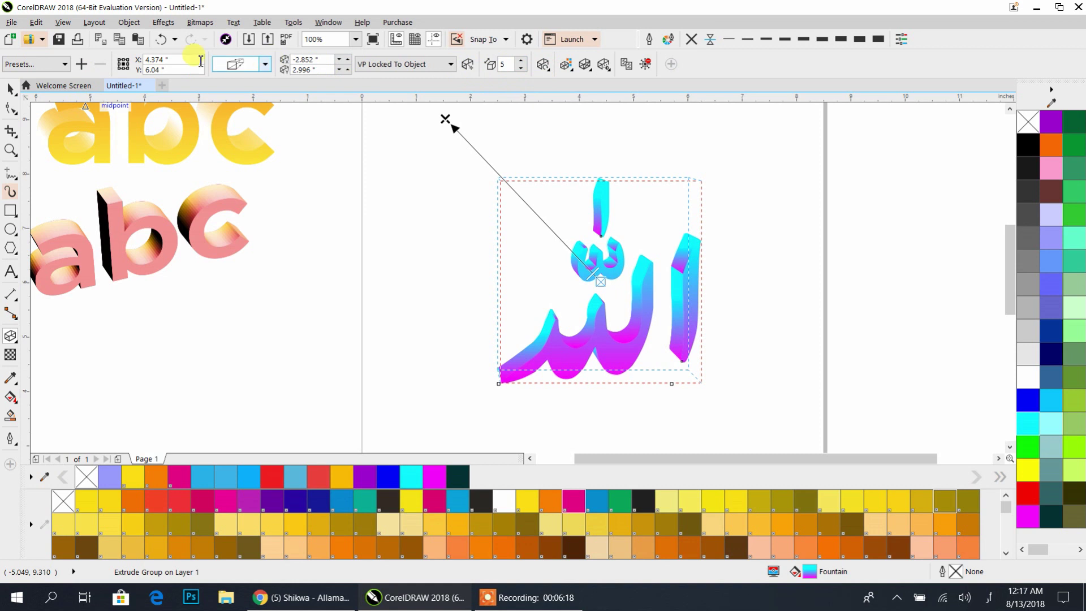
# Apply the Extrude Top Right preset to the "الله" text and reduce its extrusion depth to 1
pyautogui.click(64, 64)
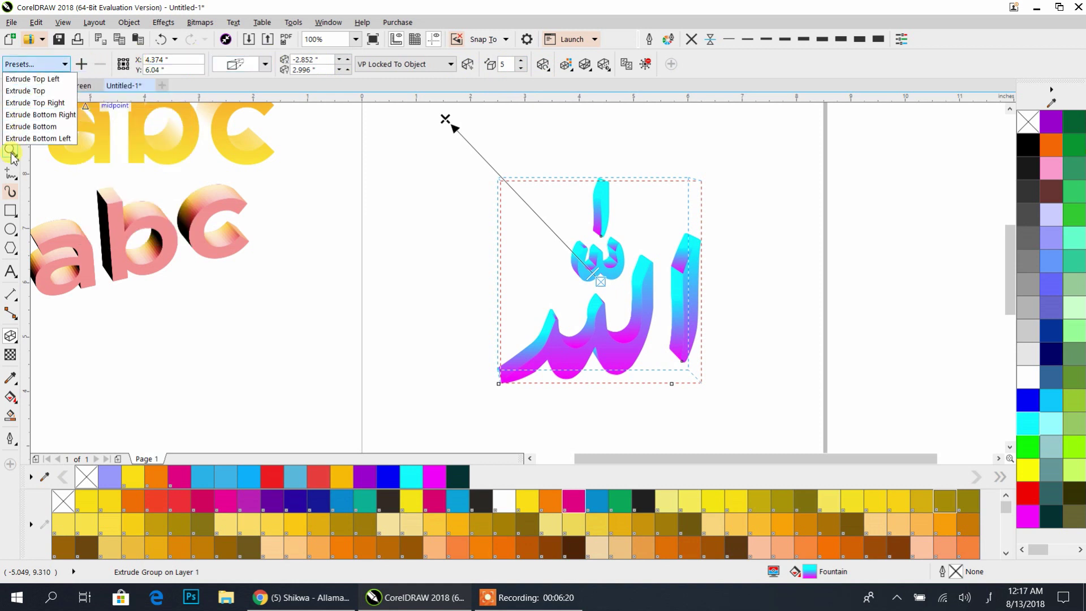
pyautogui.click(43, 103)
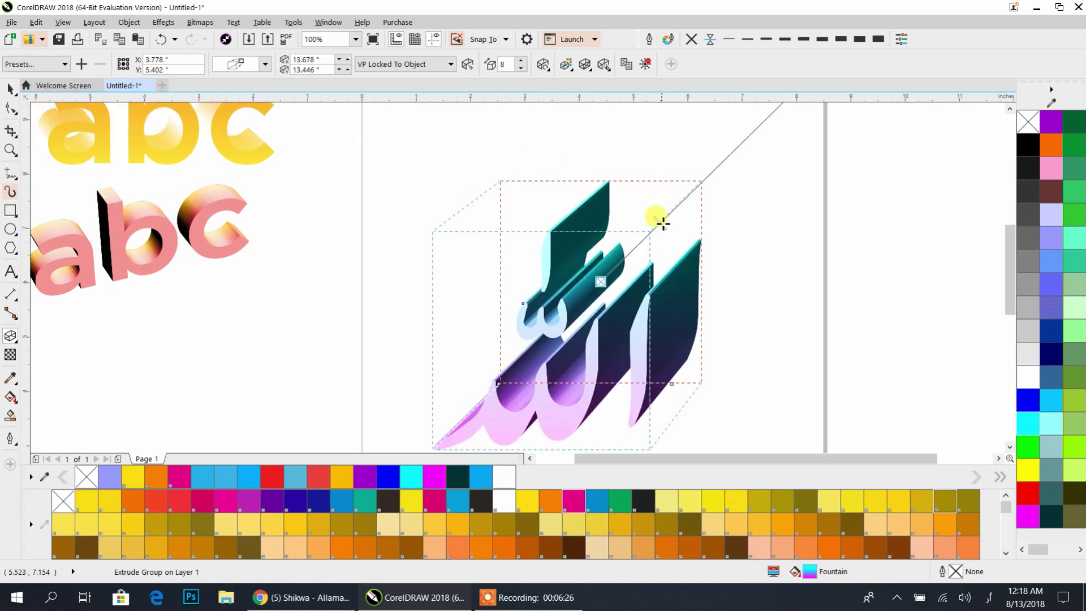
pyautogui.moveTo(658, 238); pyautogui.dragTo(633, 287)
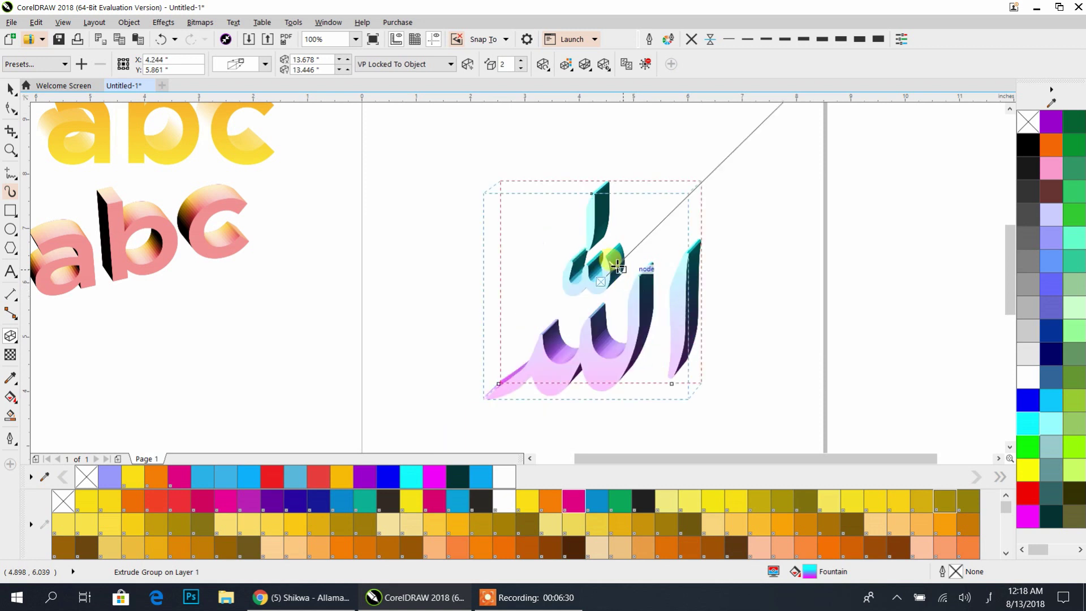
pyautogui.scroll(2, 617, 267)
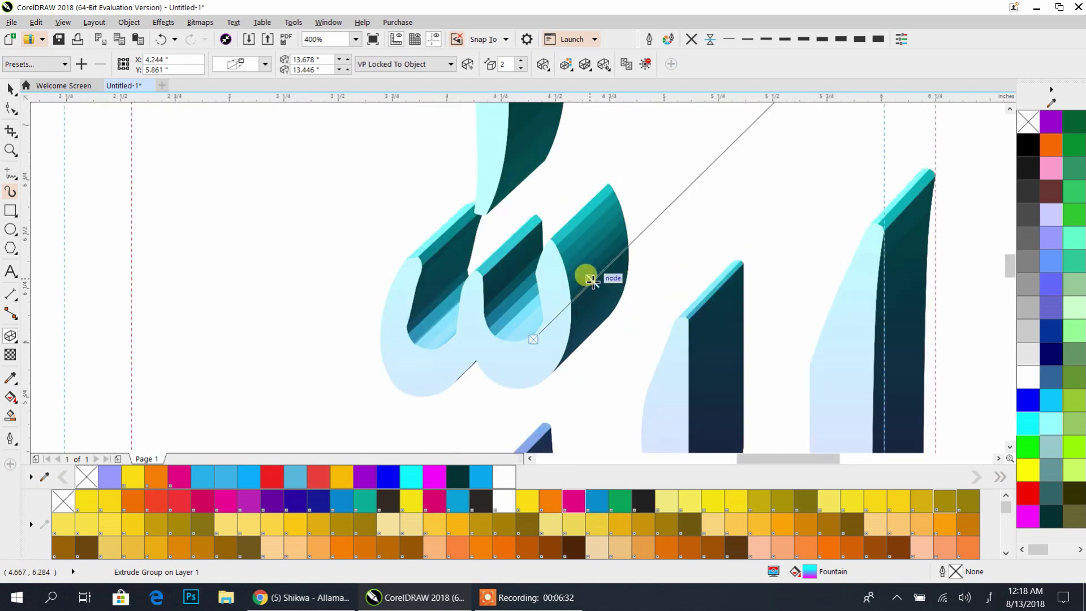
pyautogui.moveTo(592, 282); pyautogui.dragTo(573, 307)
pyautogui.scroll(-1, 614, 227)
pyautogui.scroll(-1, 614, 227)
pyautogui.scroll(1, 613, 227)
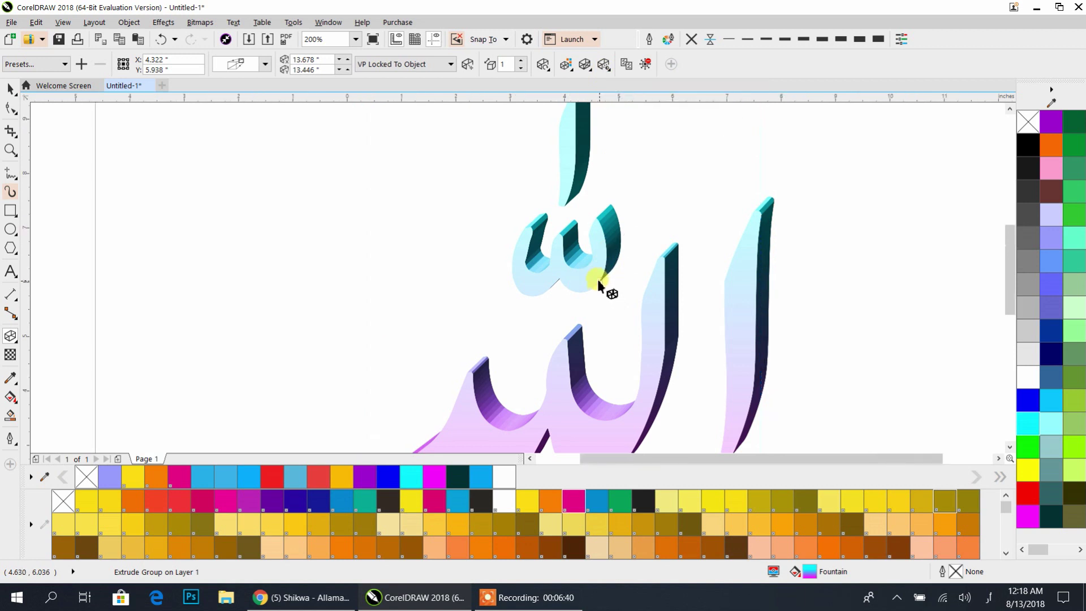
pyautogui.scroll(-1, 600, 283)
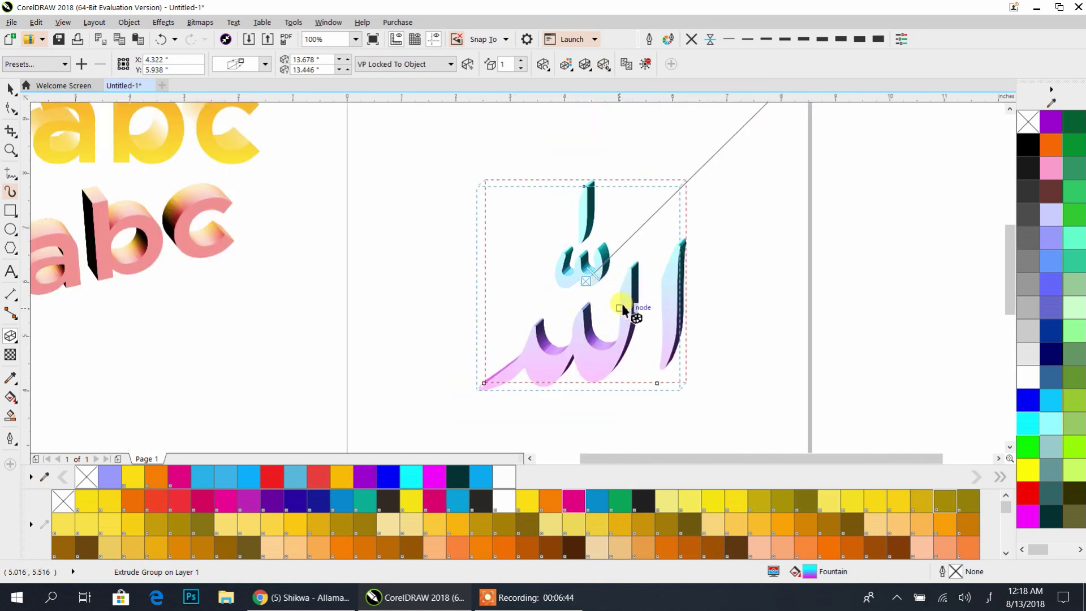
# Rotate the extruded "الله" text in 3D into a slanted pose and switch the extrusion color to a solid color
pyautogui.moveTo(626, 283)
pyautogui.mouseDown()
pyautogui.moveTo(637, 264)
pyautogui.moveTo(639, 311)
pyautogui.moveTo(655, 329)
pyautogui.moveTo(655, 291)
pyautogui.moveTo(540, 288)
pyautogui.moveTo(492, 218)
pyautogui.mouseUp()
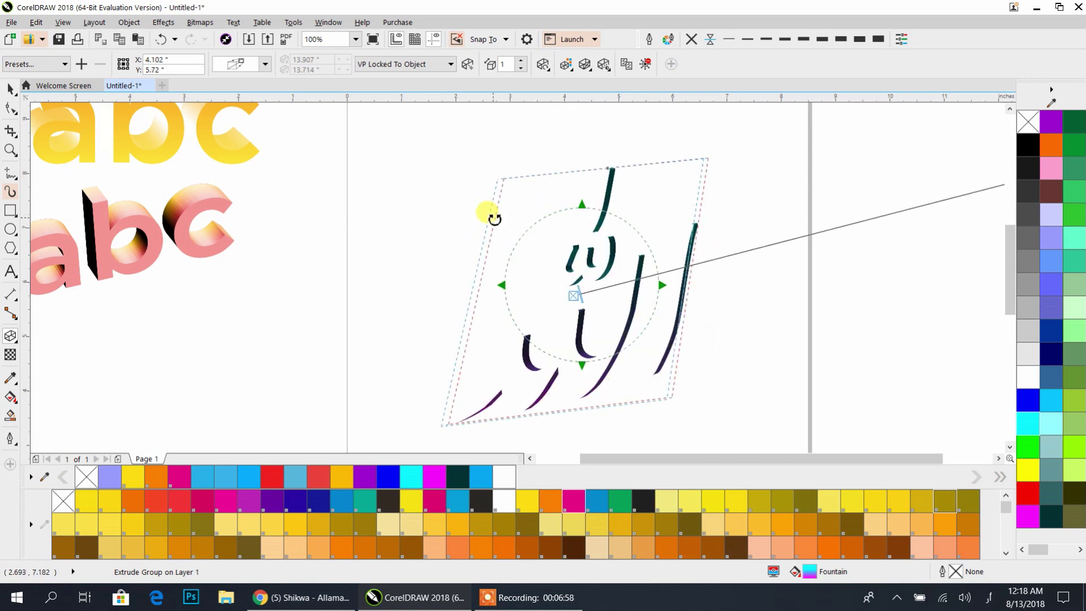
pyautogui.click(566, 64)
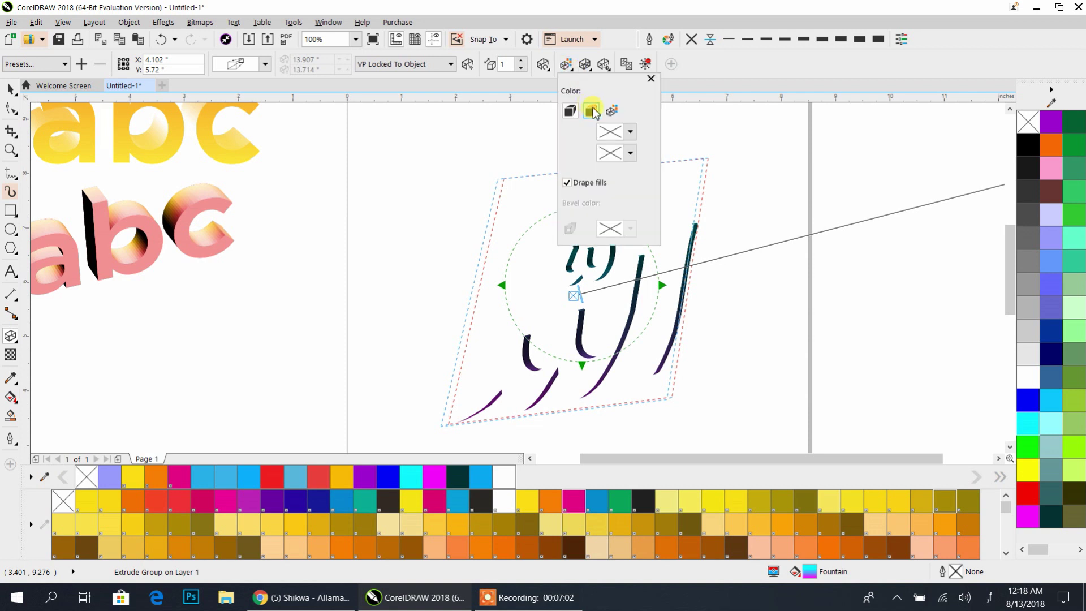
pyautogui.click(592, 111)
# In the extrusion lighting, turn on light 1 at intensity 80 and set light 3's intensity to 45
pyautogui.click(600, 66)
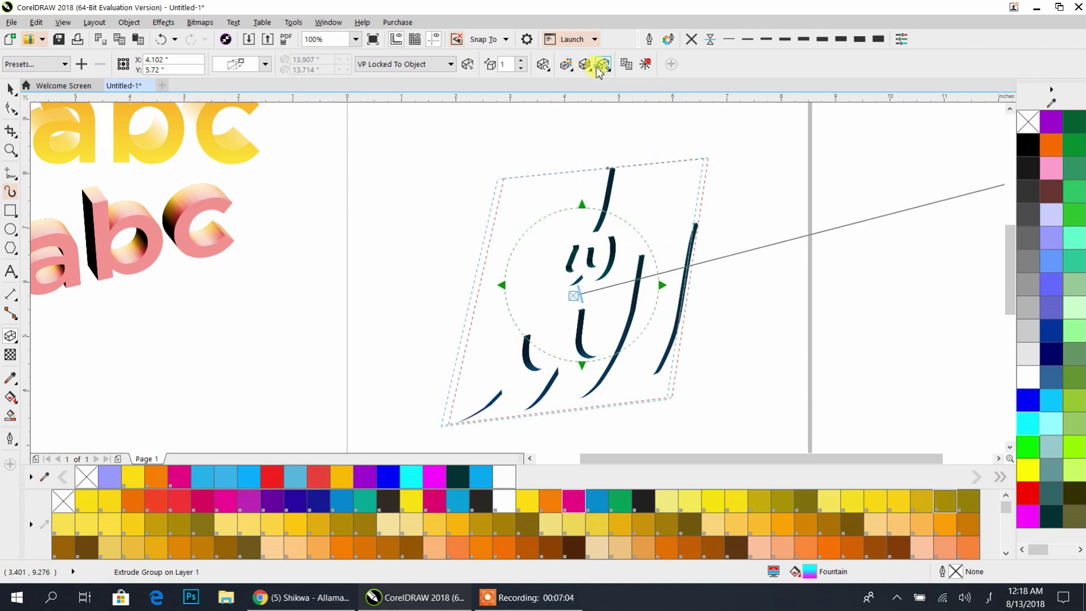
pyautogui.click(604, 65)
pyautogui.click(649, 112)
pyautogui.click(669, 158)
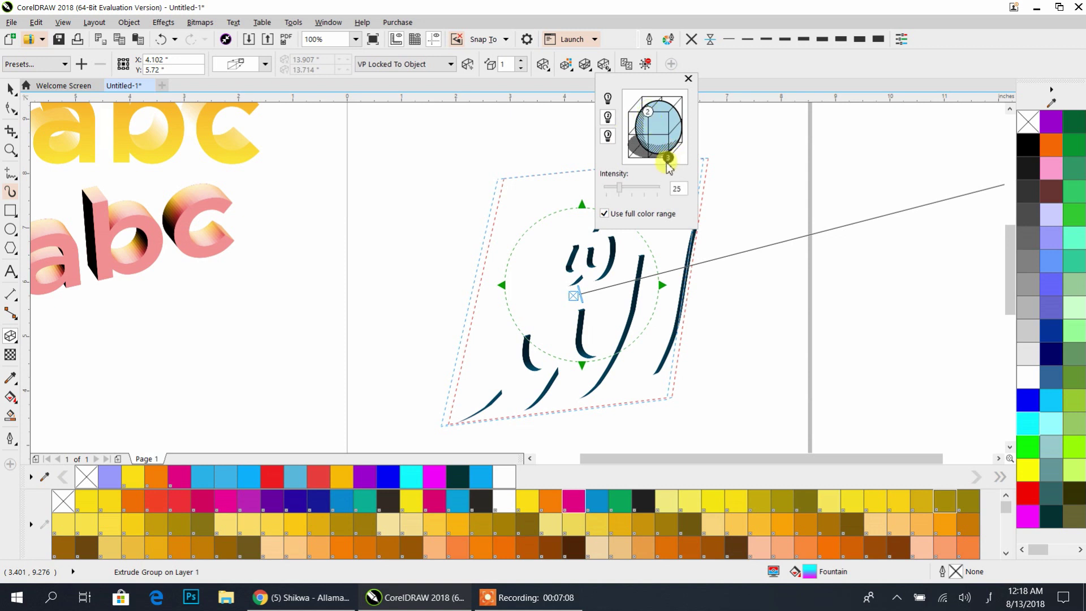
pyautogui.click(606, 100)
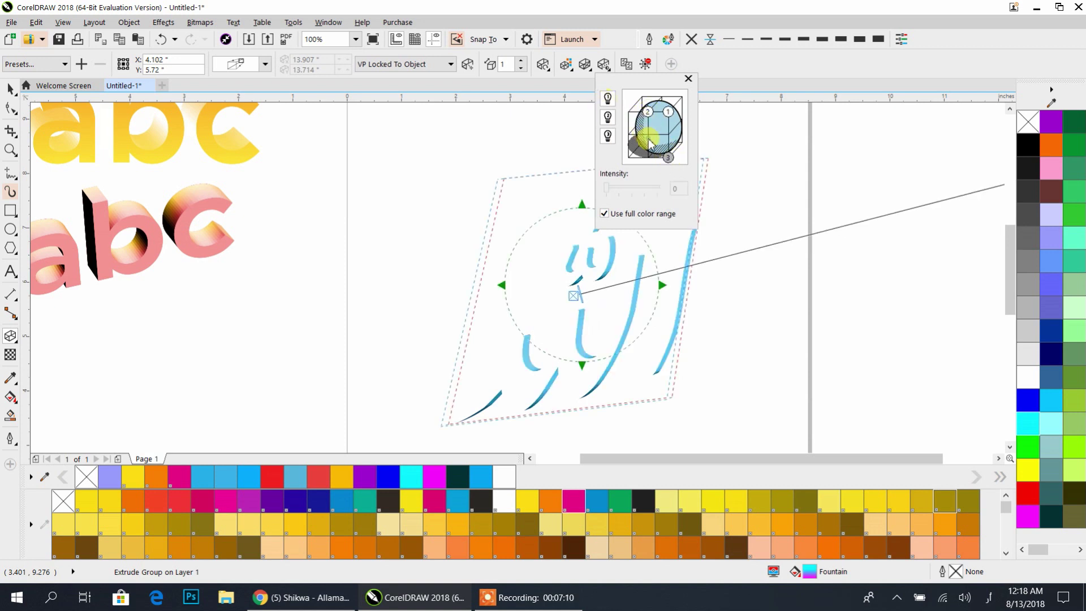
pyautogui.click(668, 158)
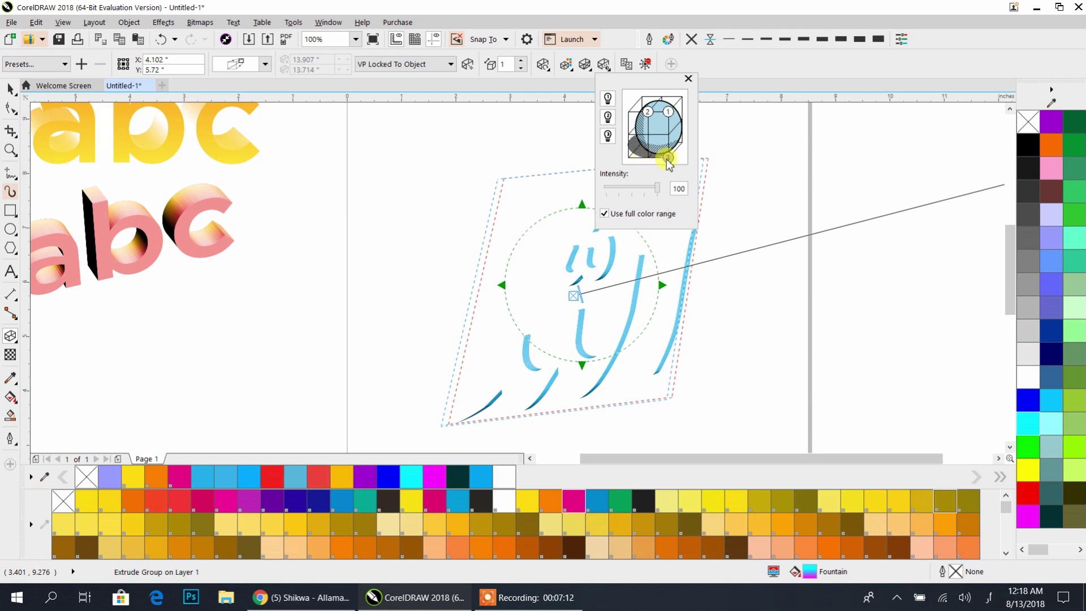
pyautogui.click(665, 116)
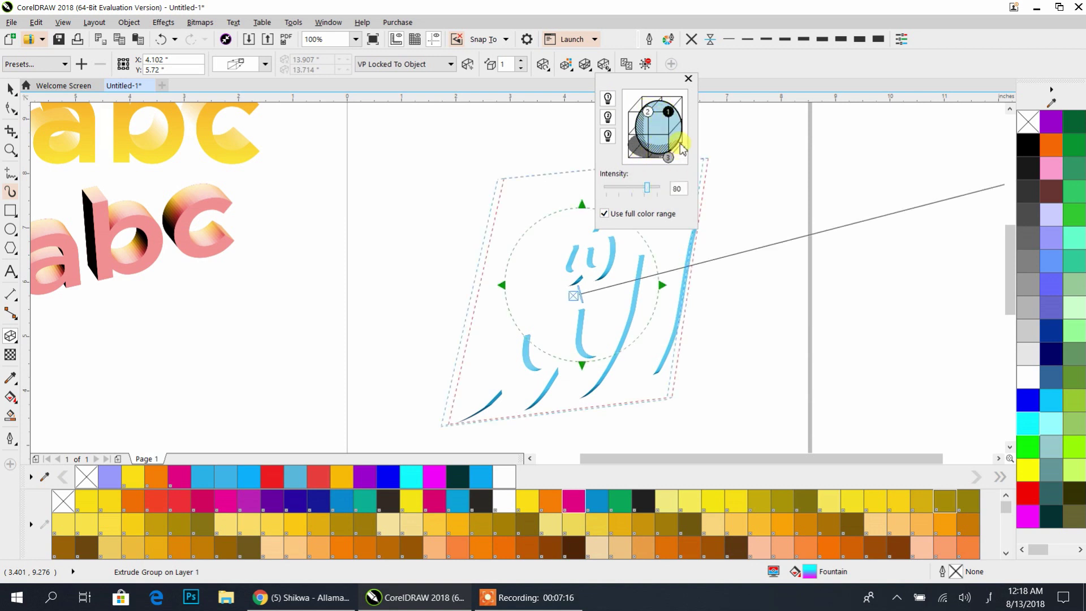
pyautogui.click(668, 158)
pyautogui.click(635, 190)
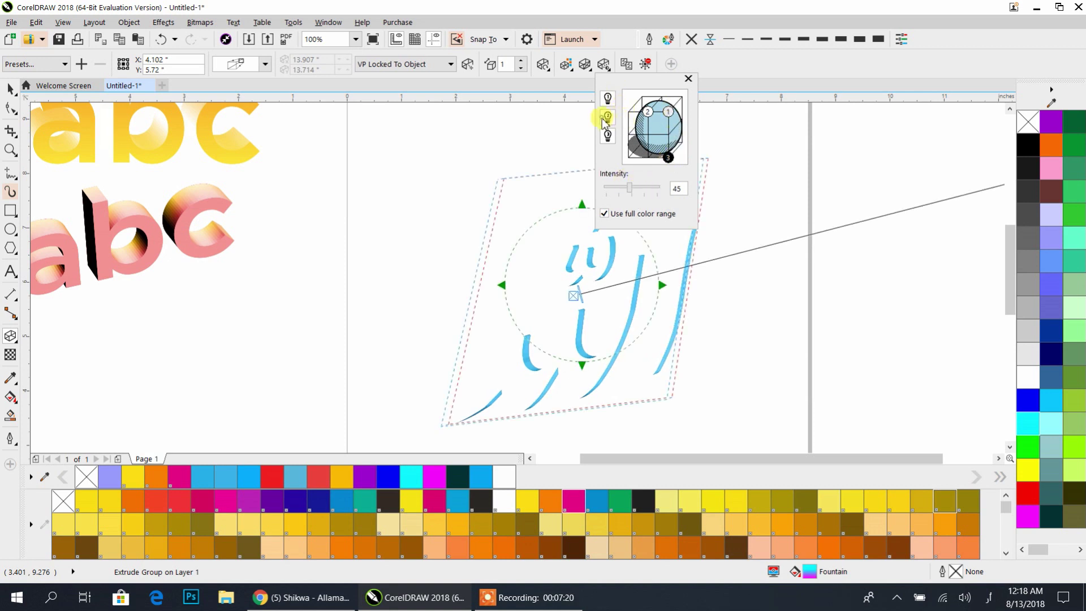
# Turn off all three lights on the extruded "الله" text
pyautogui.click(610, 135)
pyautogui.click(608, 99)
pyautogui.click(555, 359)
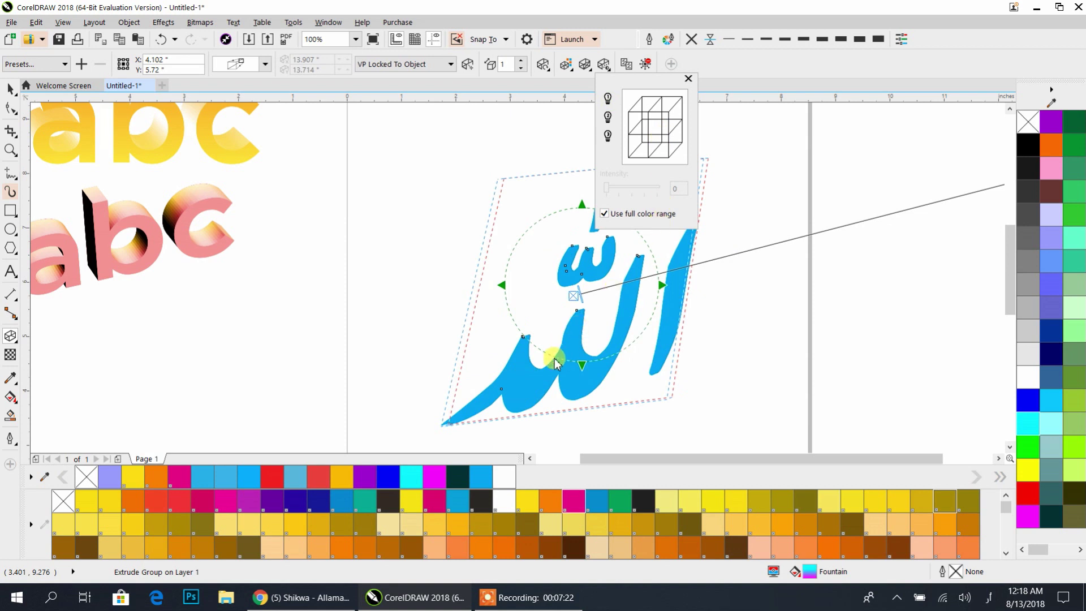
# Test lights 2 and 3 on the extruded "الله" text, leaving only light 1 on with its intensity set to 90
pyautogui.click(608, 117)
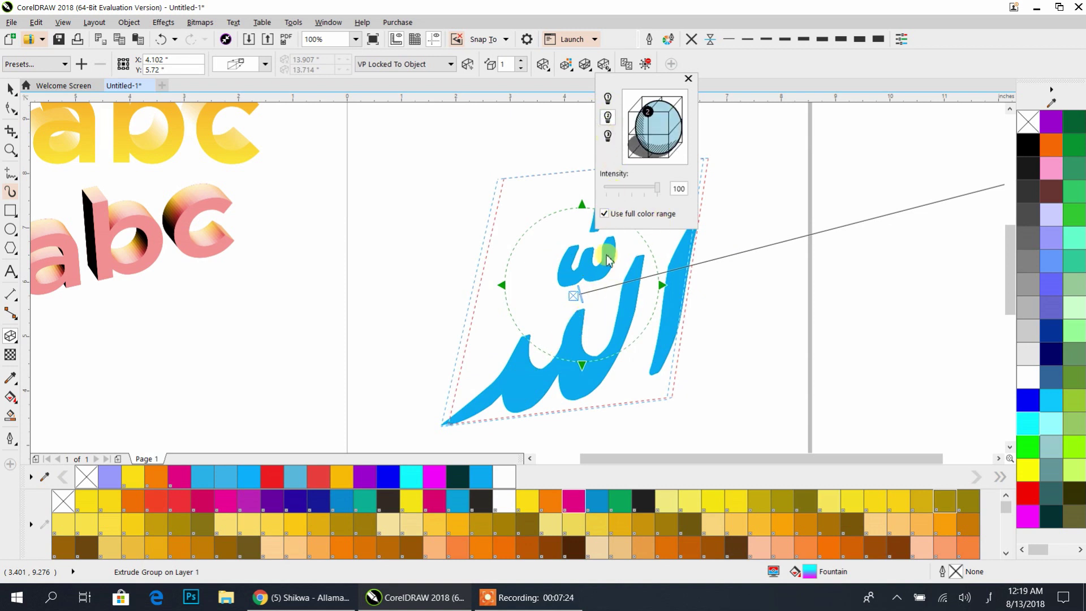
pyautogui.click(608, 117)
pyautogui.click(608, 98)
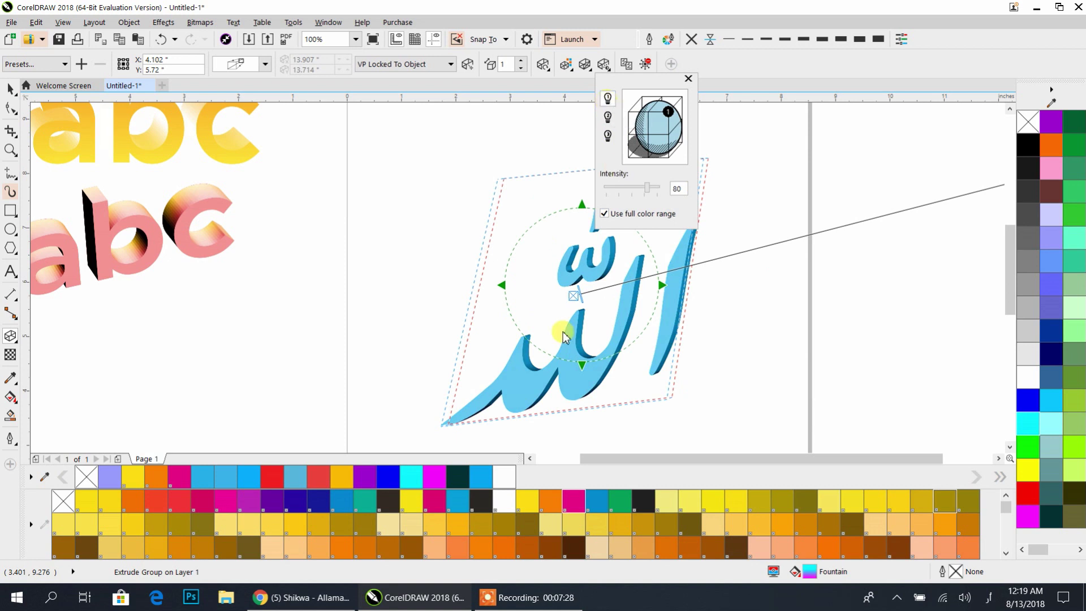
pyautogui.click(609, 138)
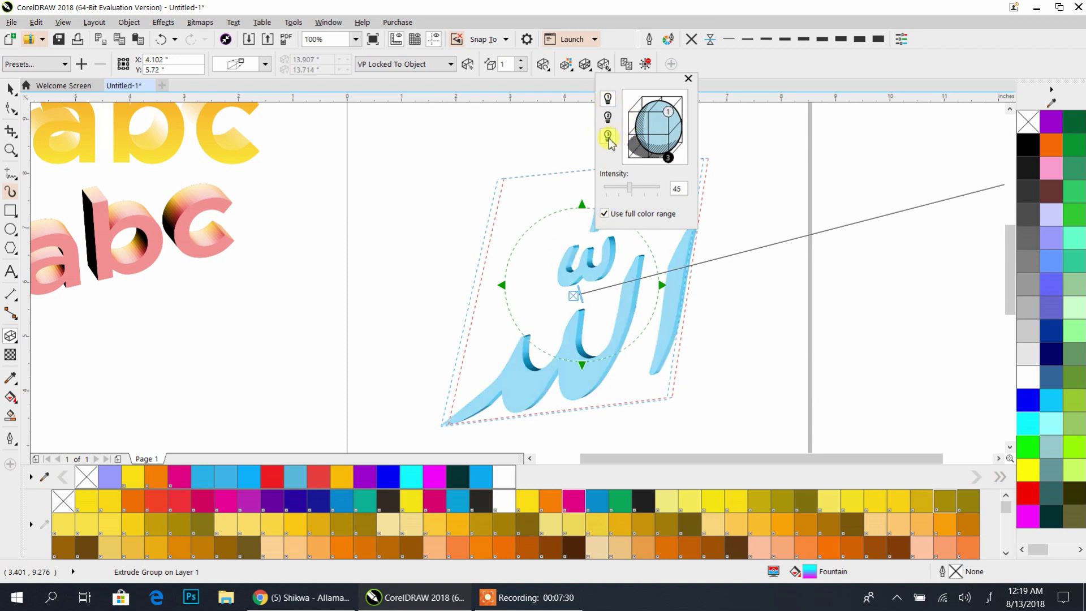
pyautogui.click(606, 143)
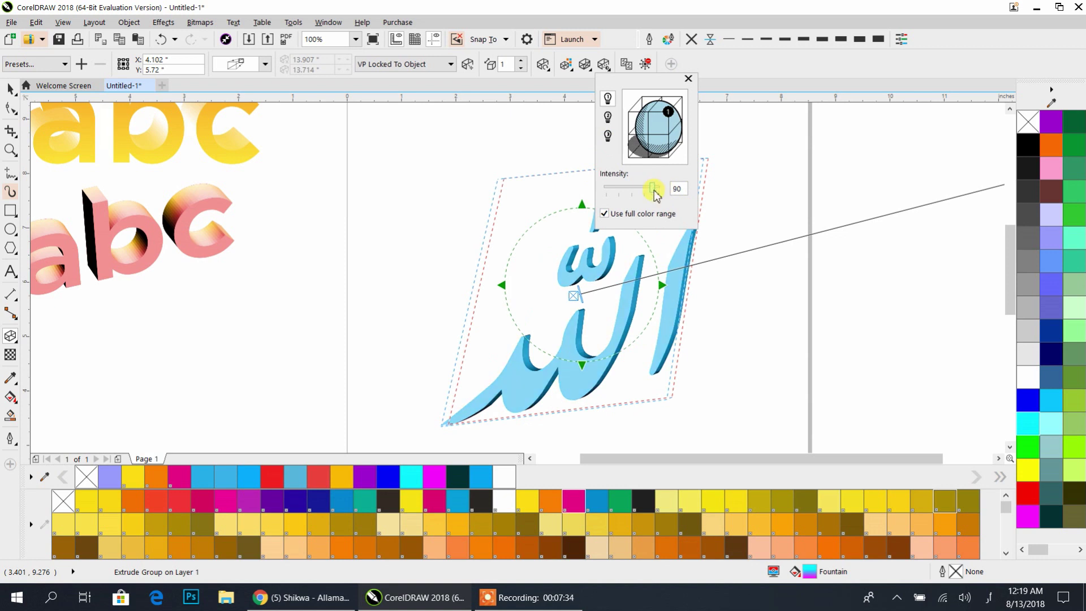
pyautogui.click(688, 79)
# Rotate the extruded "الله" text in 3D to a more upright pose that exposes its sides
pyautogui.moveTo(618, 296); pyautogui.dragTo(587, 332)
pyautogui.scroll(2, 587, 332)
pyautogui.scroll(-2, 582, 322)
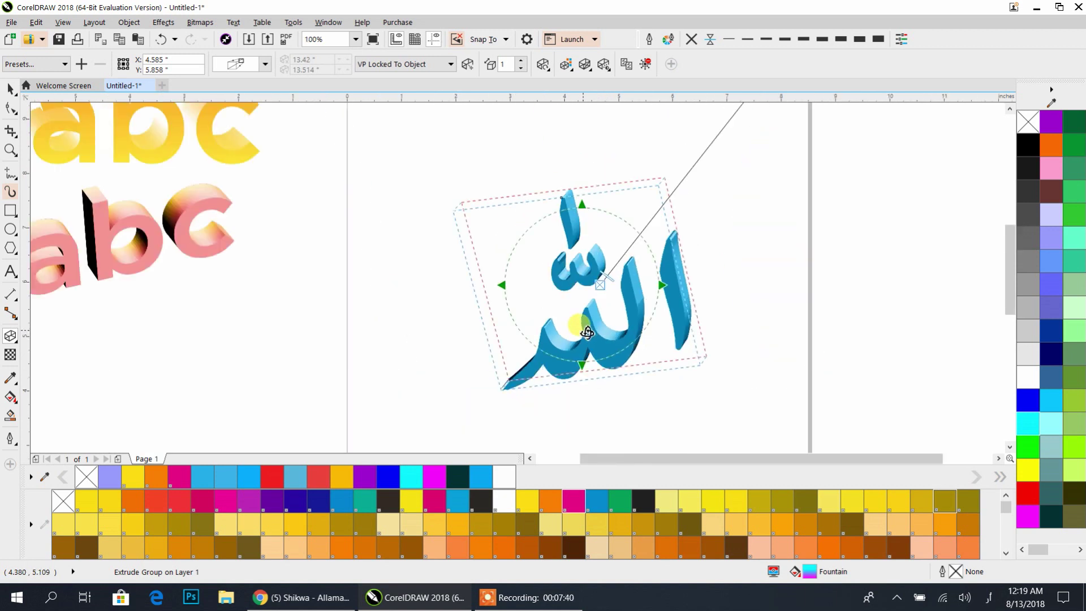
# Switch the extrusion color of the "الله" text to color shading
pyautogui.click(603, 65)
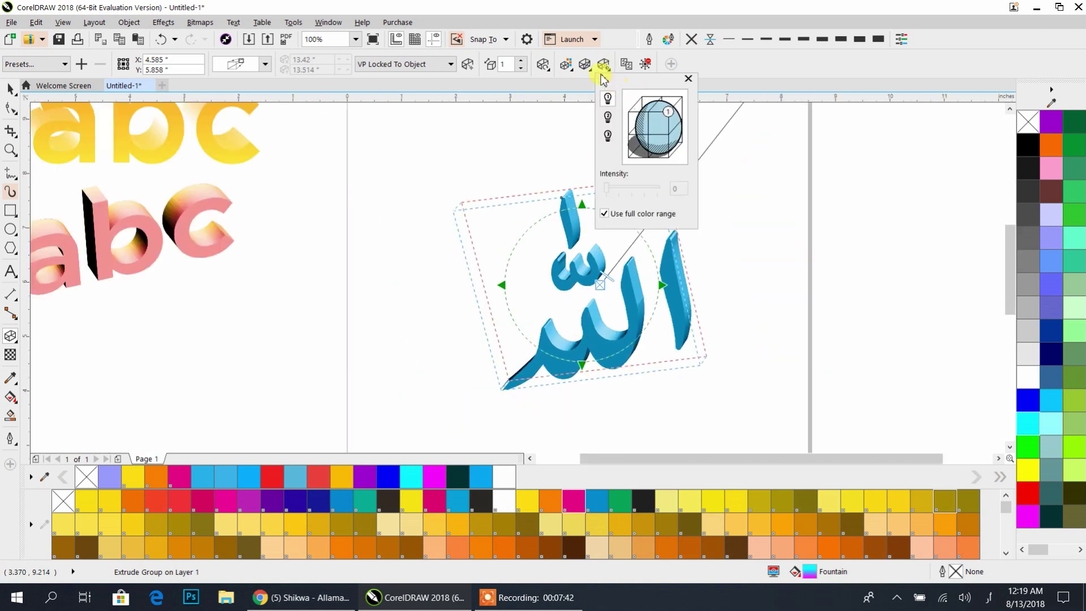
pyautogui.click(586, 64)
pyautogui.click(588, 66)
pyautogui.click(572, 70)
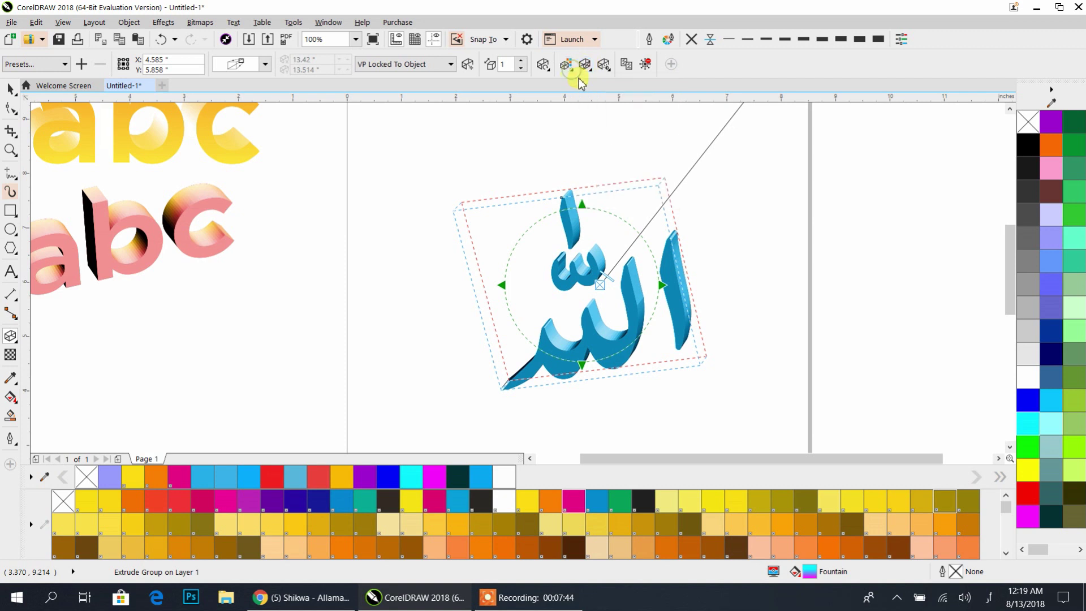
pyautogui.click(571, 69)
pyautogui.click(629, 133)
pyautogui.click(612, 109)
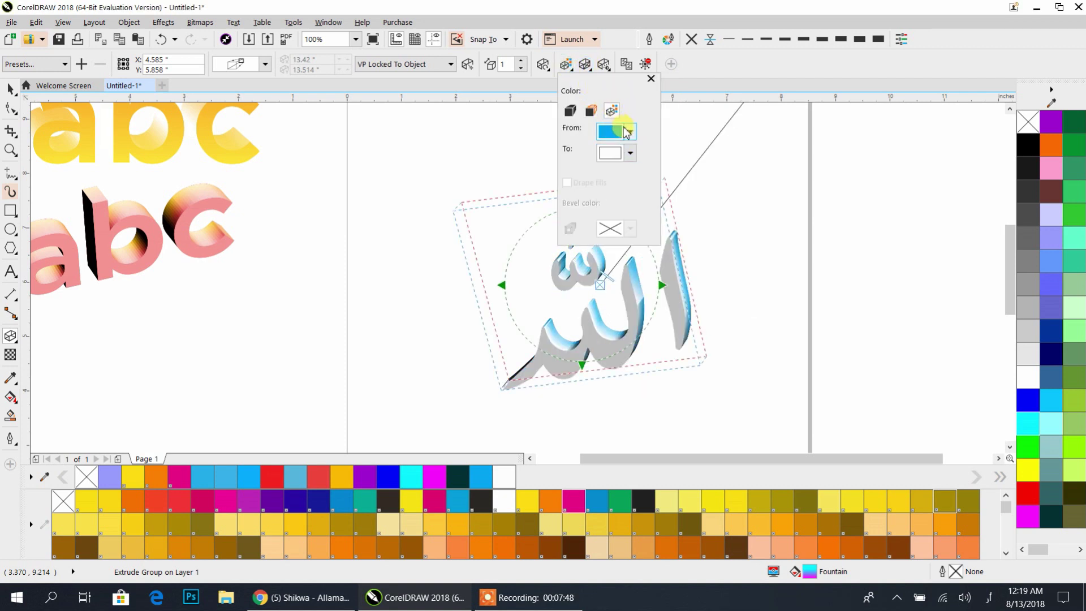
pyautogui.click(626, 132)
pyautogui.click(628, 132)
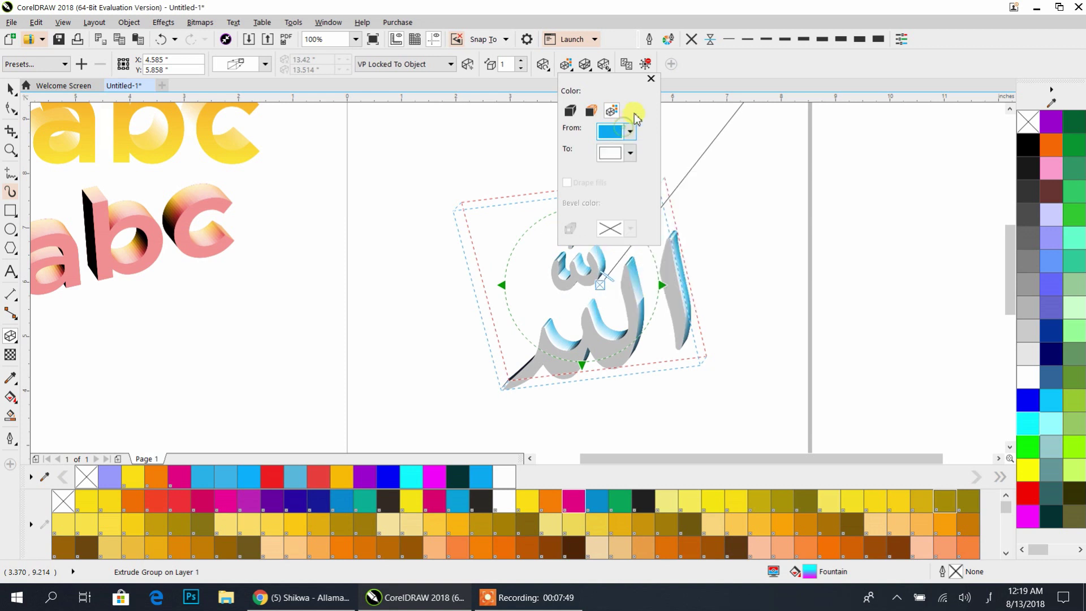
# Set the To color of the extrusion shading to magenta #FF00FF, using the RGB model and sampling the palette swatch
pyautogui.click(630, 153)
pyautogui.click(672, 188)
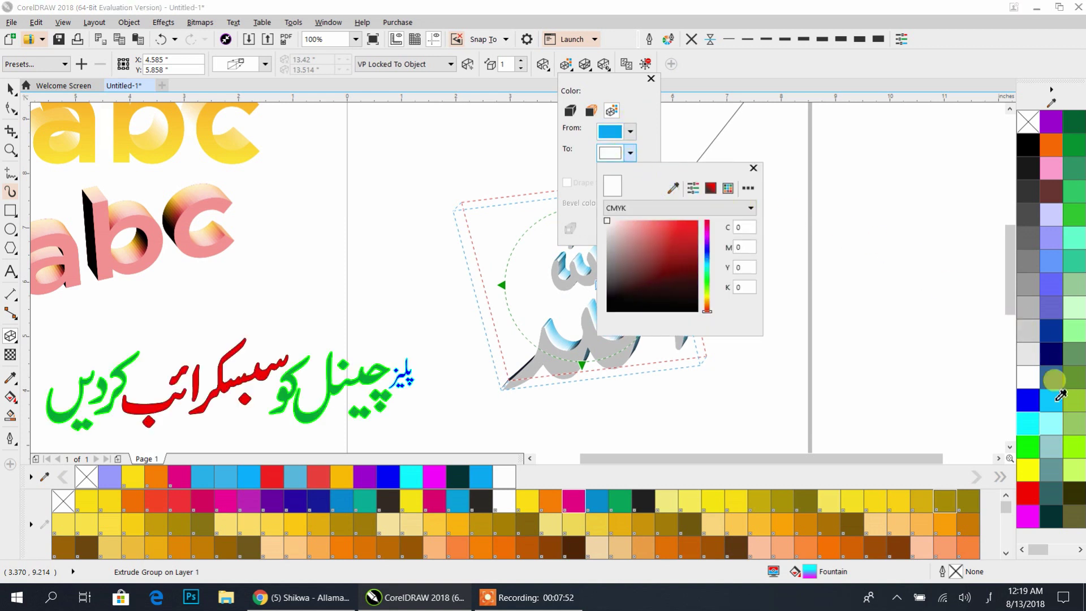
pyautogui.click(1032, 519)
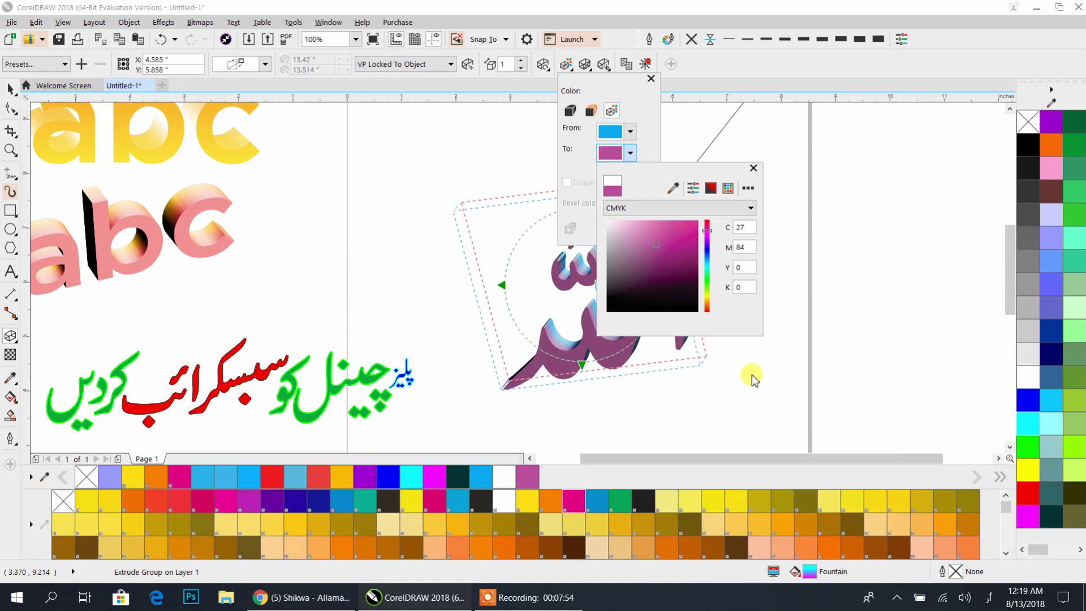
pyautogui.click(674, 208)
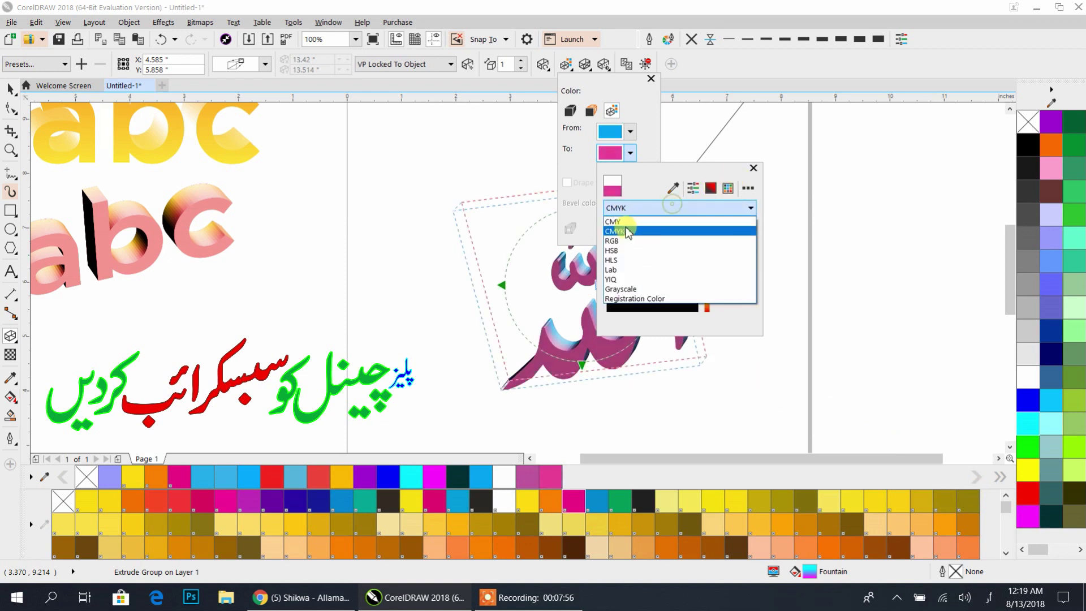
pyautogui.click(619, 236)
pyautogui.click(680, 241)
pyautogui.moveTo(679, 241); pyautogui.dragTo(711, 206)
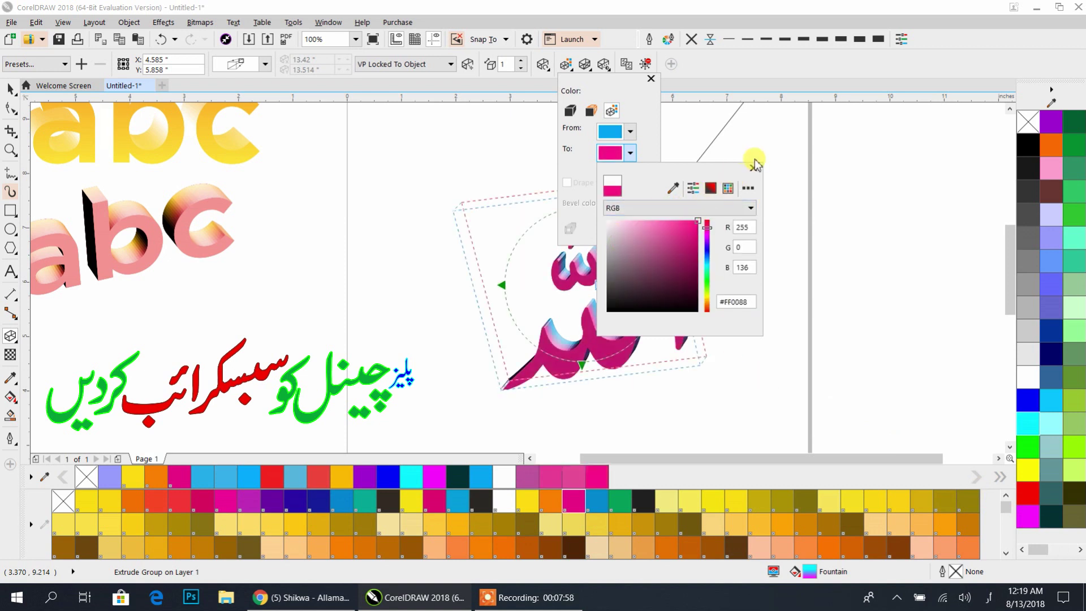
pyautogui.moveTo(708, 235); pyautogui.dragTo(707, 231)
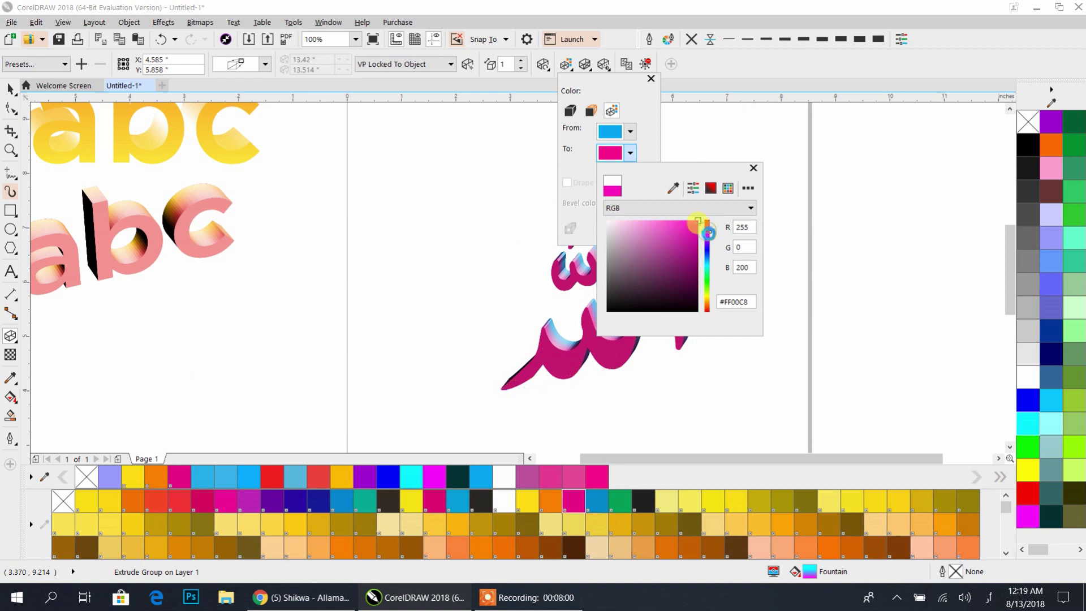
pyautogui.click(674, 188)
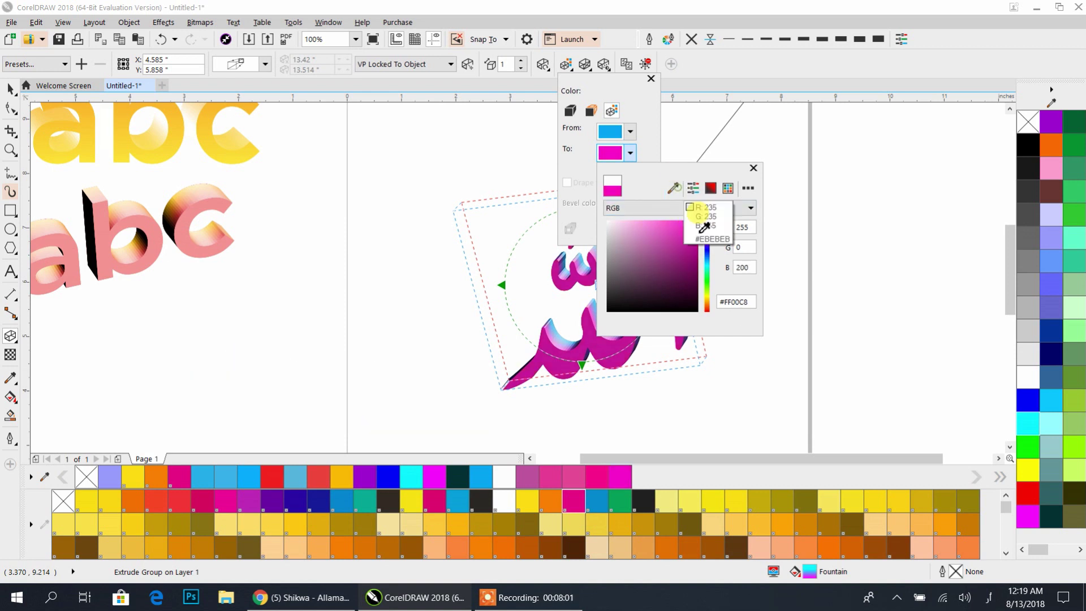
pyautogui.click(1030, 515)
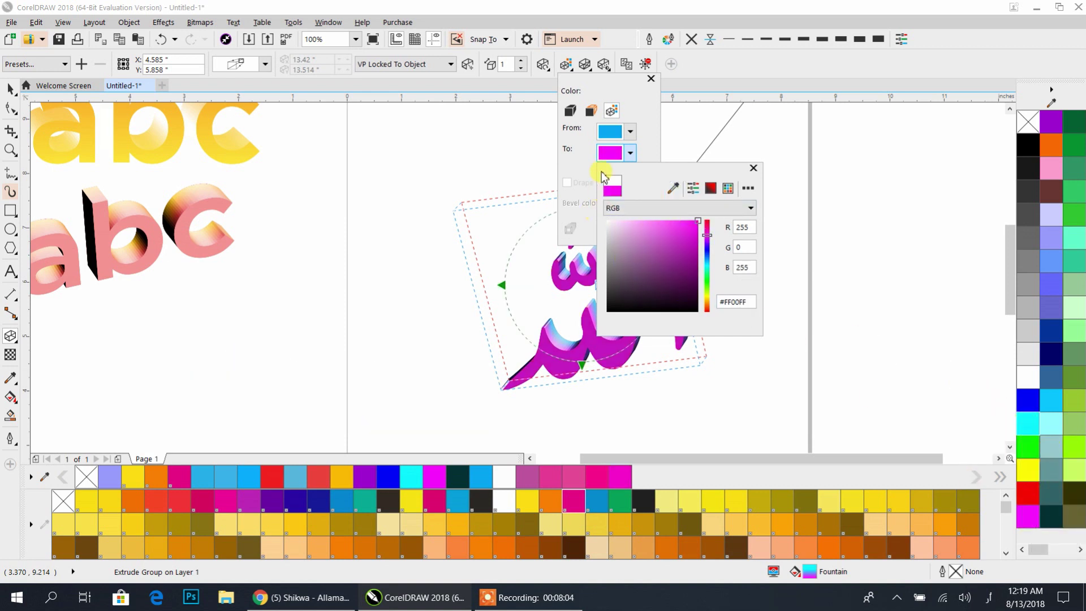
# Set the From color of the extrusion shading to cyan #00FFFF, sampled from the palette in the RGB model
pyautogui.click(630, 132)
pyautogui.click(629, 132)
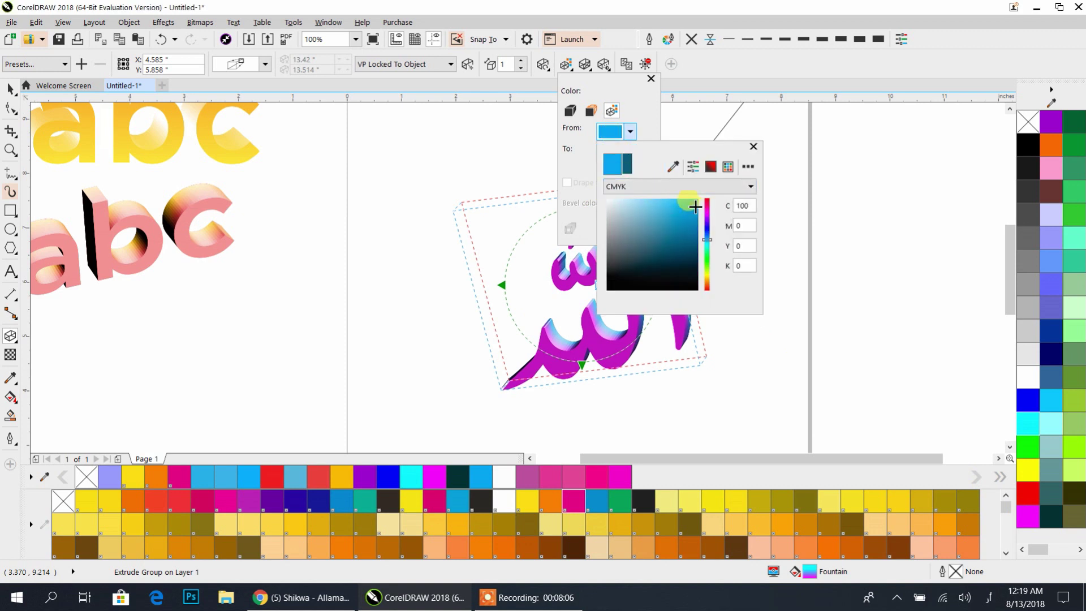
pyautogui.click(657, 186)
pyautogui.click(614, 221)
pyautogui.click(674, 167)
pyautogui.click(1027, 423)
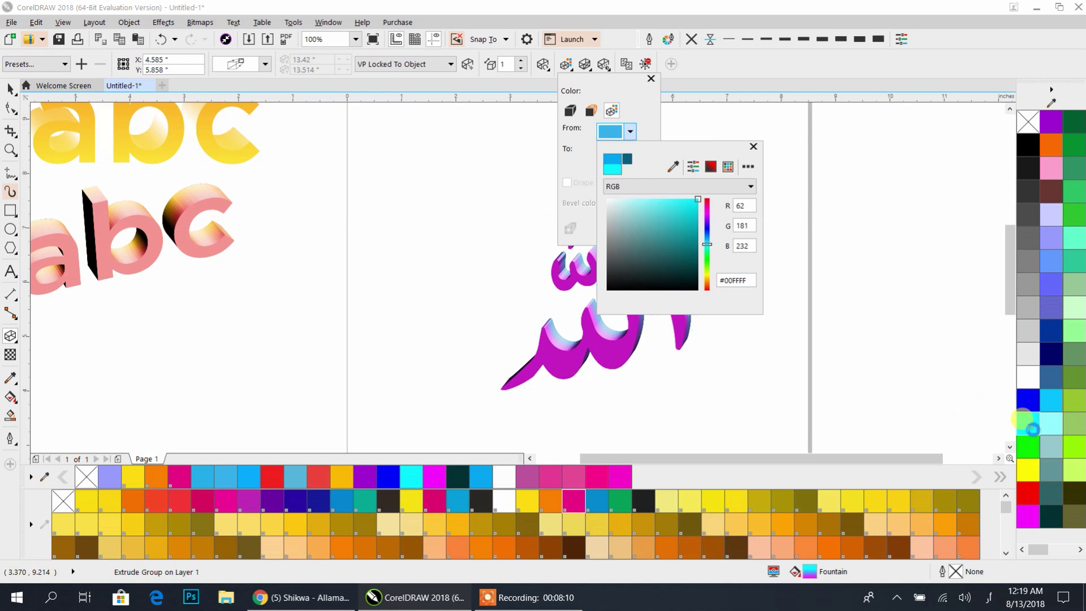
pyautogui.click(754, 147)
pyautogui.click(650, 79)
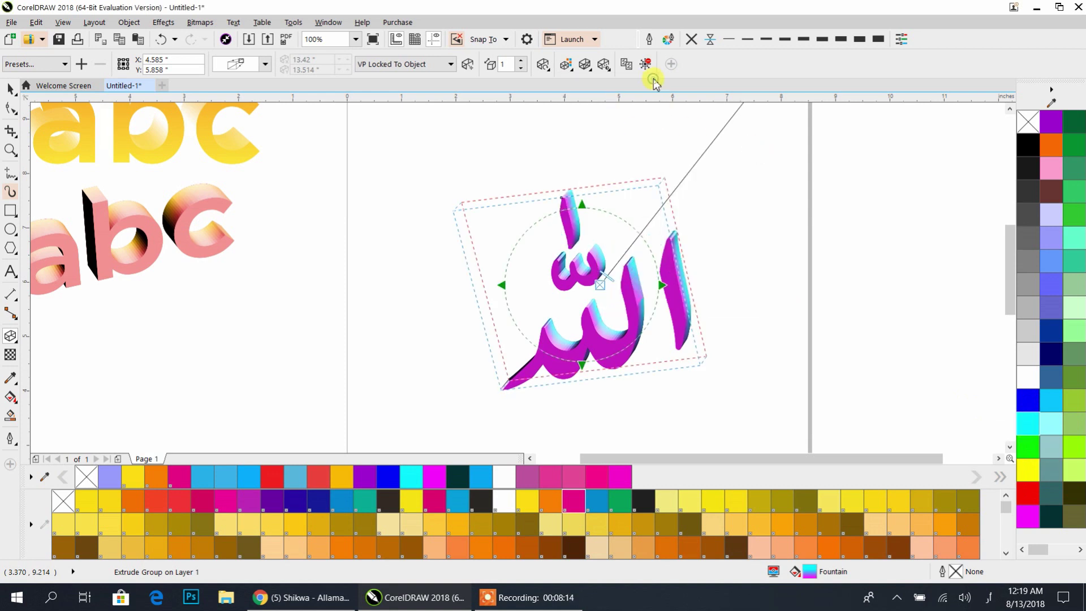
# Rotate the shaded "الله" text further in 3D and set its extrusion depth to 2
pyautogui.moveTo(643, 279); pyautogui.dragTo(641, 294)
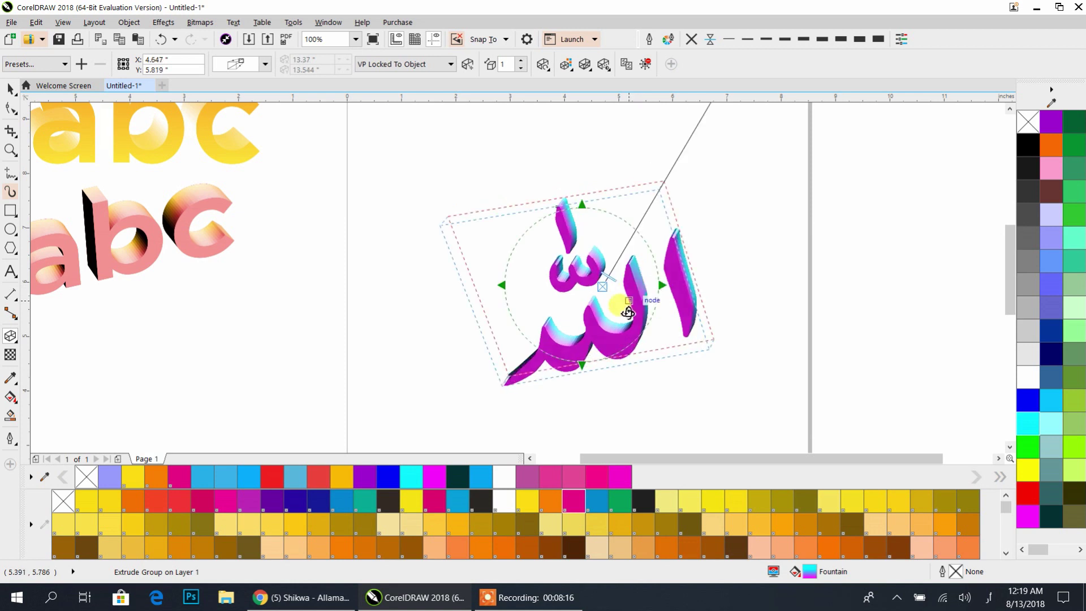
pyautogui.scroll(1, 625, 318)
pyautogui.scroll(-1, 625, 310)
pyautogui.moveTo(626, 310); pyautogui.dragTo(548, 366)
pyautogui.moveTo(657, 245); pyautogui.dragTo(604, 277)
pyautogui.scroll(2, 609, 259)
pyautogui.scroll(-2, 604, 276)
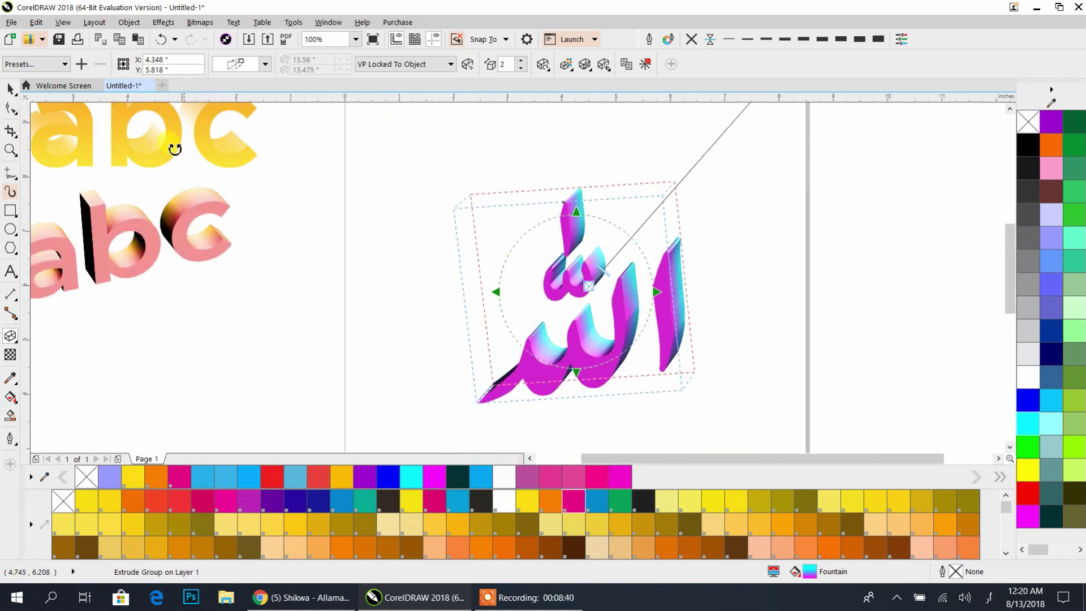
# Move the extruded "الله" text off the page to below the two "abc" samples and deselect it
pyautogui.click(10, 89)
pyautogui.click(311, 233)
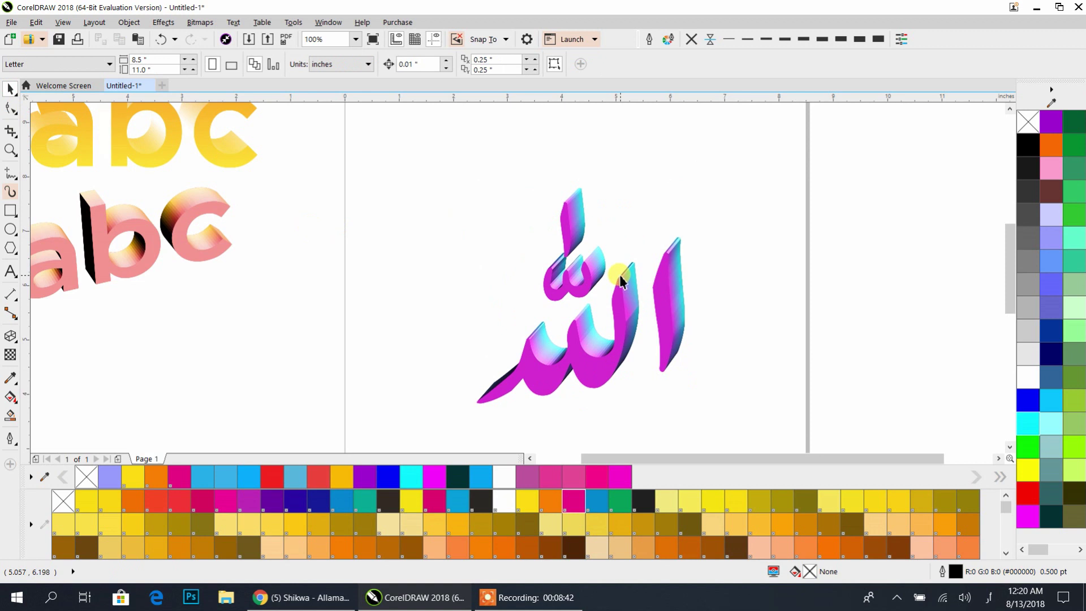
pyautogui.scroll(-2, 622, 305)
pyautogui.moveTo(583, 334); pyautogui.dragTo(386, 384)
pyautogui.click(239, 284)
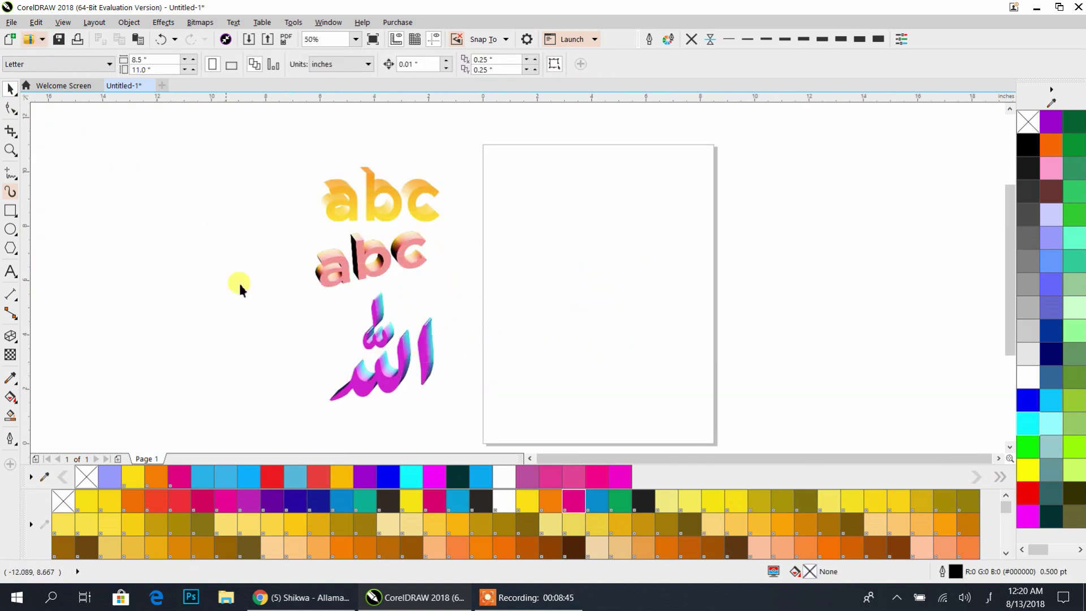
# Add the artistic text "ایم ایس بی" and center it on the page
pyautogui.click(10, 274)
pyautogui.click(637, 276)
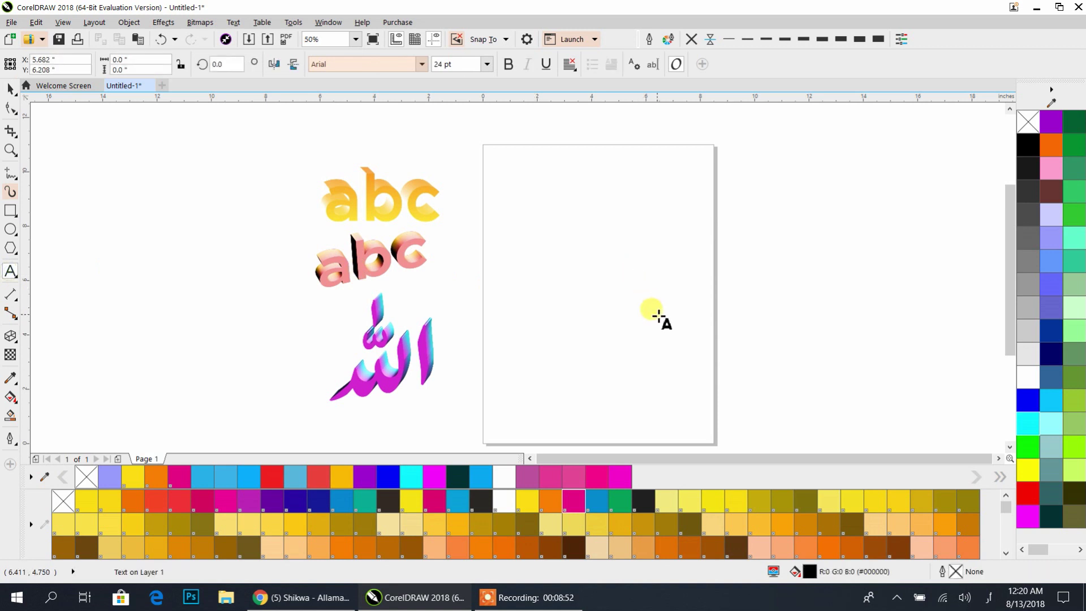
pyautogui.write('بی')
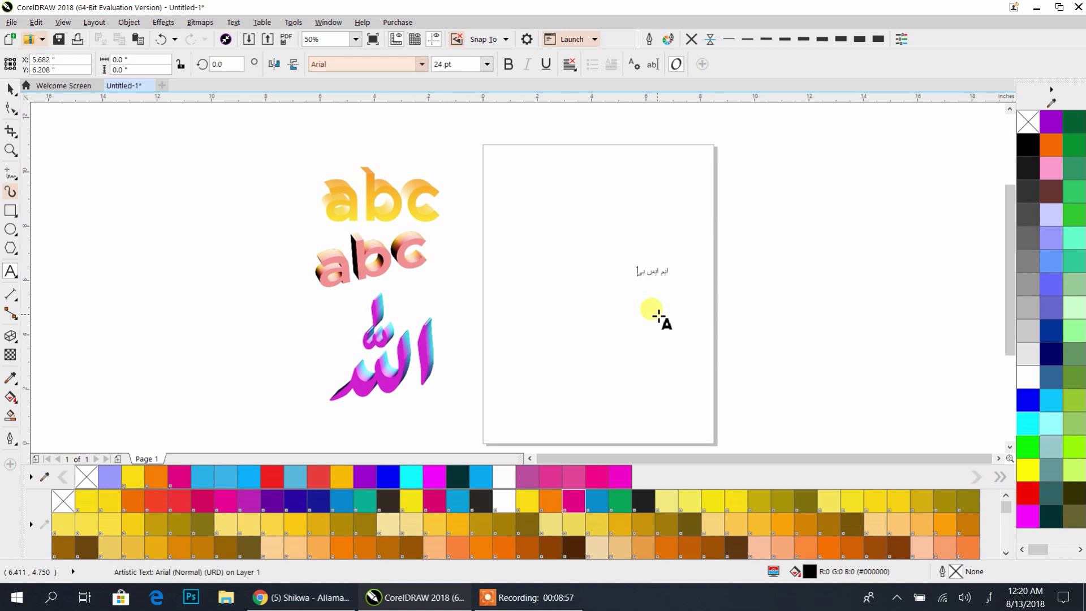
pyautogui.press('Escape')
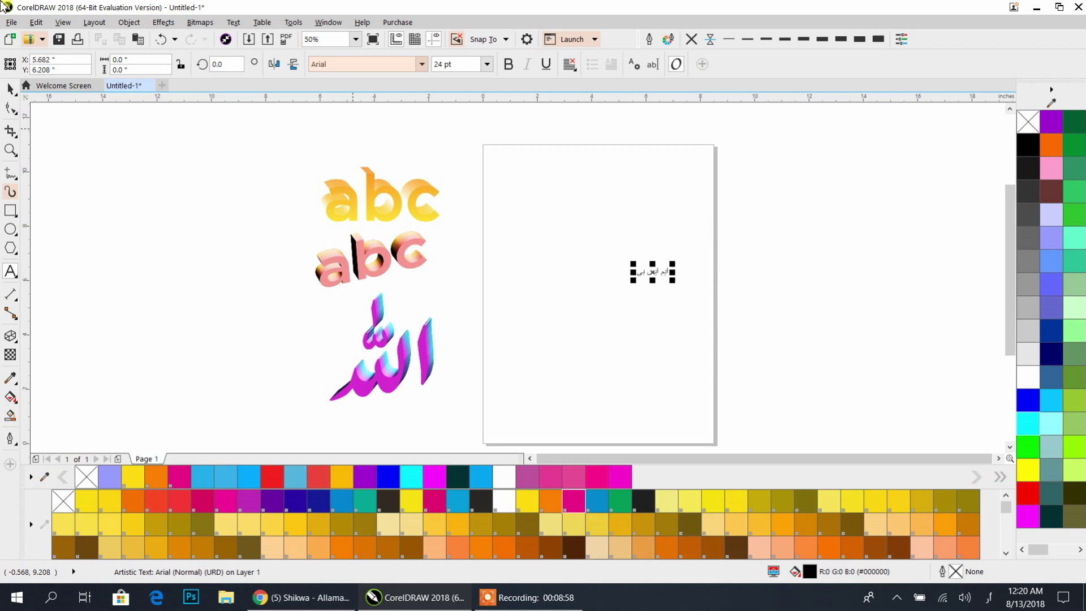
pyautogui.click(10, 89)
pyautogui.press('p')
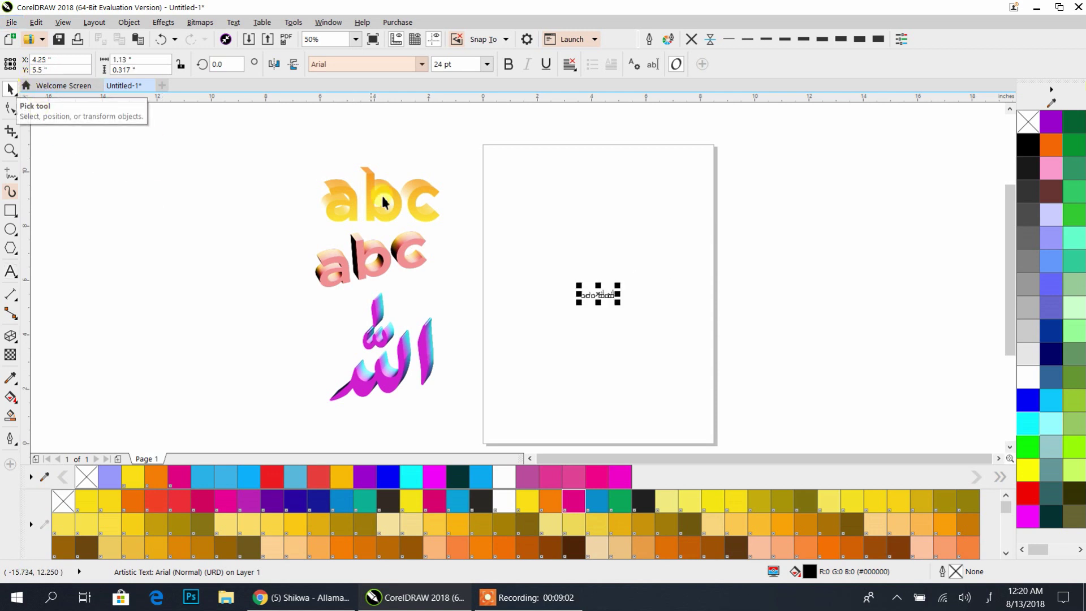
# Enlarge the "ایم ایس بی" text to about 95 pt and change its font to Alvi Nastaleeq
pyautogui.scroll(4, 575, 293)
pyautogui.moveTo(627, 263); pyautogui.dragTo(813, 403)
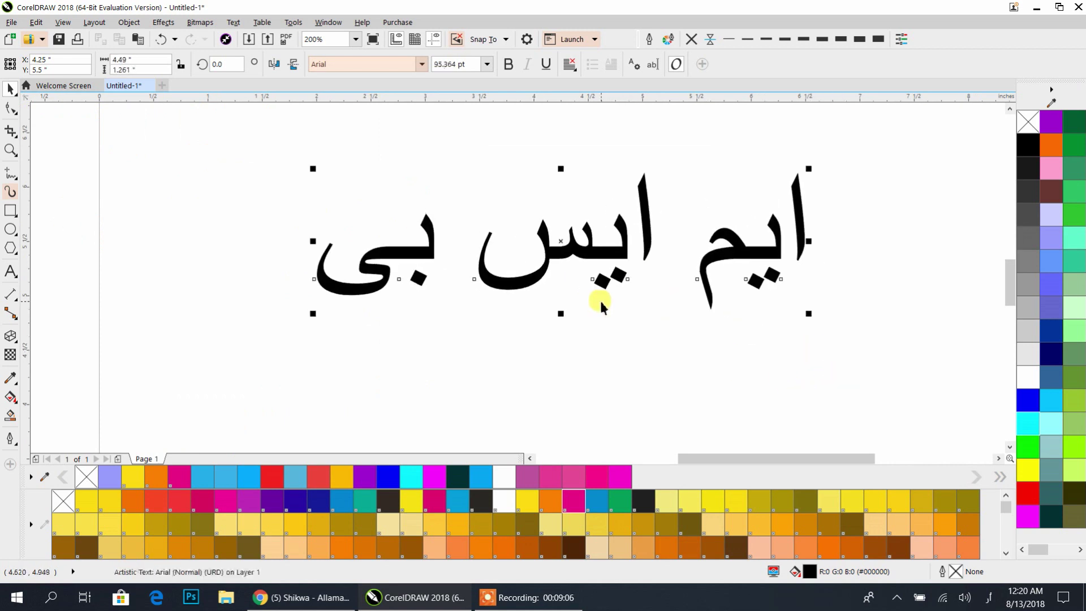
pyautogui.scroll(-2, 601, 305)
pyautogui.click(422, 64)
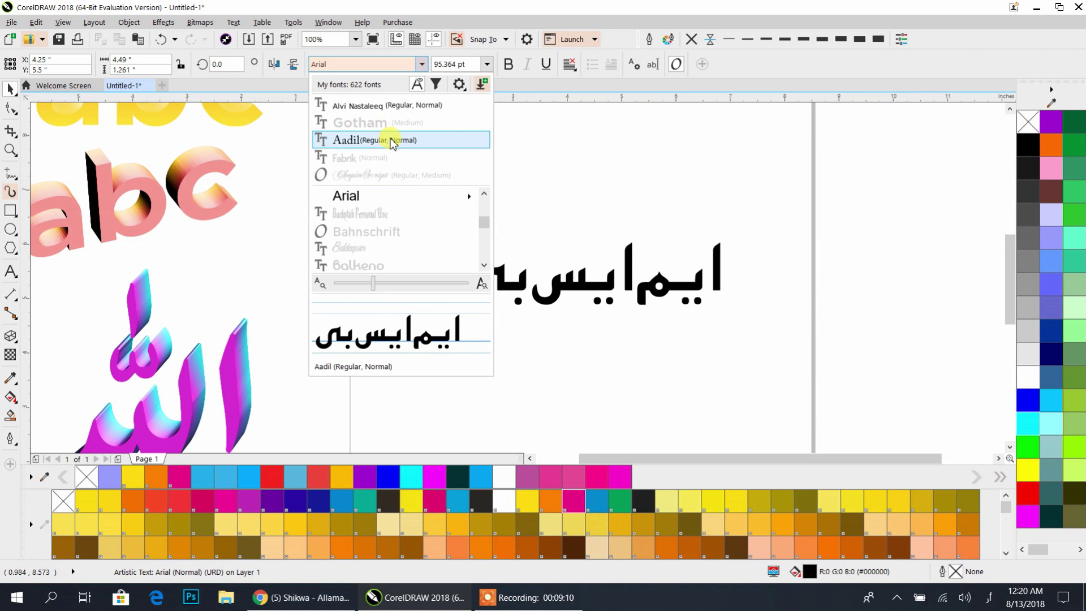
pyautogui.click(396, 103)
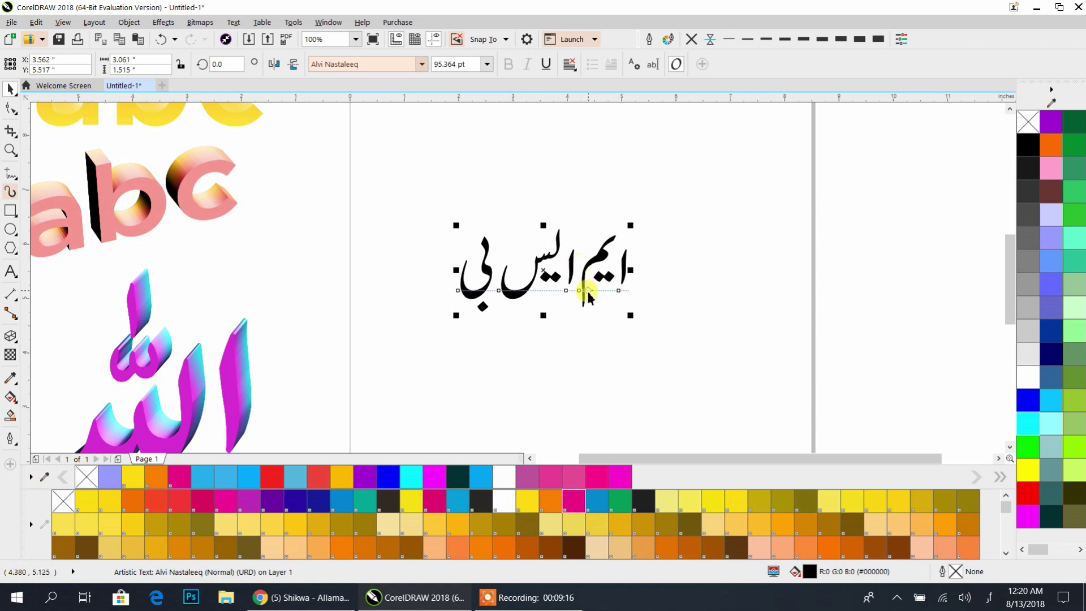
# Convert the "ایم ایس بی" text to curves and break it apart into separate letter shapes
pyautogui.hotkey('ctrl', 'q')
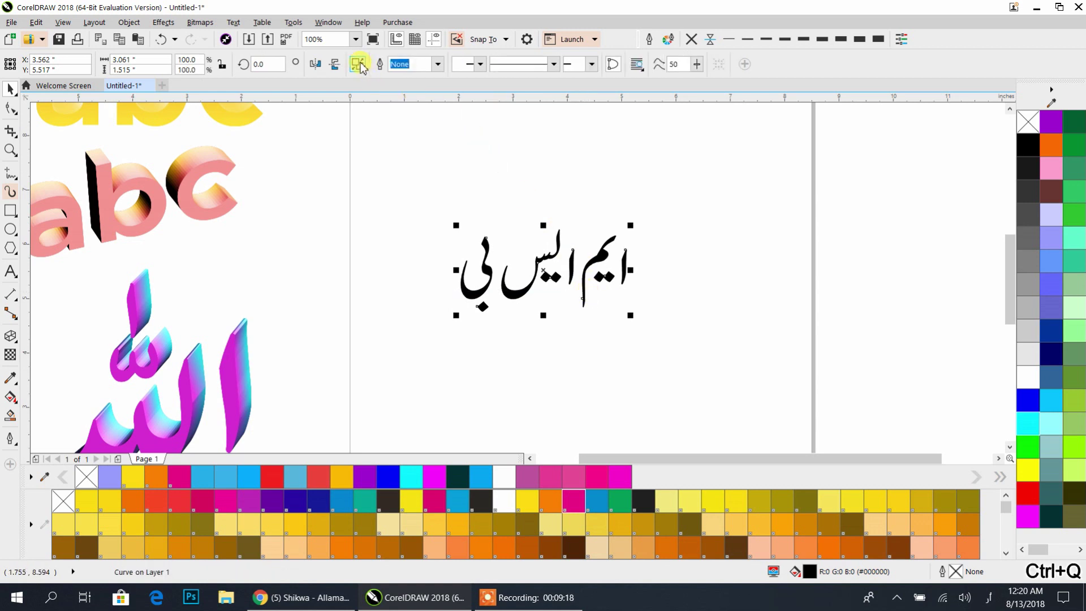
pyautogui.click(412, 198)
pyautogui.scroll(1, 533, 259)
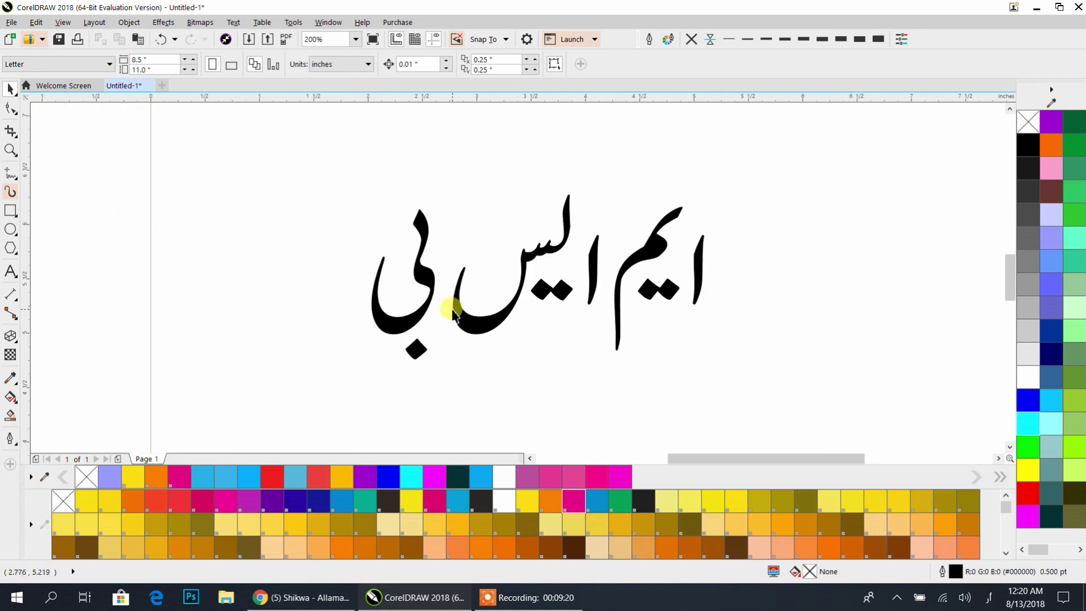
# Nest the "بی" letterform inside the bowl of the "س" and place its diamond dot beneath it, overlapping the bowl
pyautogui.click(425, 311)
pyautogui.moveTo(399, 325); pyautogui.dragTo(487, 308)
pyautogui.moveTo(528, 180); pyautogui.dragTo(516, 273)
pyautogui.click(551, 359)
pyautogui.moveTo(425, 350); pyautogui.dragTo(497, 320)
# Trim the "س" shape with the overlapping diamond dot
pyautogui.scroll(2, 503, 318)
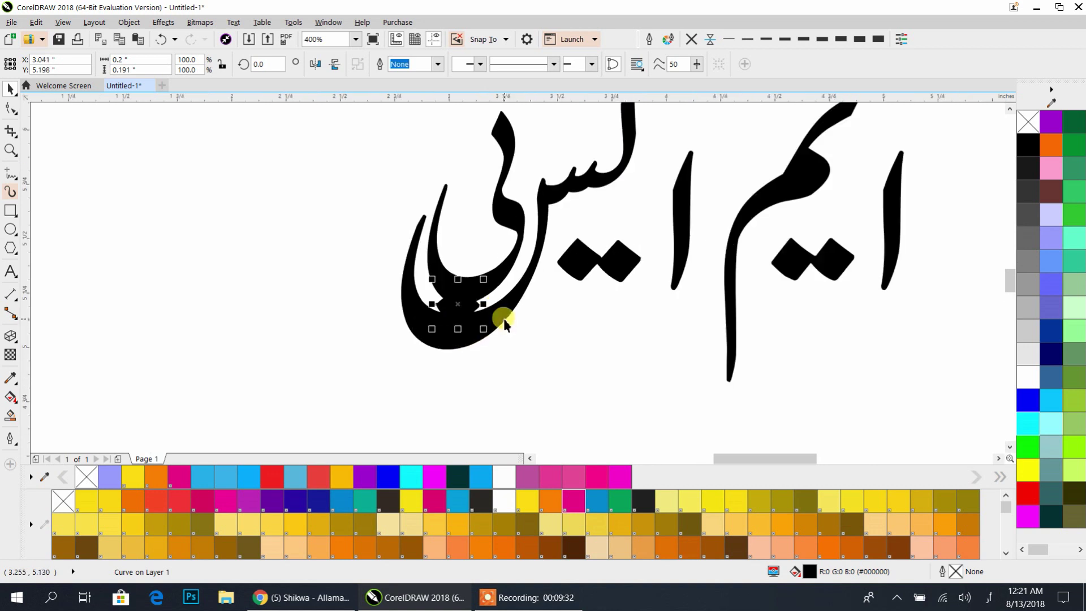
pyautogui.keyDown('shift'); pyautogui.click(498, 320); pyautogui.keyUp('shift')
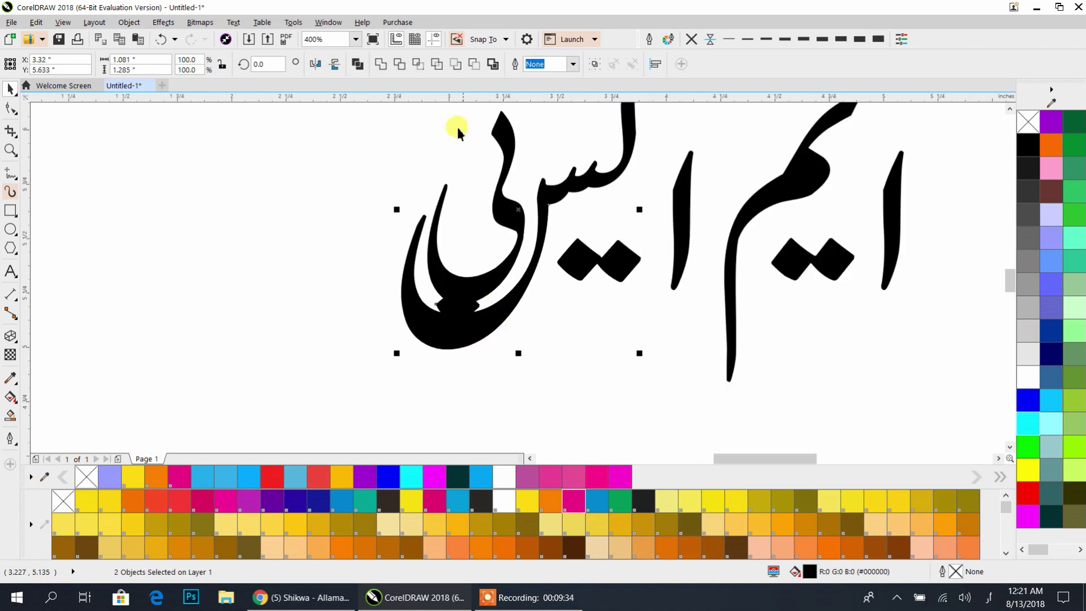
pyautogui.click(400, 64)
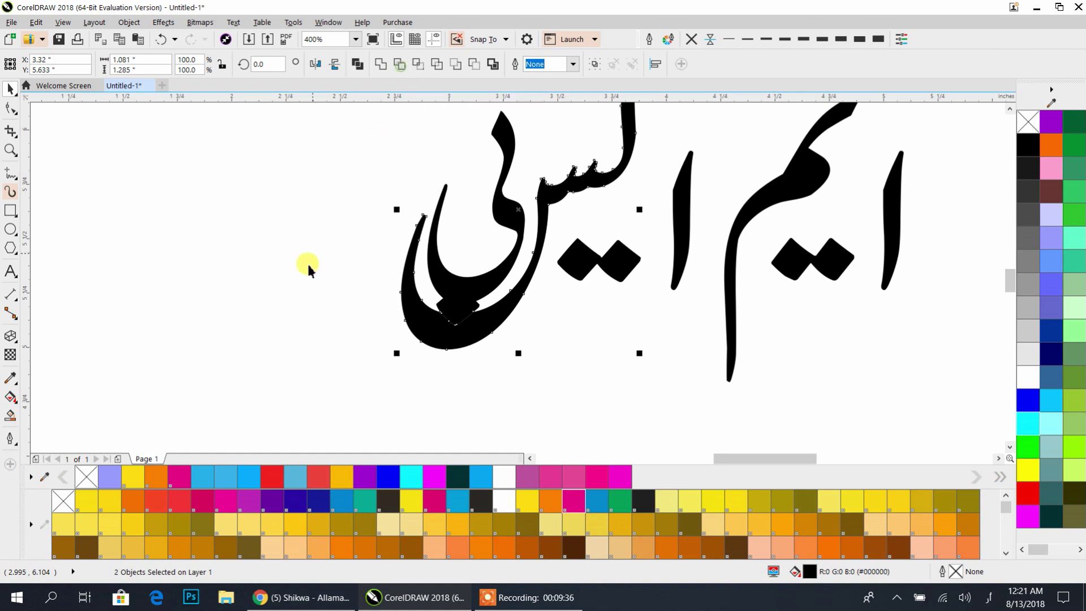
# Shrink the diamond dot beneath the "بی" to about 90% of its size, keeping its center in place
pyautogui.click(305, 269)
pyautogui.click(470, 307)
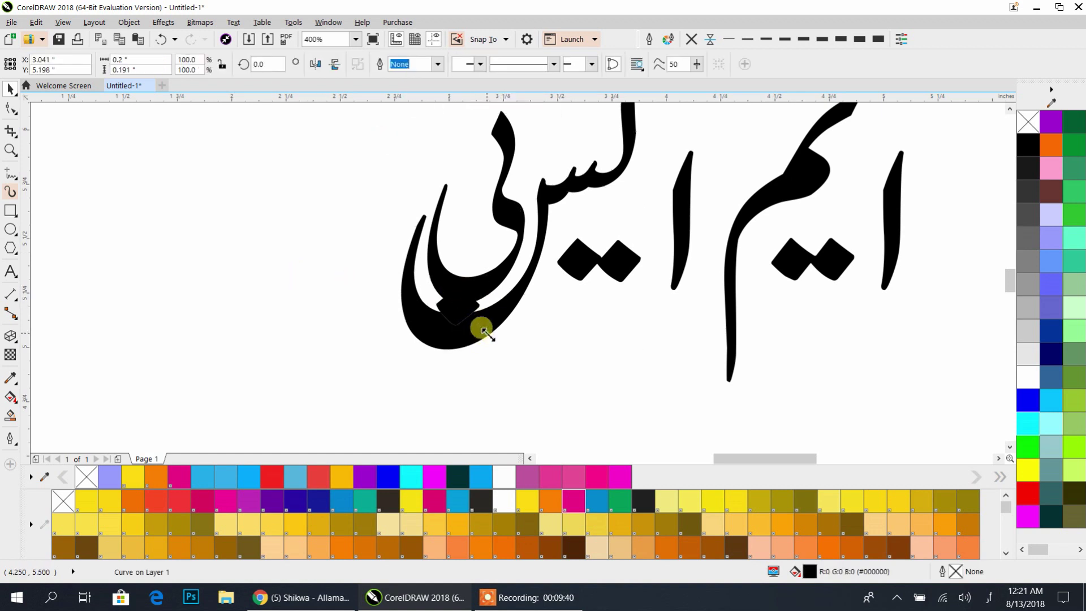
pyautogui.moveTo(483, 329); pyautogui.dragTo(482, 329)
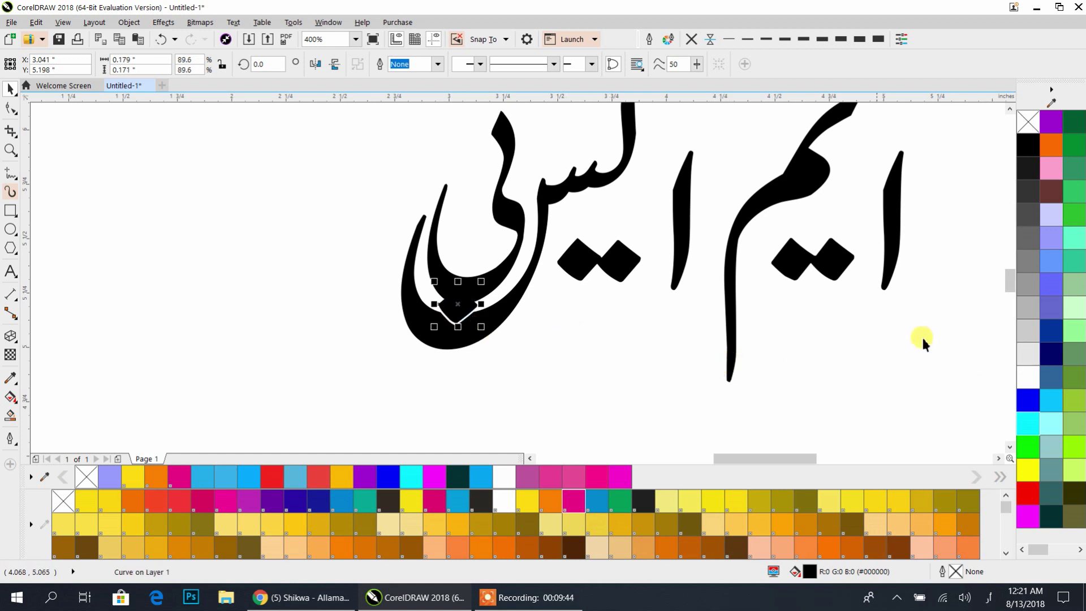
# Give the diamond dot a 2 pt white outline with rounded corners and round line caps, scaled with the object
pyautogui.rightClick(1023, 373)
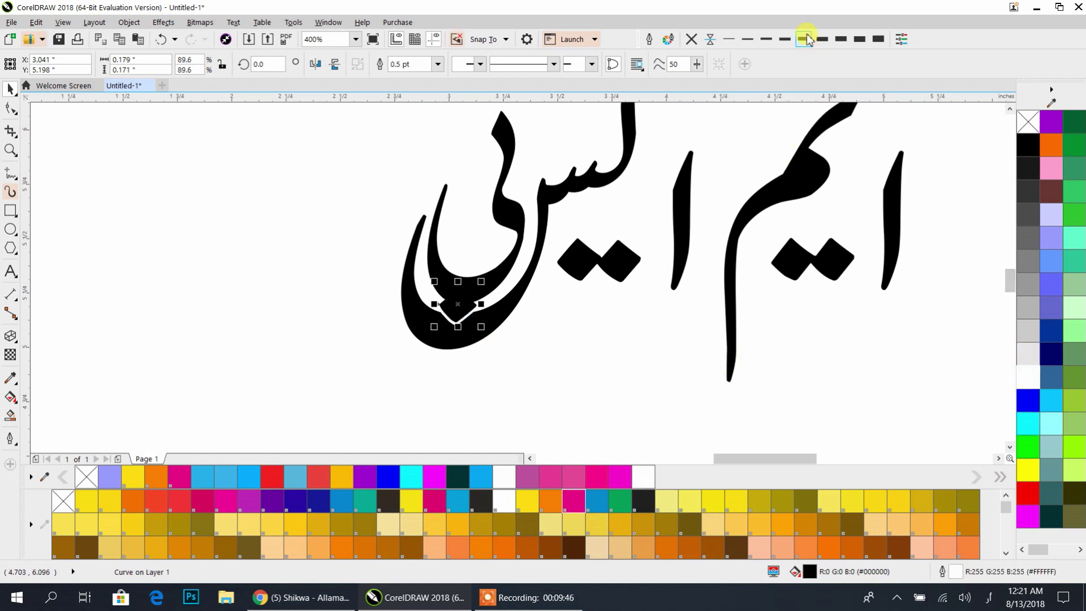
pyautogui.click(637, 64)
pyautogui.click(503, 301)
pyautogui.click(503, 345)
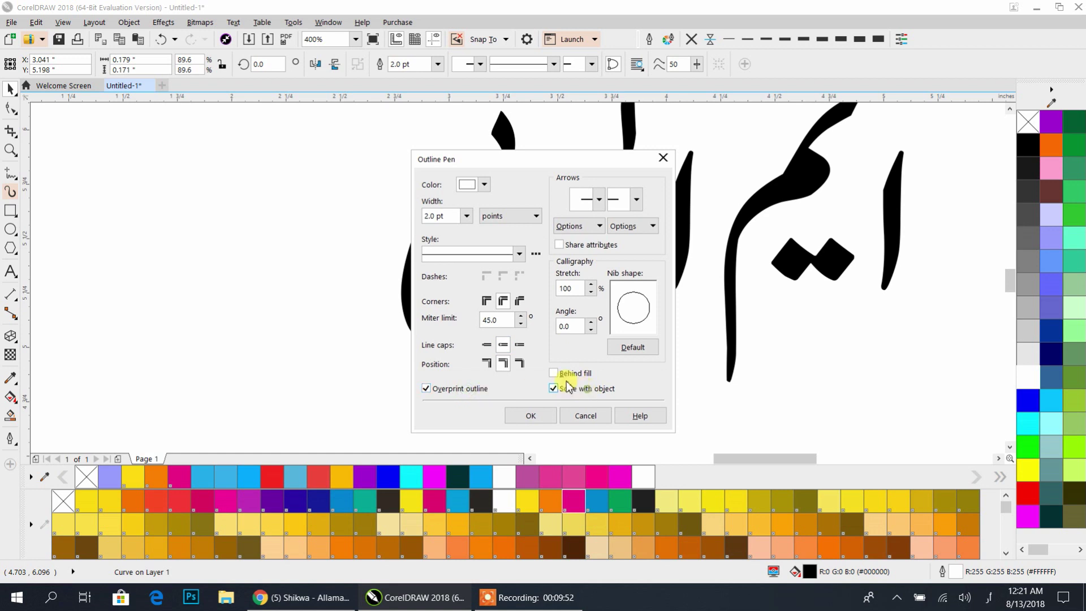
pyautogui.click(546, 417)
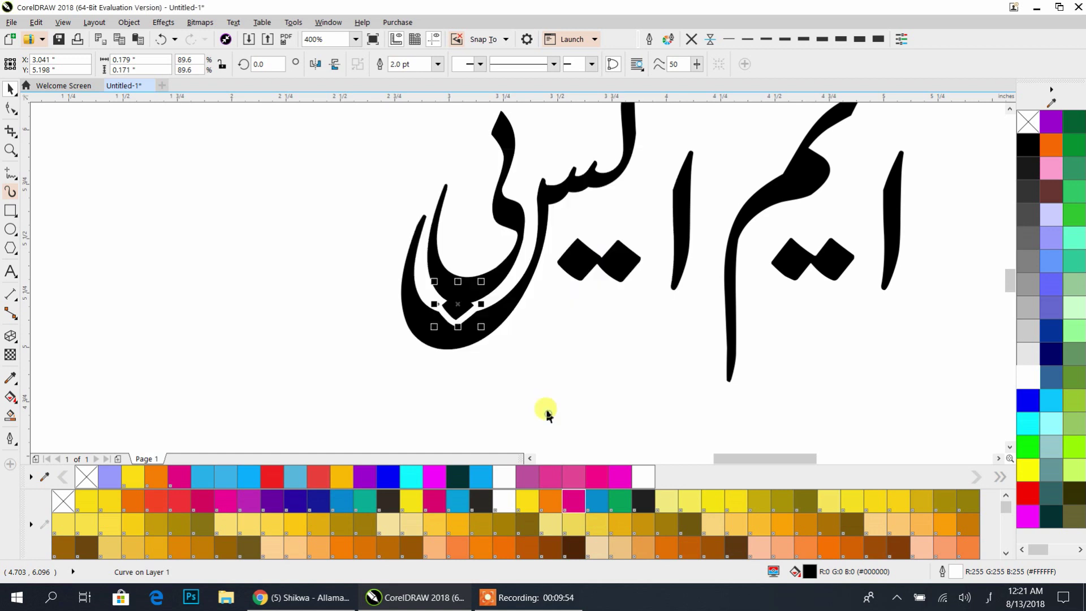
# Bring the white-outlined diamond dot to the front of the layer, above the "بی" and "س" shapes
pyautogui.press('Escape')
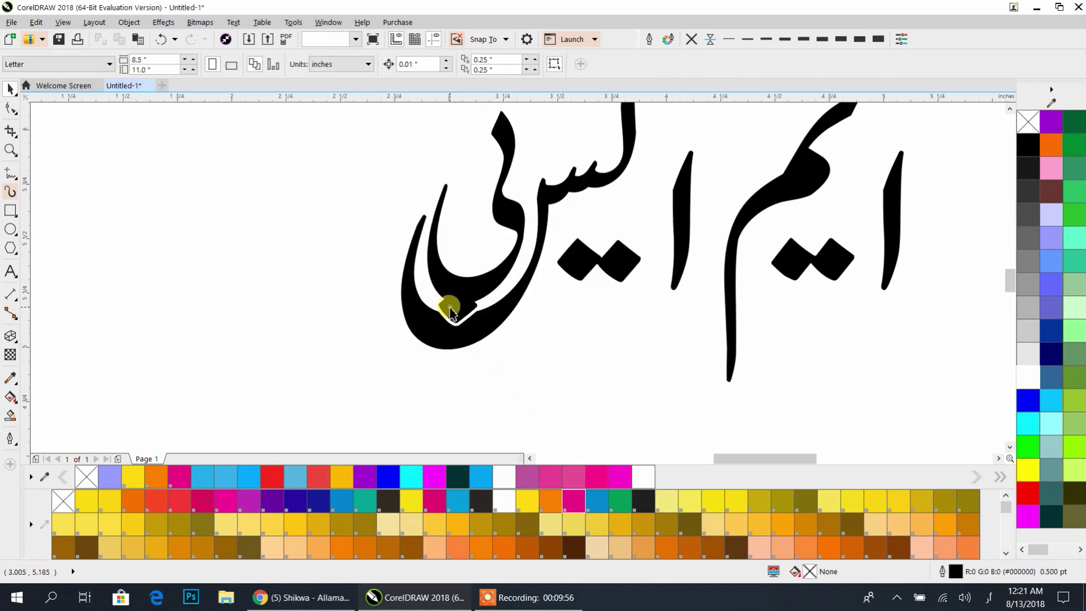
pyautogui.click(449, 305)
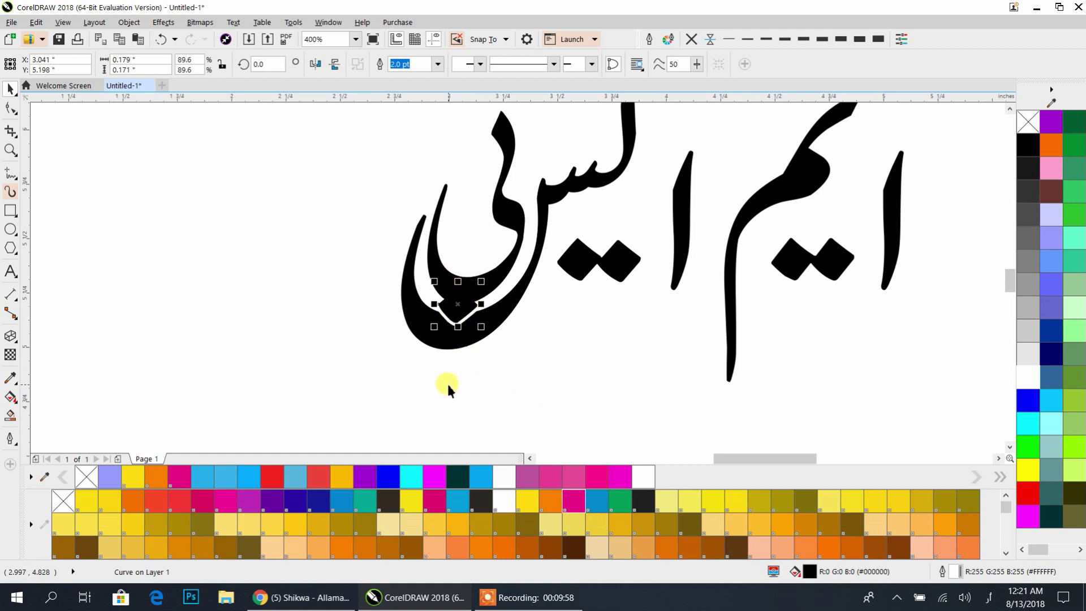
pyautogui.hotkey('shift', 'pageup')
pyautogui.click(523, 386)
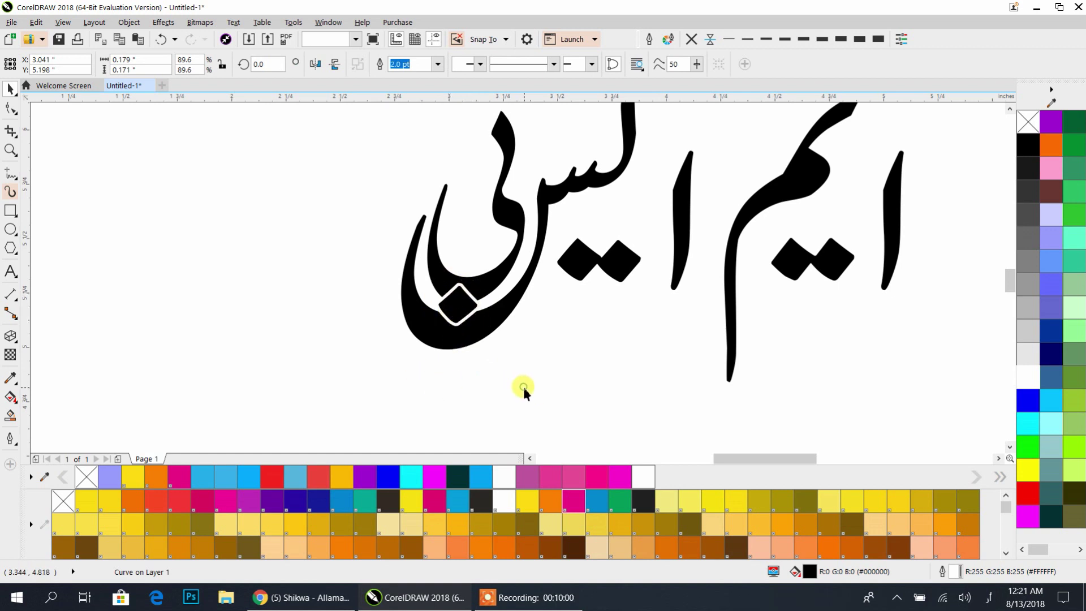
# Move the middle alif above the "س" and set the "یم" shape beside it with its double dots tucked underneath
pyautogui.scroll(1, 589, 290)
pyautogui.moveTo(590, 290); pyautogui.dragTo(525, 361)
pyautogui.scroll(-1, 650, 295)
pyautogui.moveTo(650, 295)
pyautogui.mouseDown()
pyautogui.moveTo(503, 387)
pyautogui.moveTo(524, 274)
pyautogui.moveTo(513, 263)
pyautogui.moveTo(514, 300)
pyautogui.moveTo(508, 206)
pyautogui.moveTo(582, 279)
pyautogui.moveTo(589, 255)
pyautogui.mouseUp()
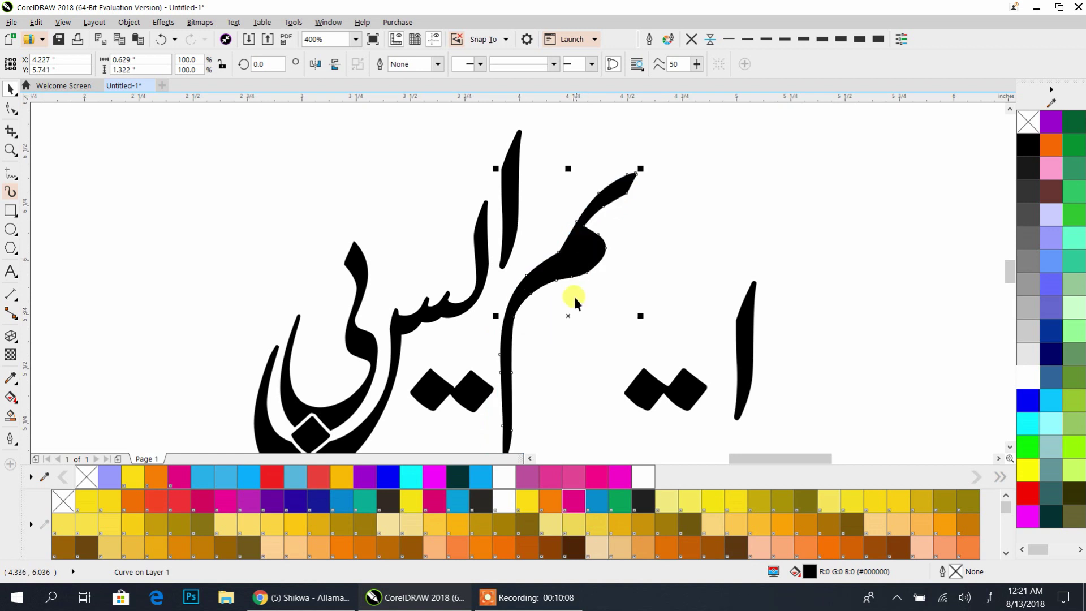
pyautogui.moveTo(693, 390); pyautogui.dragTo(596, 339)
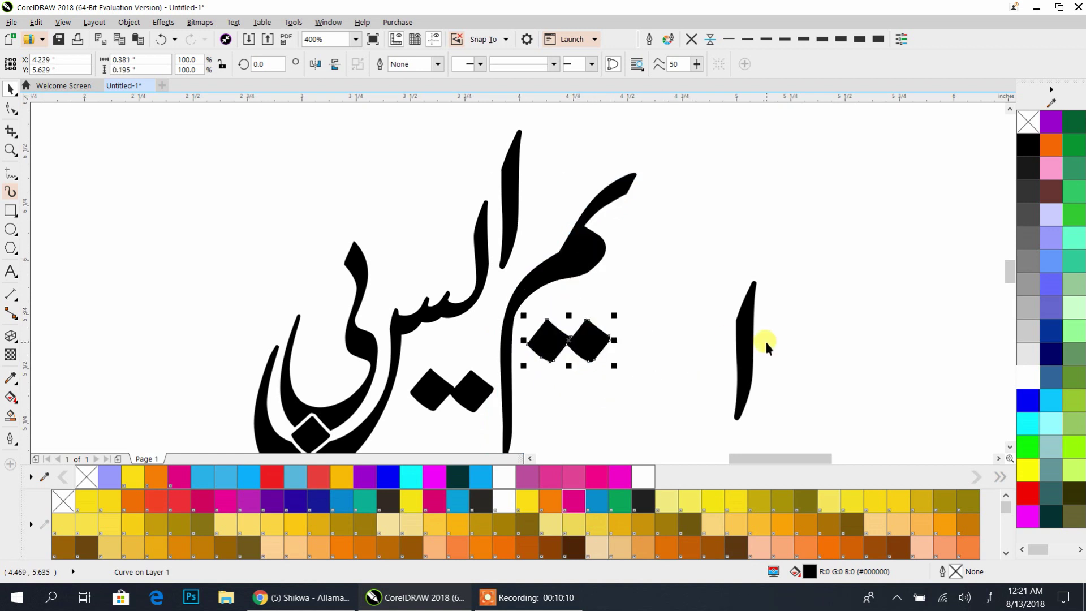
# Place the first alif close beside the "یم" shape and stretch its height to about 121%
pyautogui.moveTo(741, 343)
pyautogui.mouseDown()
pyautogui.moveTo(639, 286)
pyautogui.moveTo(634, 259)
pyautogui.mouseUp()
pyautogui.moveTo(637, 335); pyautogui.dragTo(629, 365)
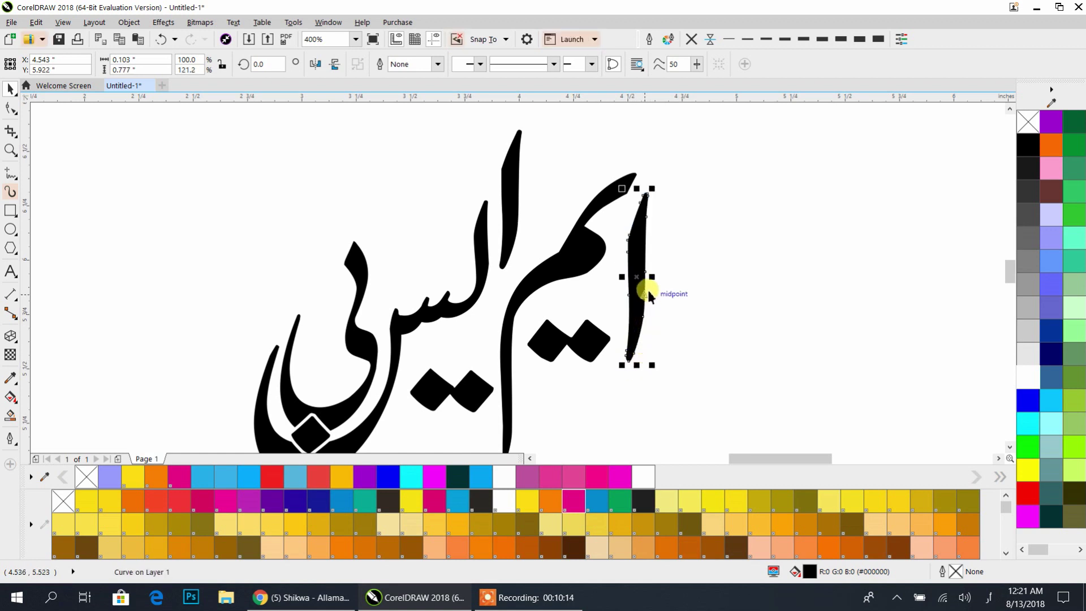
pyautogui.moveTo(650, 276)
pyautogui.mouseDown()
pyautogui.moveTo(649, 294)
pyautogui.moveTo(659, 291)
pyautogui.mouseUp()
# Try to weld all eight letter shapes into one curve, and undo the weld
pyautogui.scroll(-4, 659, 290)
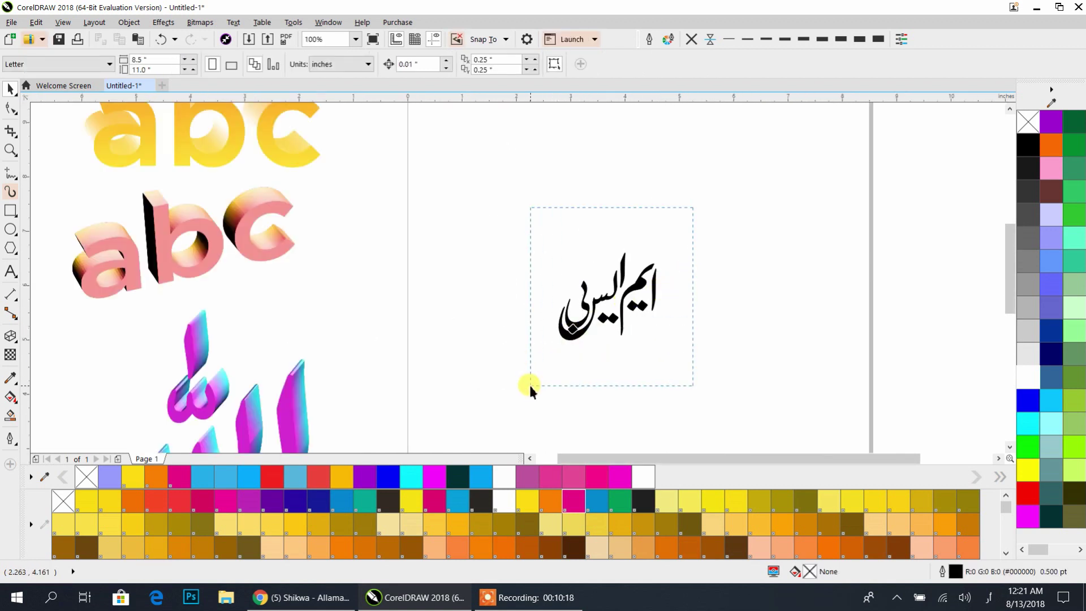
pyautogui.moveTo(530, 386); pyautogui.dragTo(530, 386)
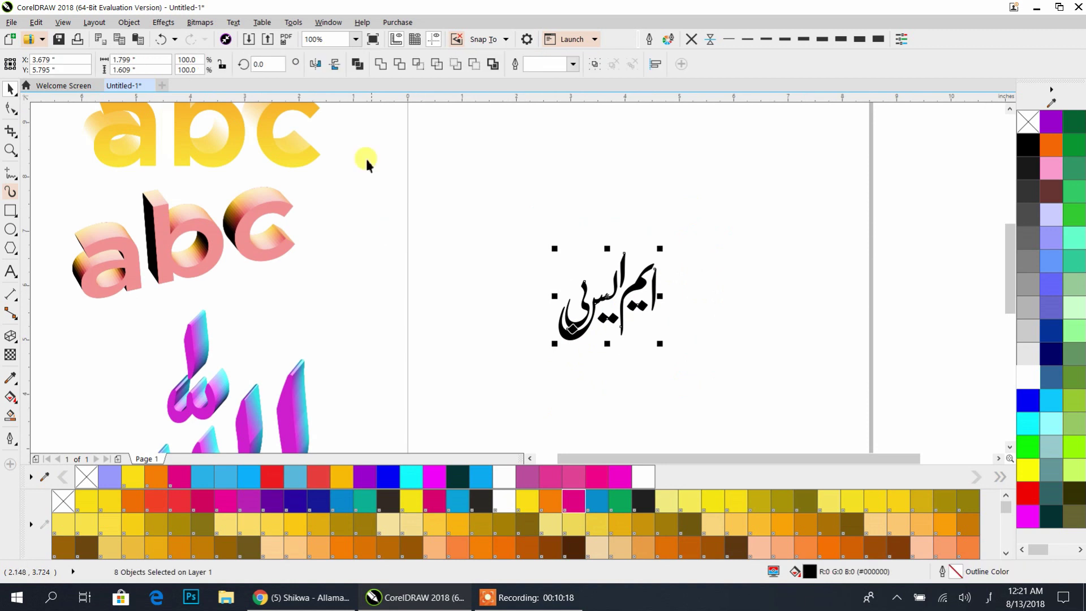
pyautogui.click(356, 65)
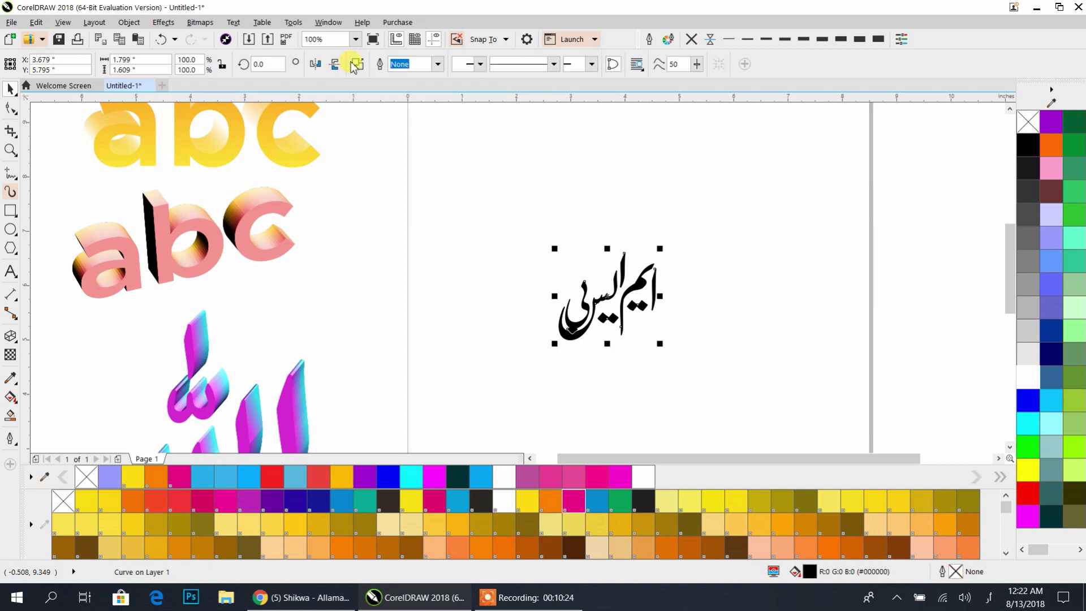
pyautogui.click(398, 189)
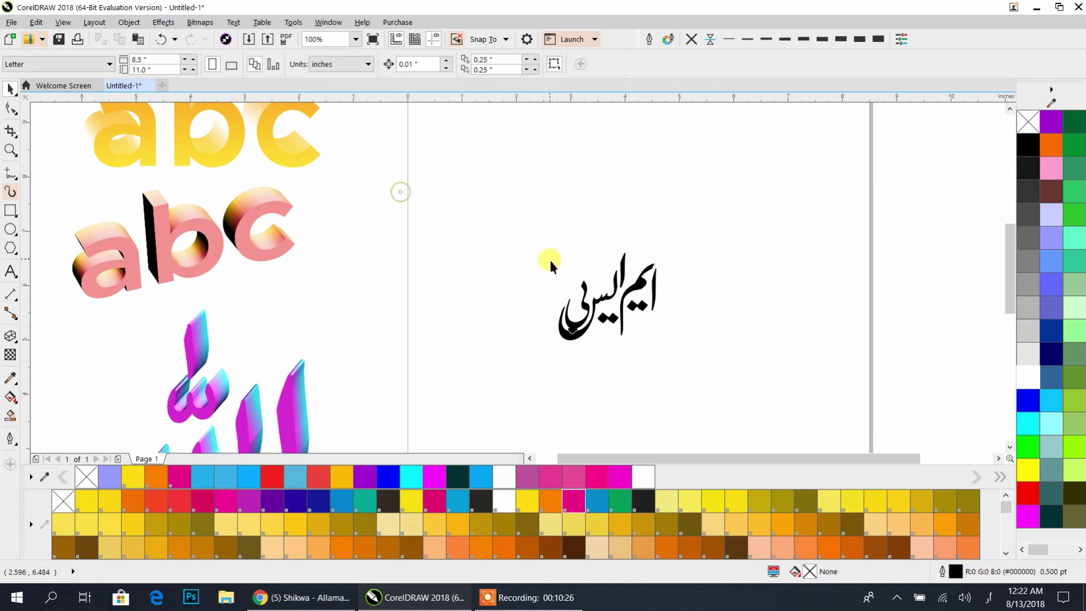
pyautogui.scroll(1, 577, 275)
pyautogui.moveTo(598, 357); pyautogui.dragTo(446, 285)
pyautogui.scroll(1, 445, 288)
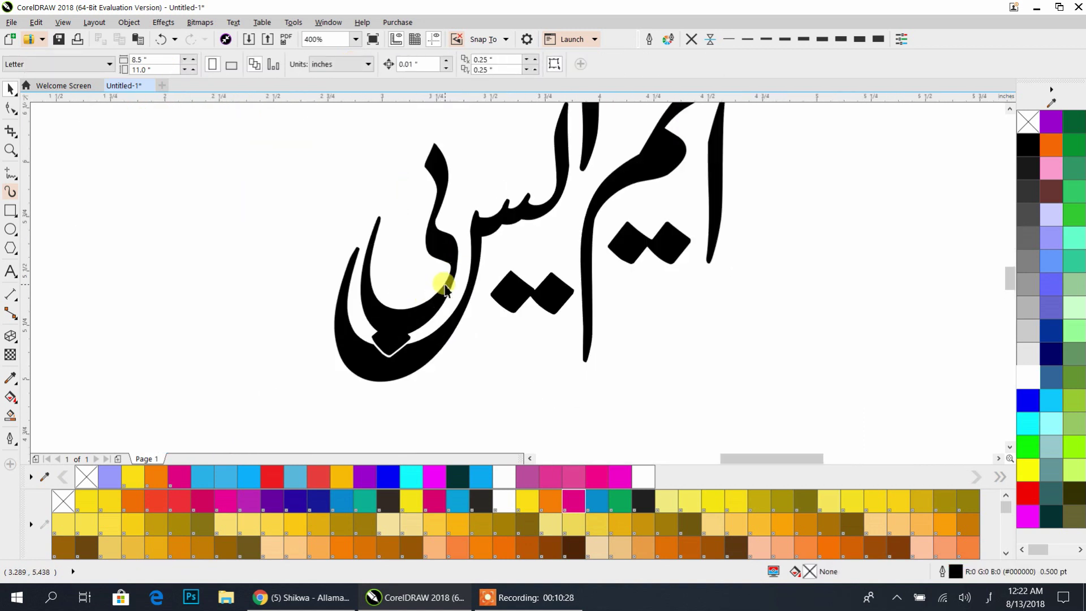
pyautogui.scroll(-1, 409, 295)
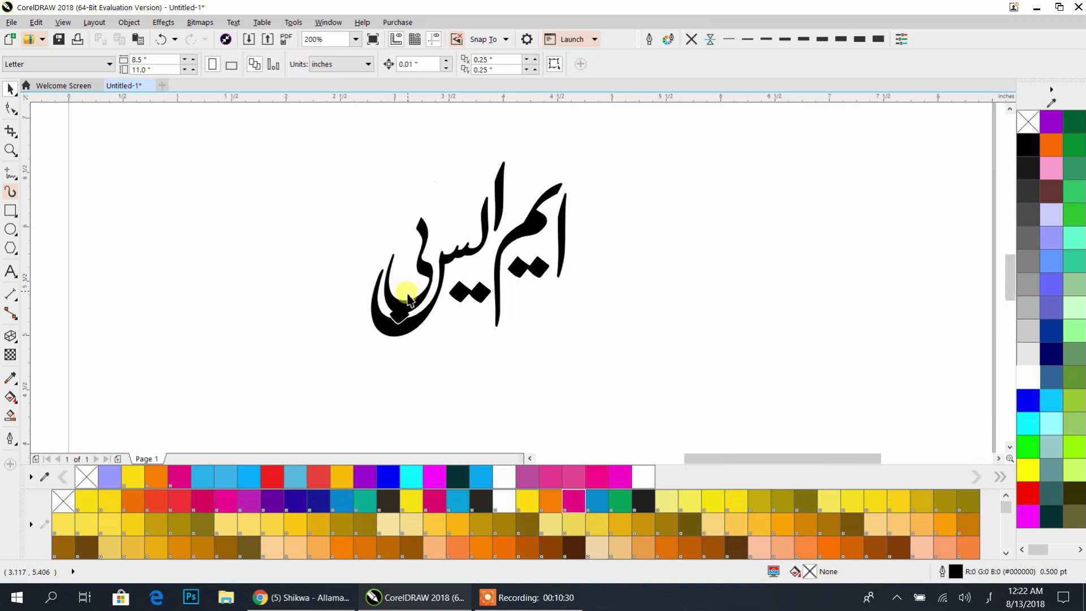
pyautogui.hotkey('ctrl', 'z')
pyautogui.hotkey('ctrl', 'z')
pyautogui.hotkey('ctrl', 'z')
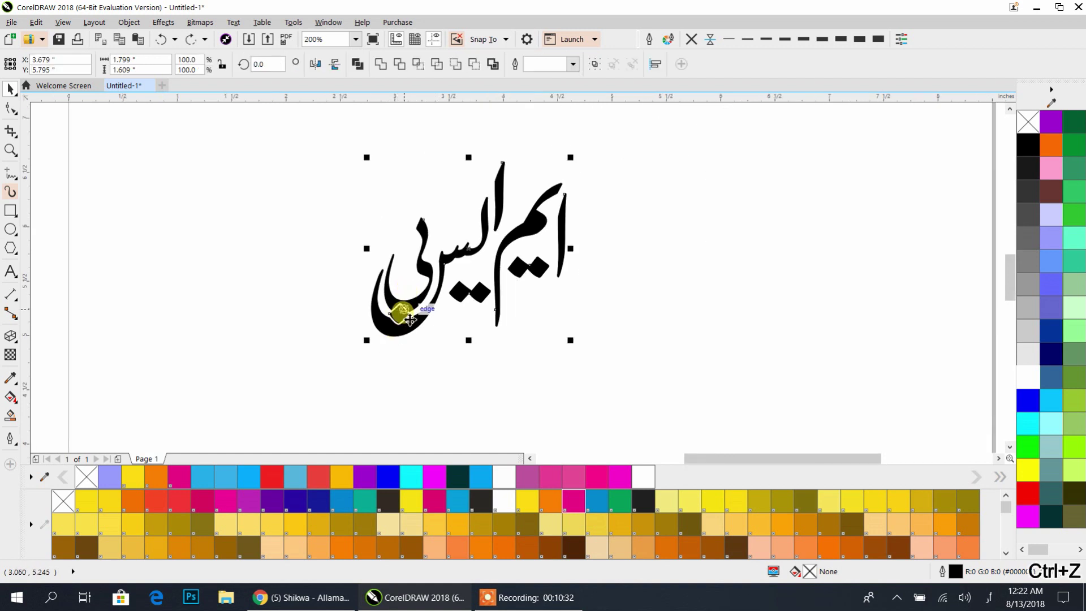
# Trim the "بی" shape with the diamond dot and shrink the dot to about 82% of its original size
pyautogui.keyDown('shift'); pyautogui.click(421, 306); pyautogui.keyUp('shift')
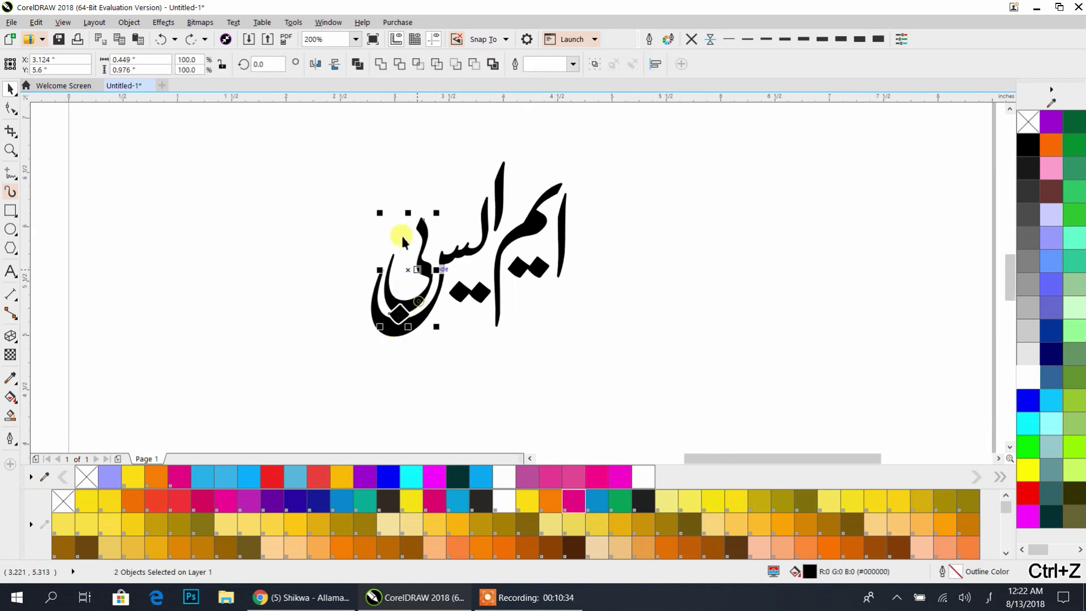
pyautogui.click(400, 64)
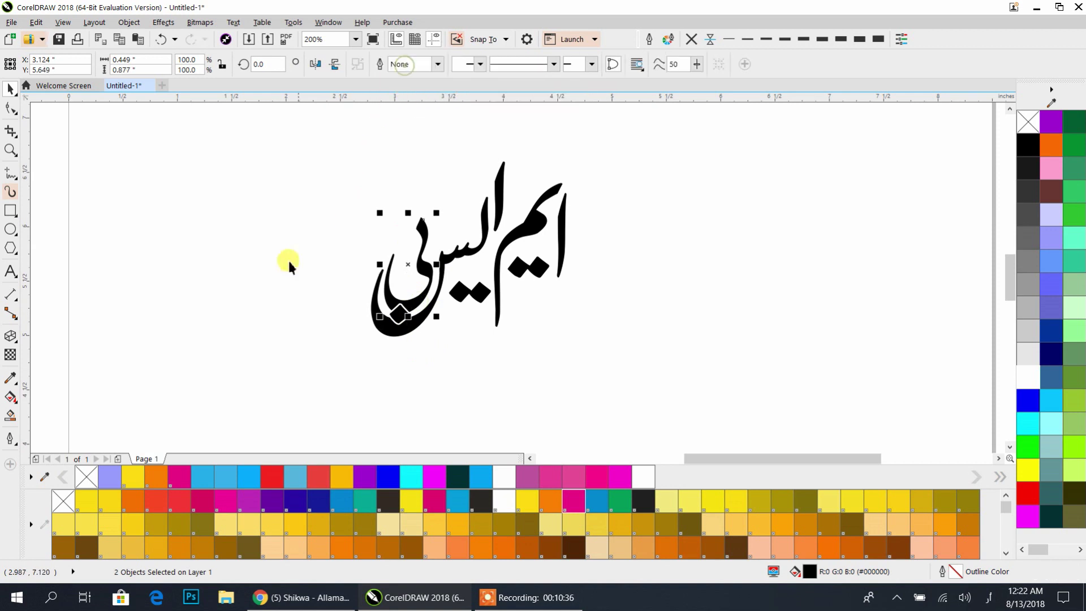
pyautogui.scroll(3, 396, 316)
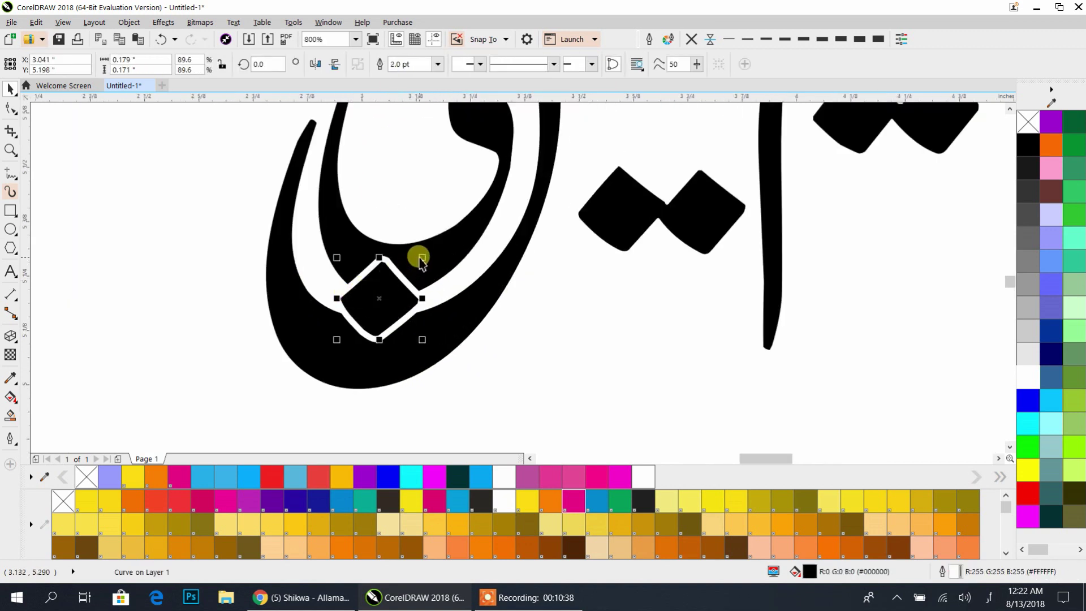
pyautogui.moveTo(423, 257); pyautogui.dragTo(417, 262)
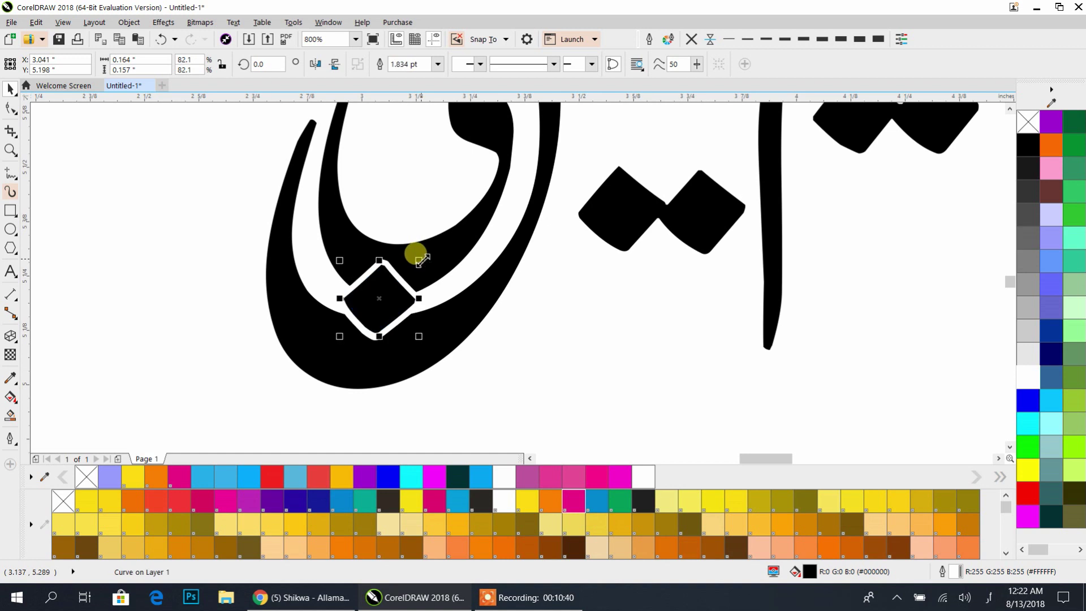
# Weld all the letter shapes and dots of the "ایم ایس بی" lettering into a single curve
pyautogui.scroll(-1, 423, 258)
pyautogui.scroll(-1, 423, 259)
pyautogui.scroll(1, 420, 294)
pyautogui.moveTo(636, 138); pyautogui.dragTo(353, 385)
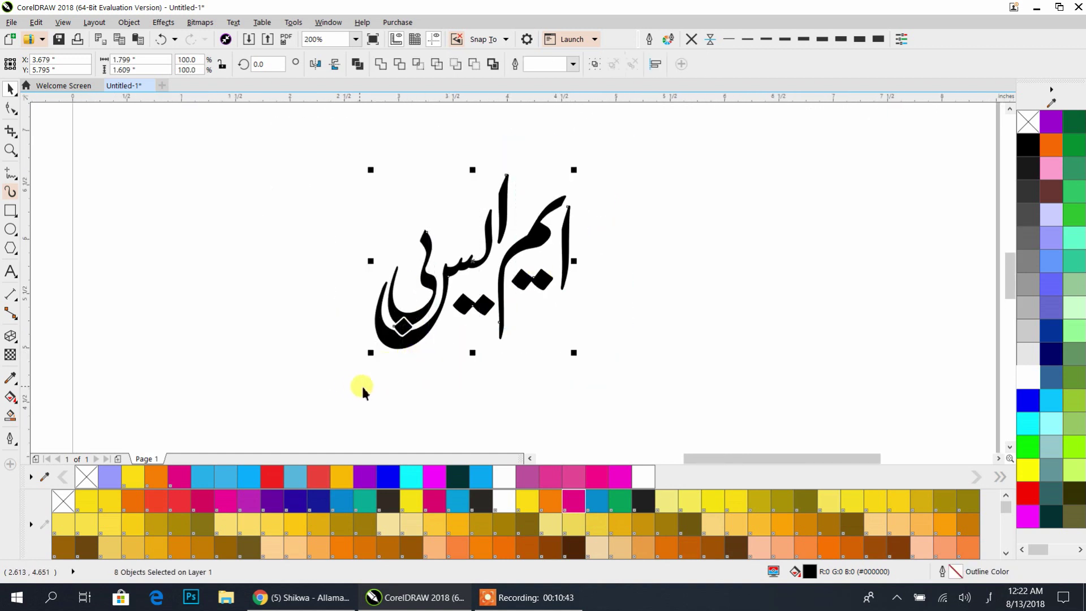
pyautogui.click(357, 64)
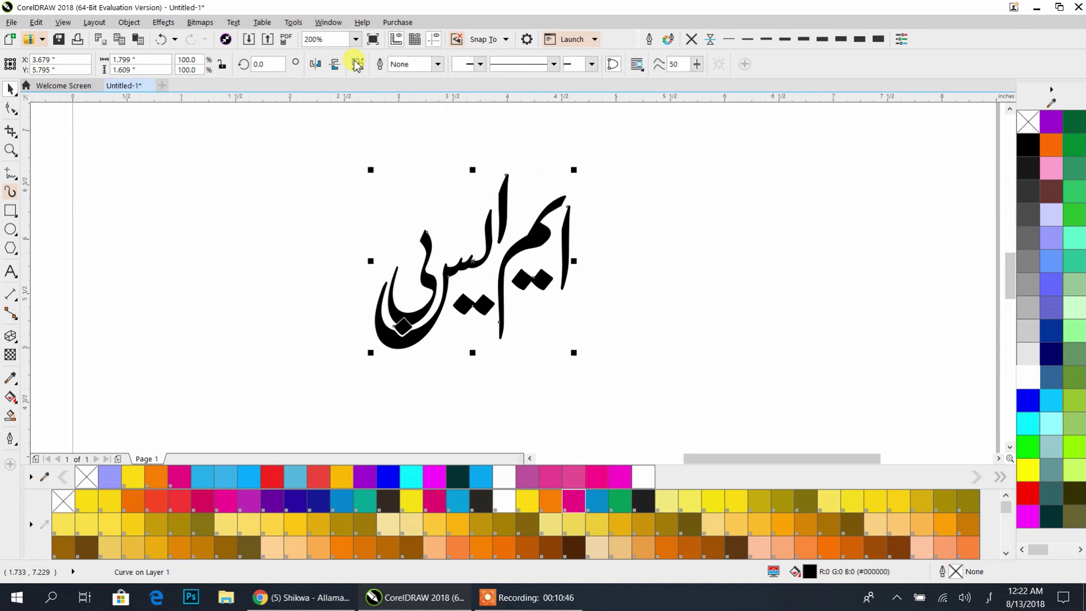
pyautogui.click(329, 259)
pyautogui.scroll(4, 396, 322)
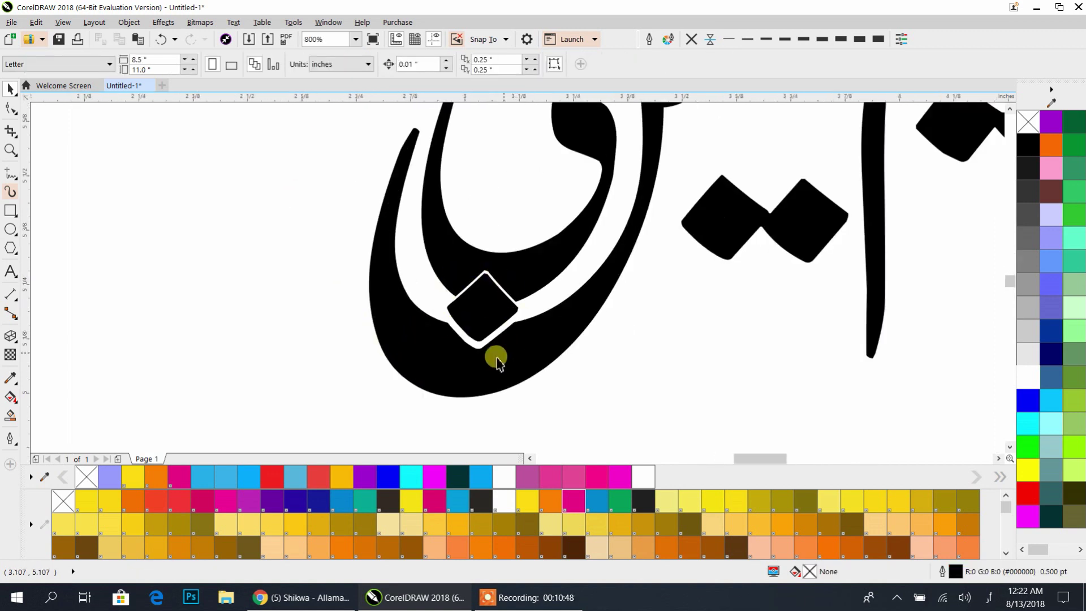
pyautogui.scroll(-2, 473, 364)
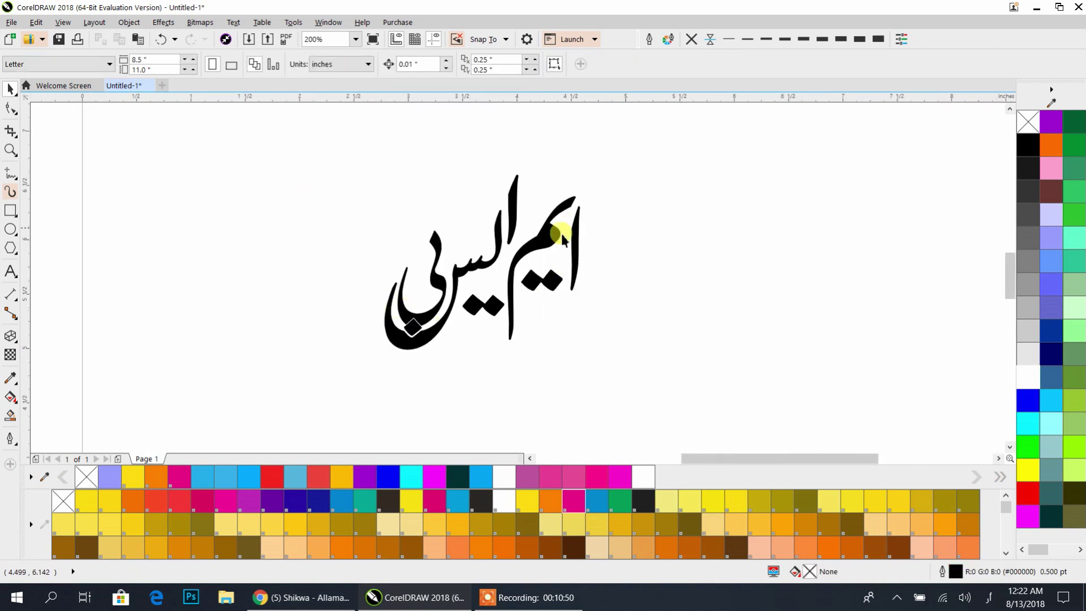
# Fill the welded lettering with PANTONE Hexachrome Orange and extrude it diagonally up and to the left with a depth of 20
pyautogui.click(535, 245)
pyautogui.click(540, 264)
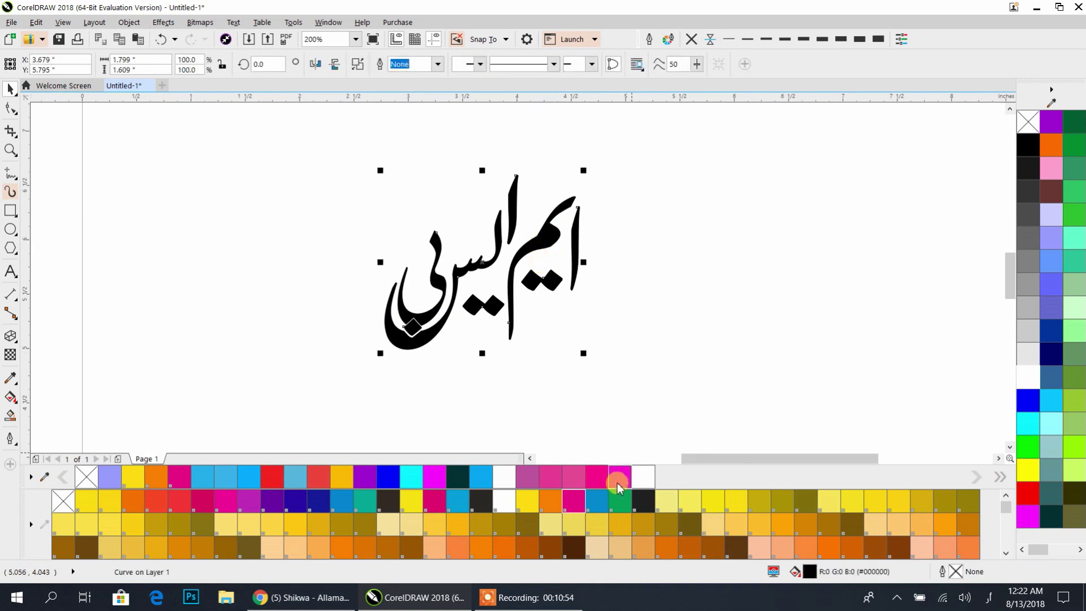
pyautogui.click(598, 479)
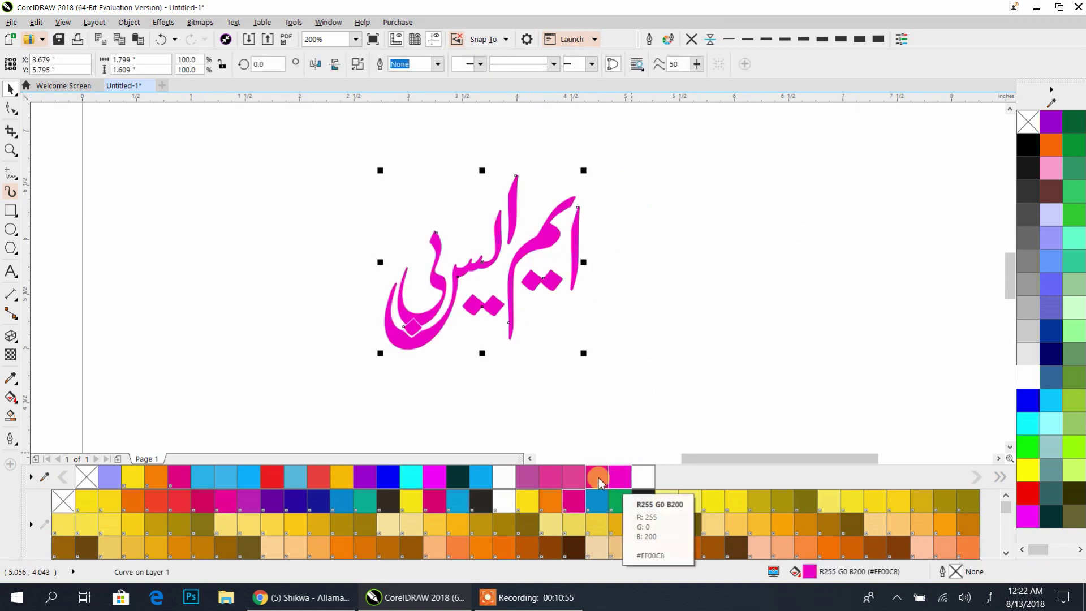
pyautogui.click(551, 501)
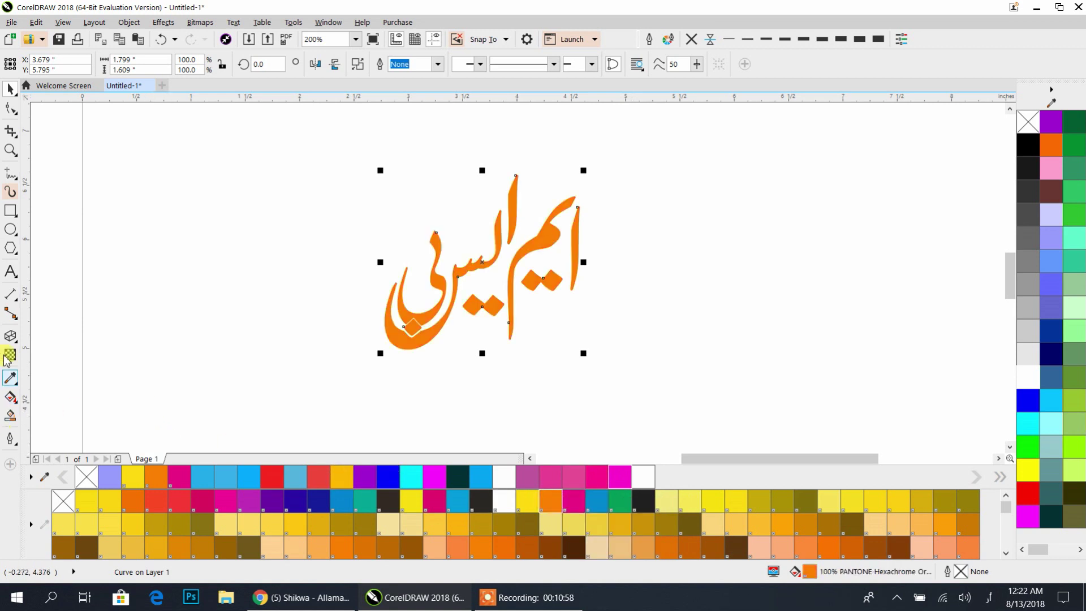
pyautogui.click(10, 337)
pyautogui.moveTo(455, 277); pyautogui.dragTo(384, 173)
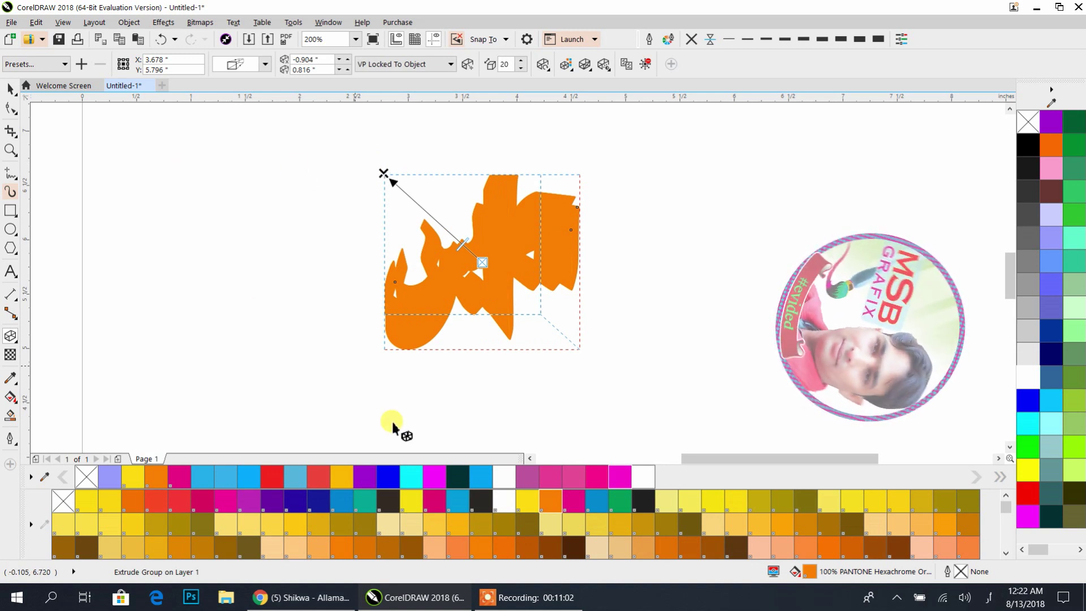
# Light the extruded lettering with Light 1 and Light 2 at an intensity of 100, using the full color range
pyautogui.click(605, 66)
pyautogui.click(586, 65)
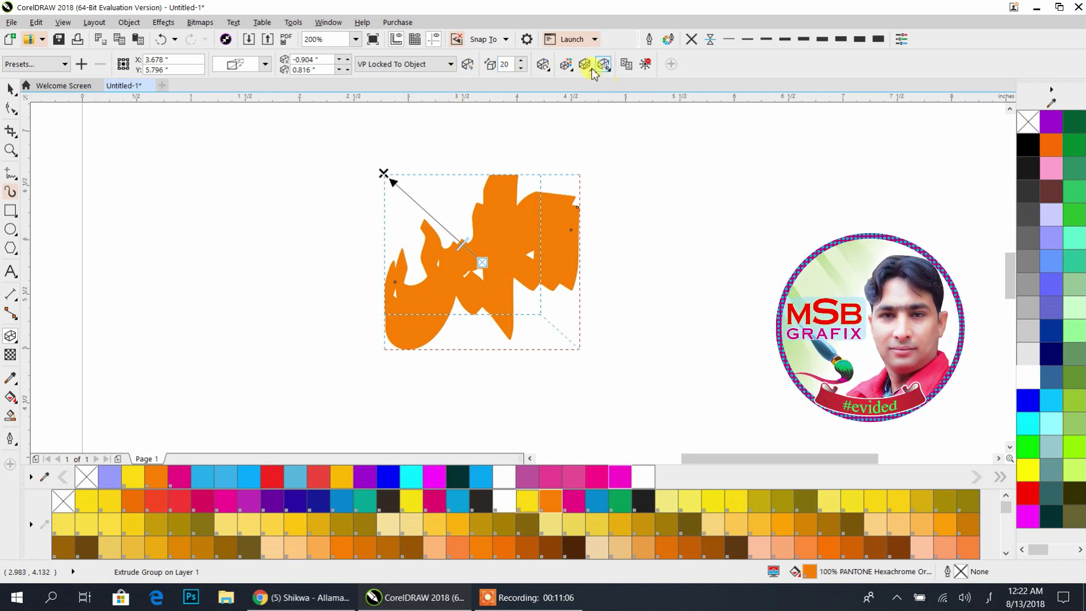
pyautogui.click(601, 66)
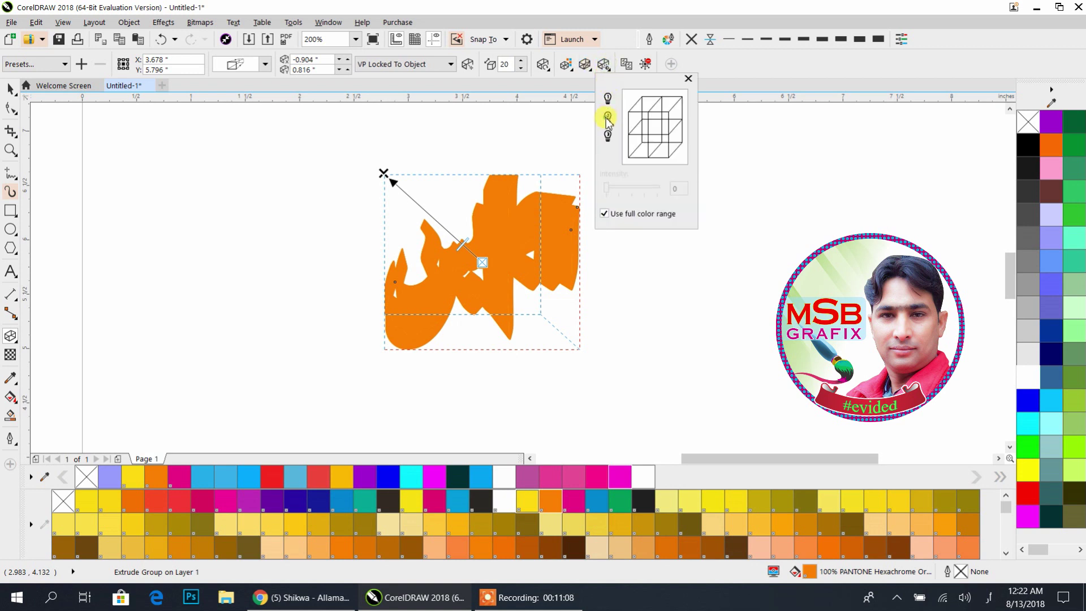
pyautogui.click(608, 118)
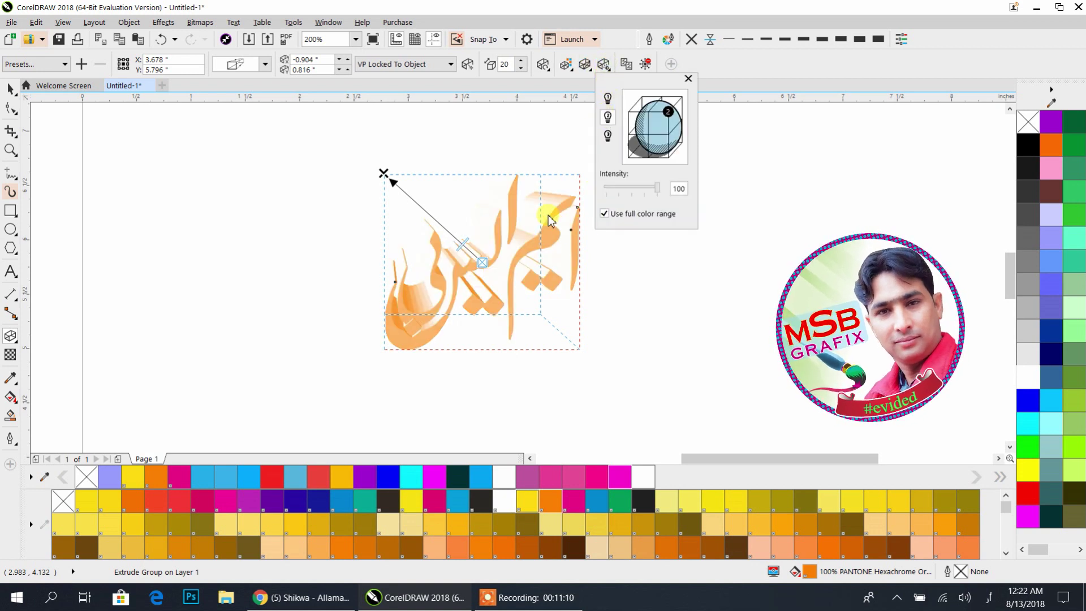
pyautogui.click(608, 99)
pyautogui.click(609, 114)
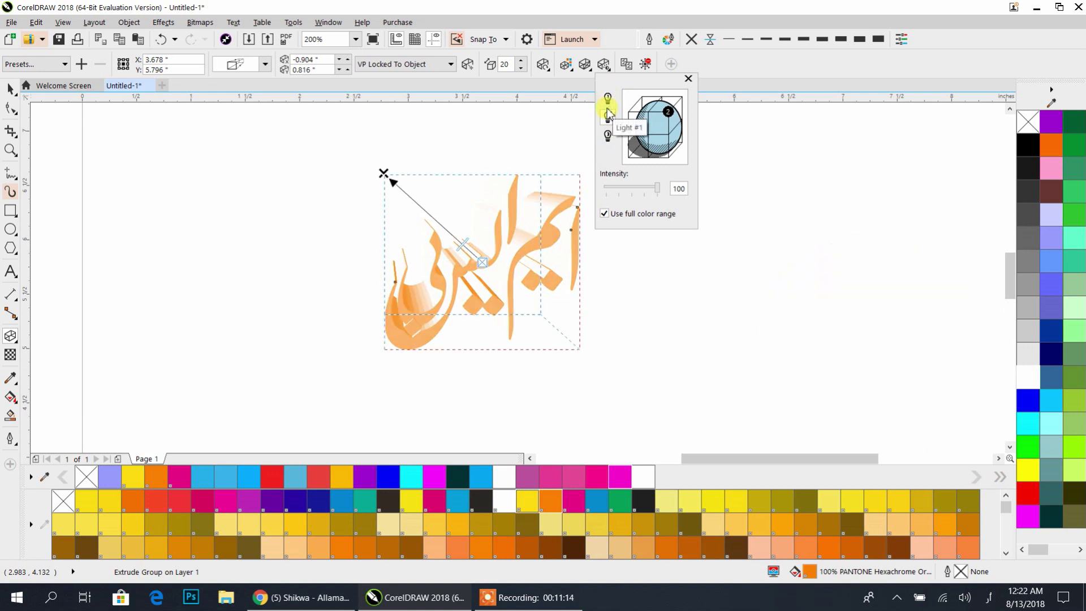
pyautogui.click(608, 99)
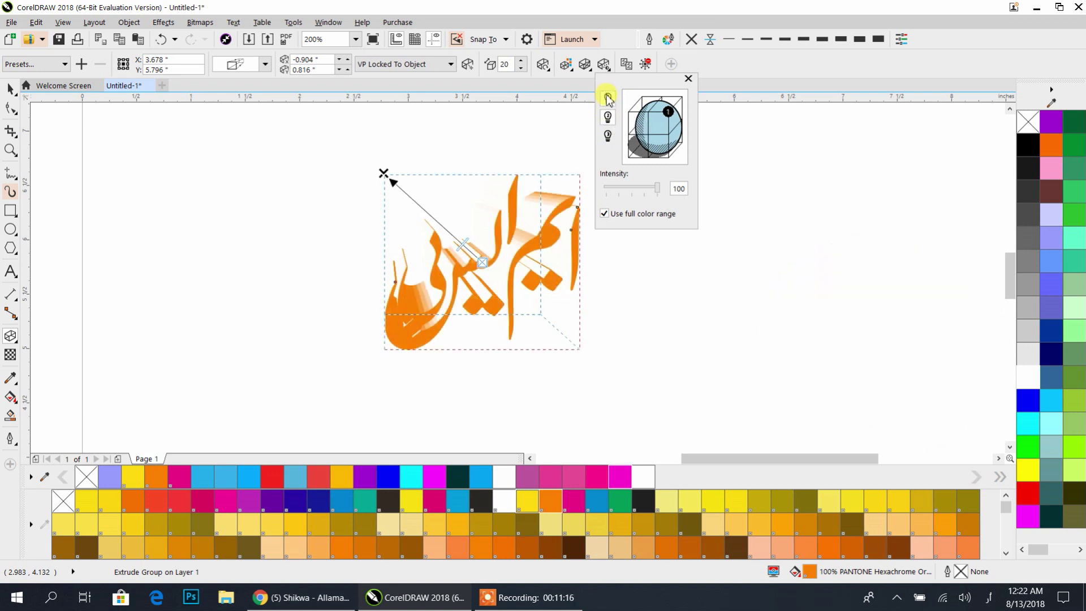
# Apply color shading to the extruded lettering and set its To color to violet RGB 204, 0, 255 (#CC00FF)
pyautogui.click(544, 120)
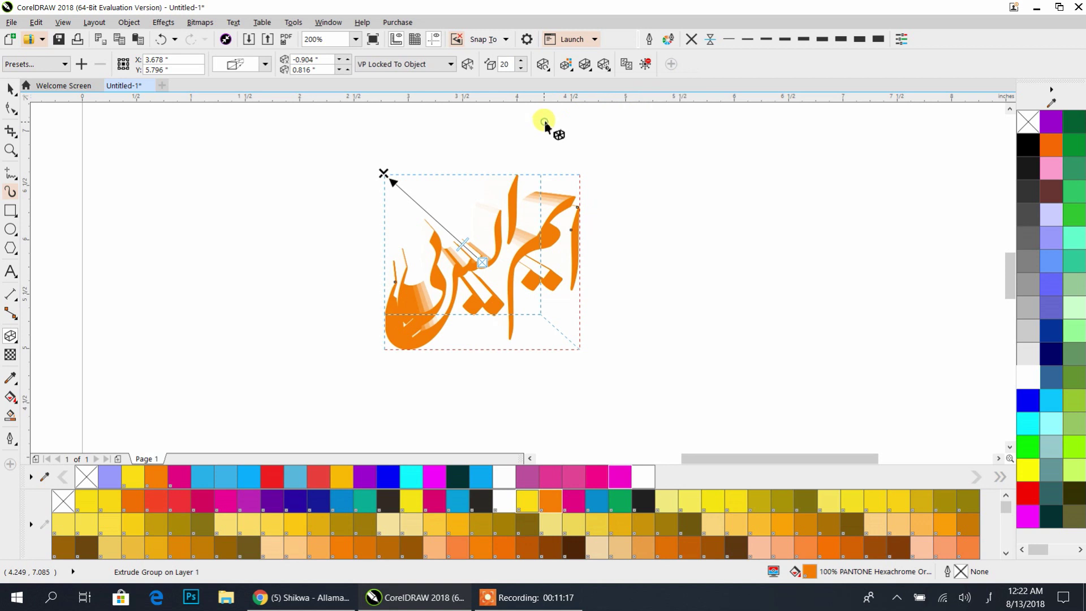
pyautogui.click(583, 65)
pyautogui.click(565, 65)
pyautogui.click(565, 65)
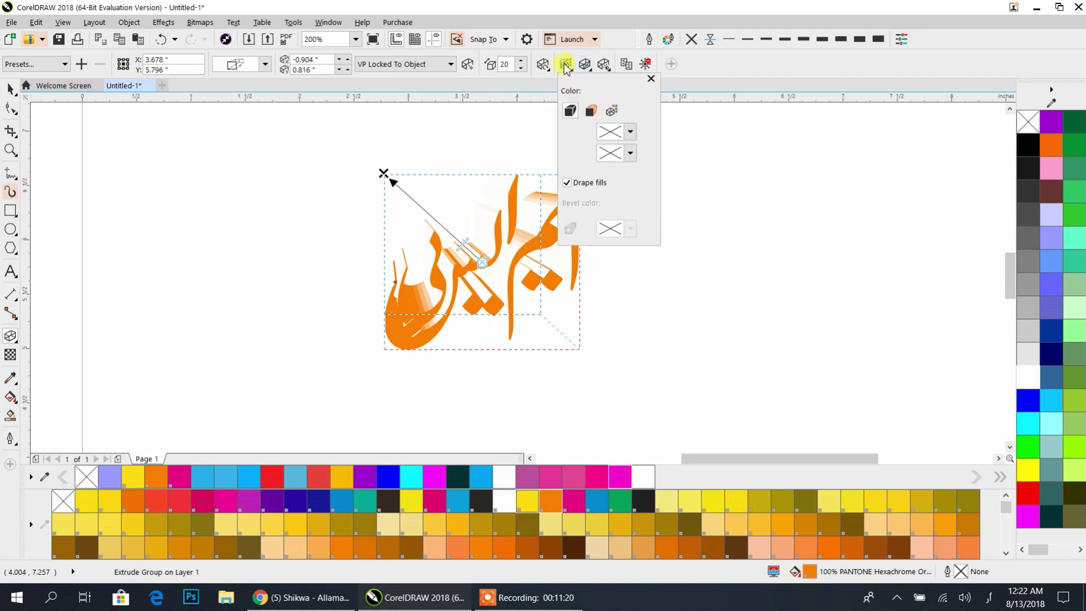
pyautogui.click(630, 154)
pyautogui.click(649, 210)
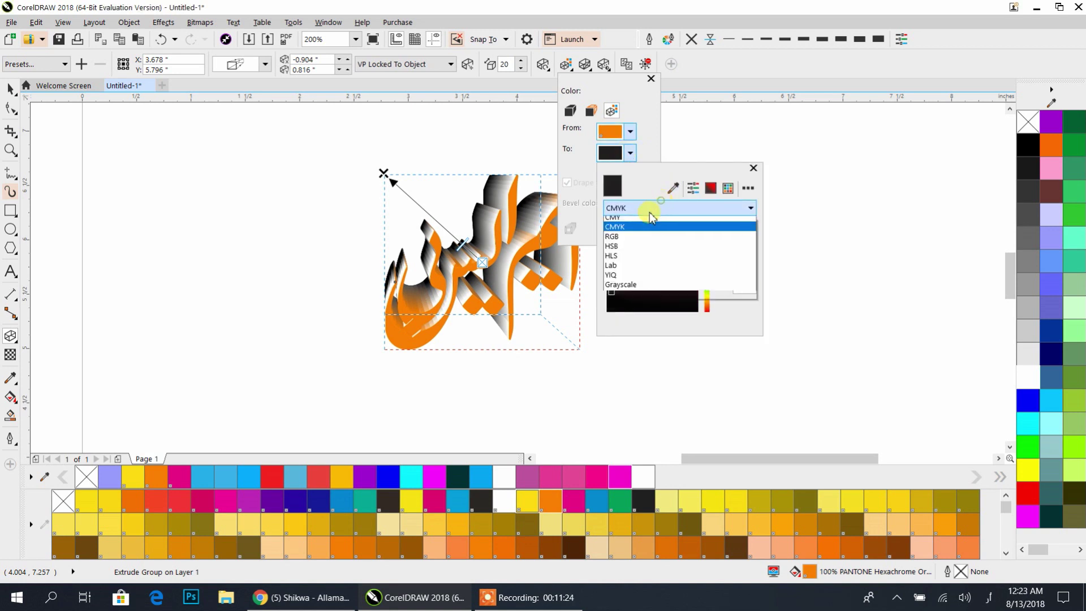
pyautogui.click(628, 236)
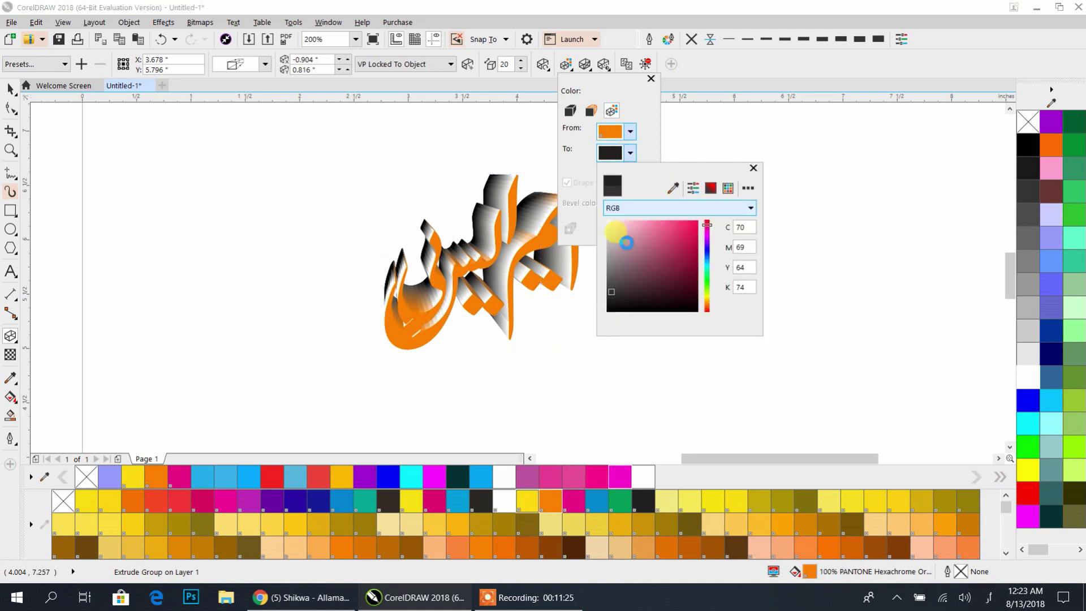
pyautogui.click(674, 189)
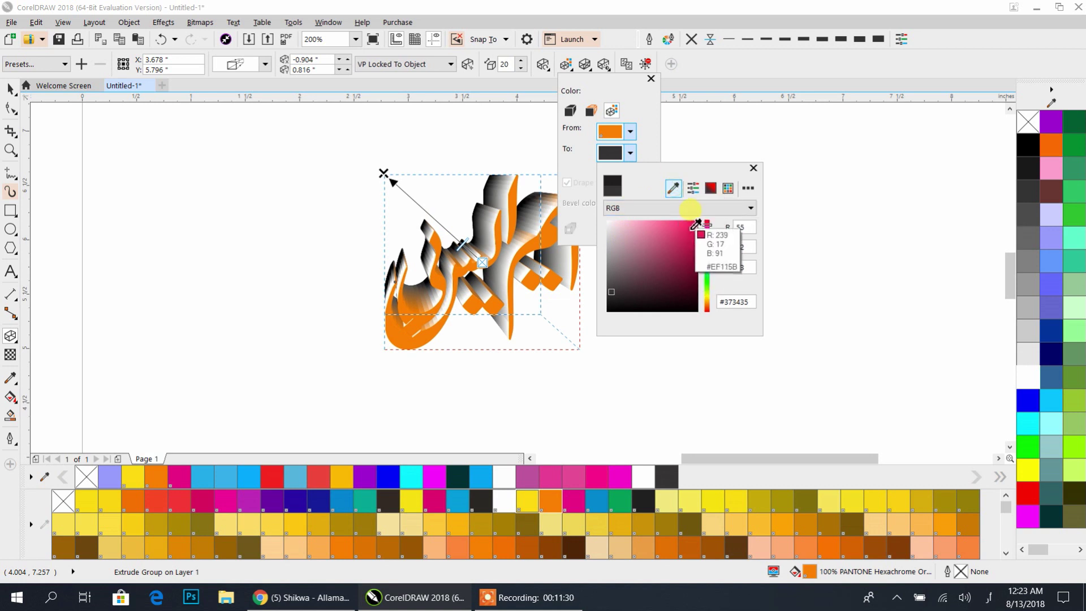
pyautogui.click(670, 224)
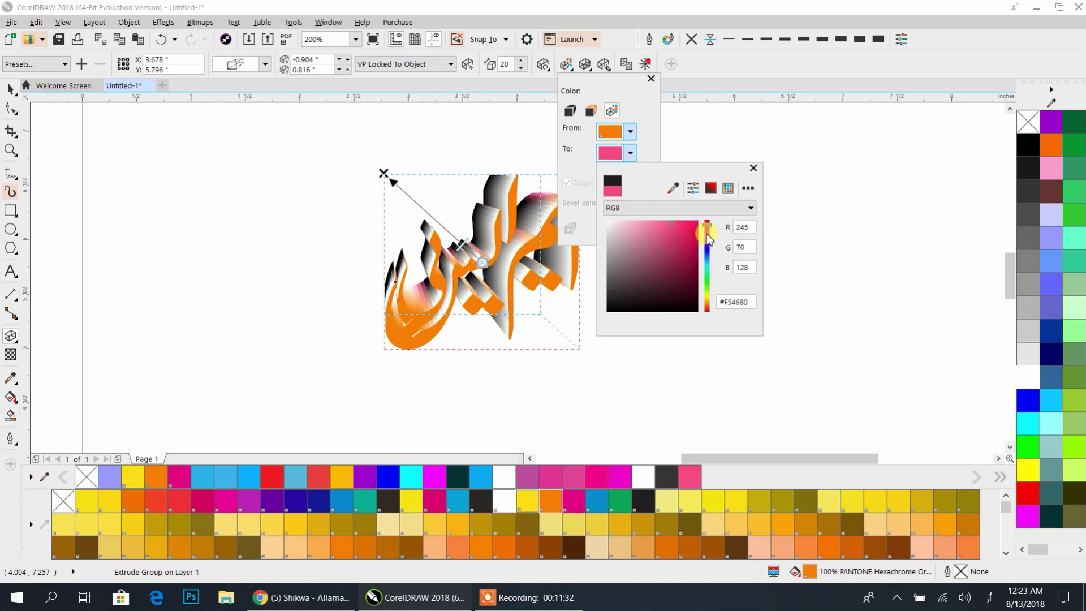
pyautogui.click(698, 221)
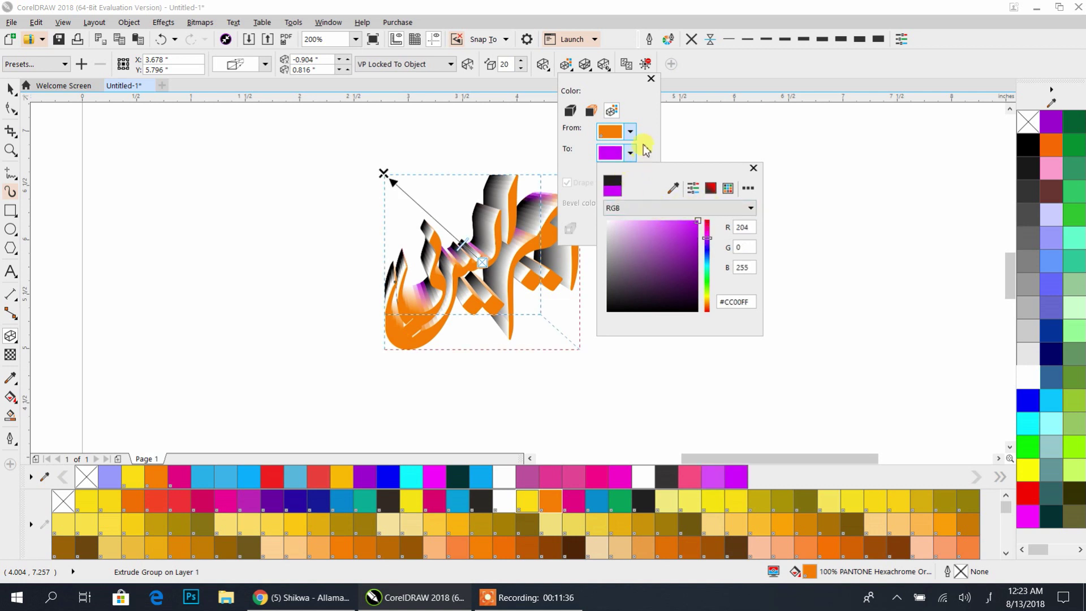
pyautogui.click(646, 149)
# Define the shading's From color with the visual color viewer and switch its color model to RGB
pyautogui.click(630, 133)
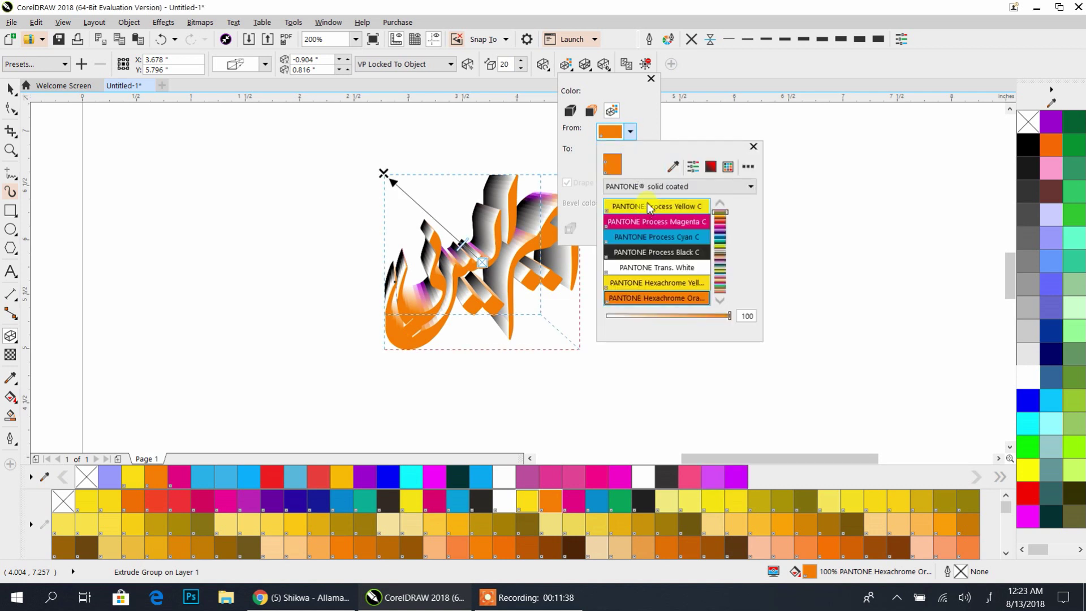
pyautogui.click(694, 167)
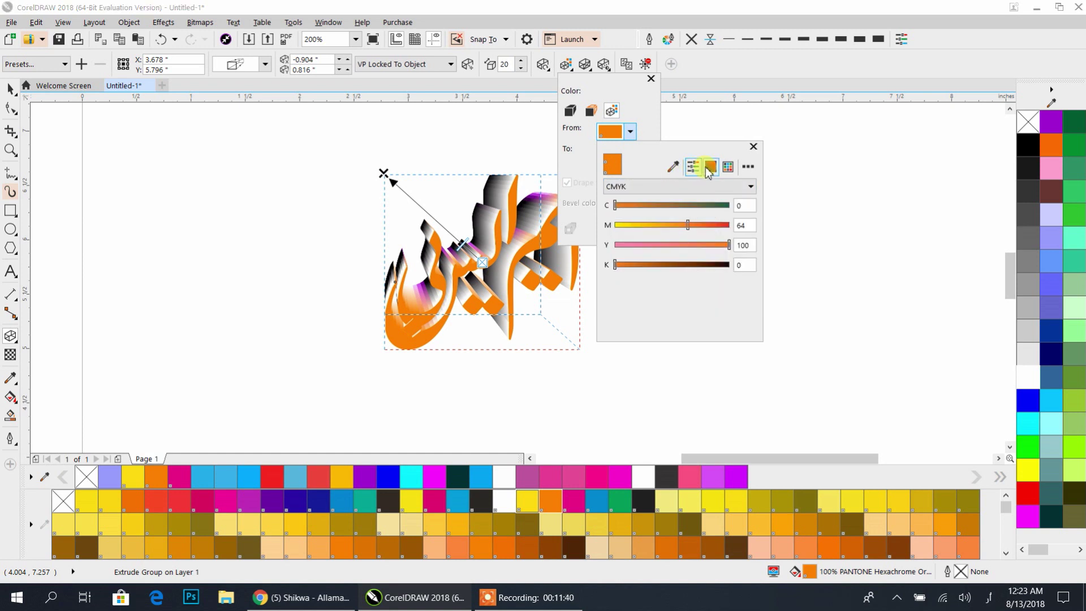
pyautogui.click(709, 169)
pyautogui.click(654, 188)
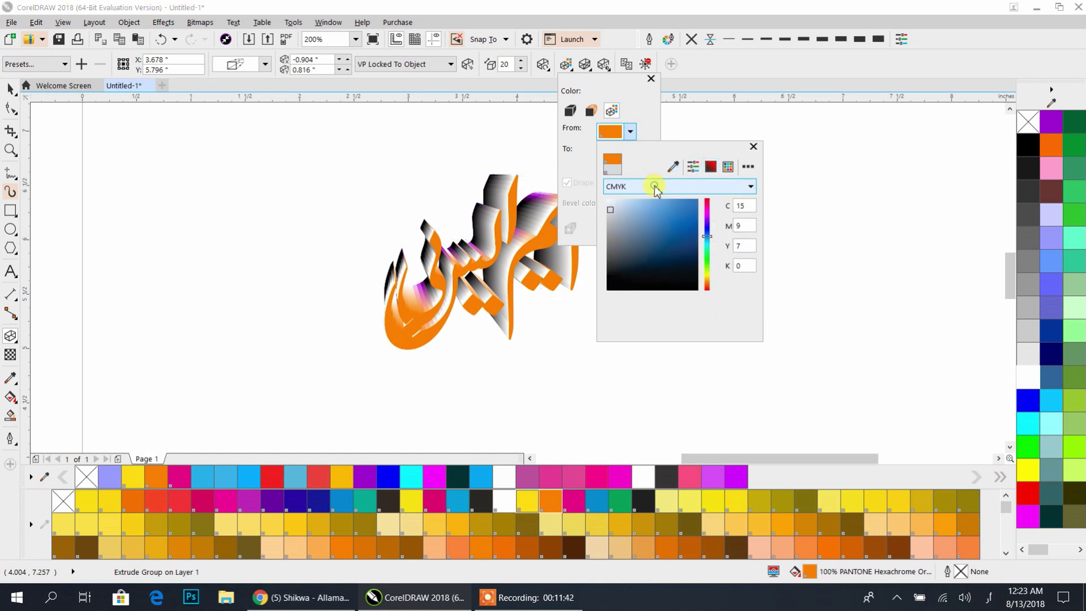
pyautogui.click(711, 168)
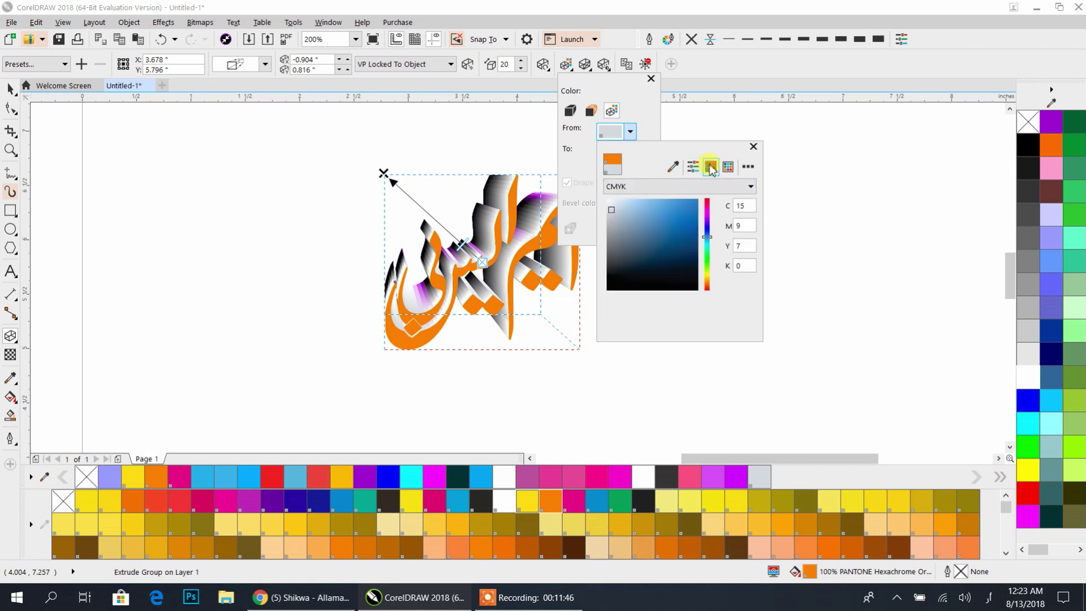
pyautogui.click(668, 186)
pyautogui.click(638, 223)
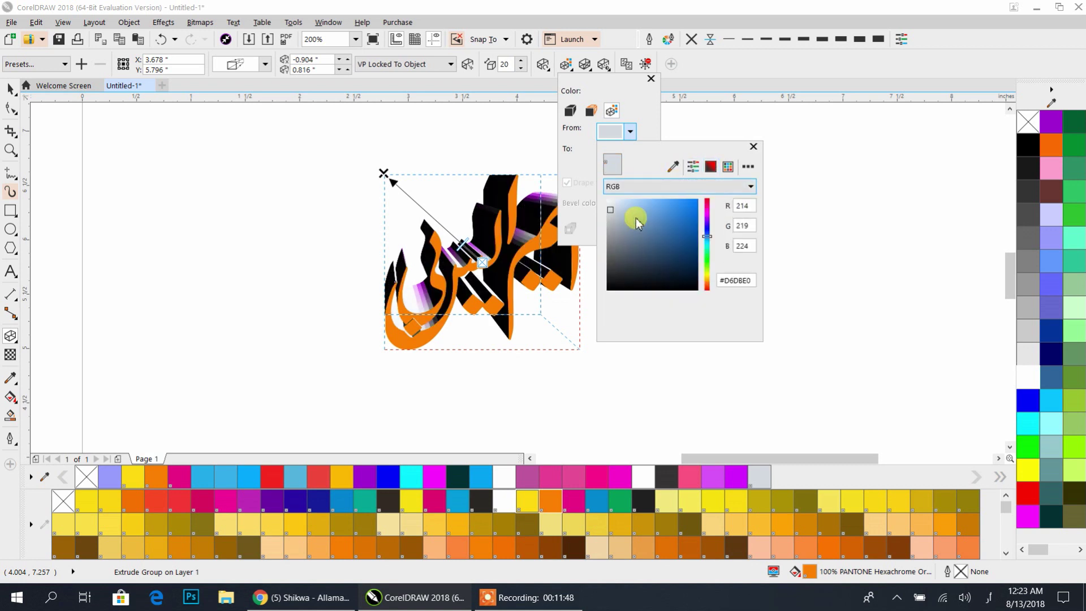
# Sample blue #0000FF from the document's color palette as the shading's From color
pyautogui.click(671, 172)
pyautogui.click(1050, 146)
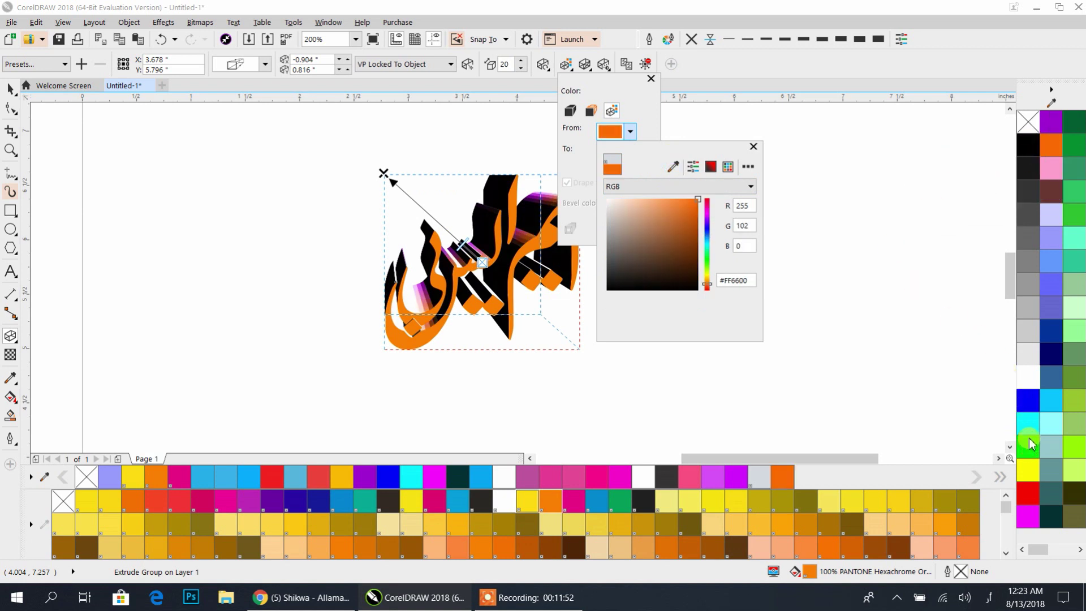
pyautogui.click(673, 166)
pyautogui.click(1027, 400)
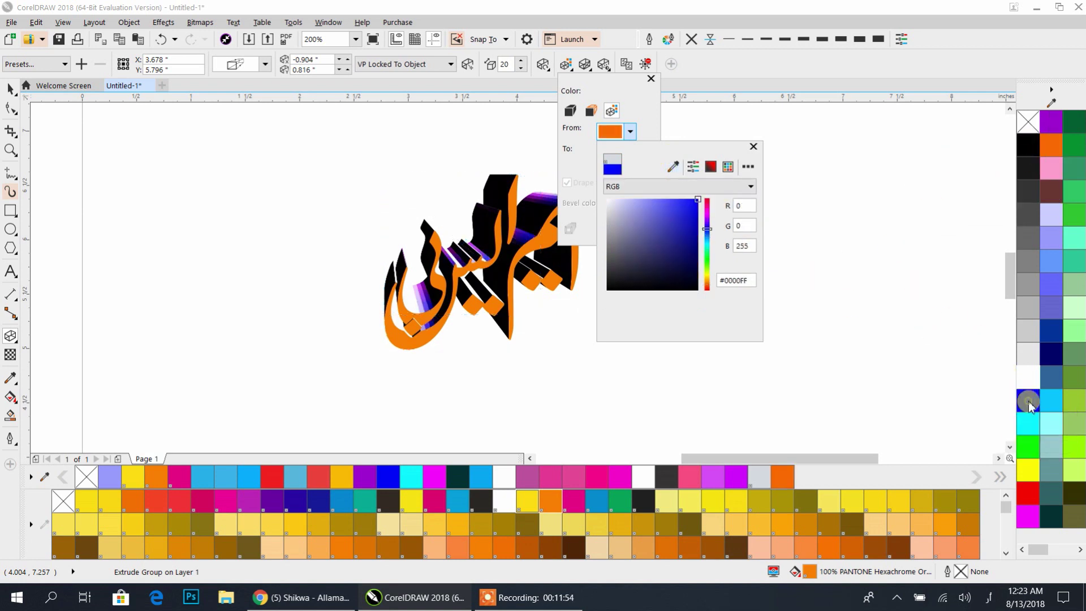
pyautogui.click(644, 118)
# Switch off Light 2 on the extruded lettering
pyautogui.click(603, 65)
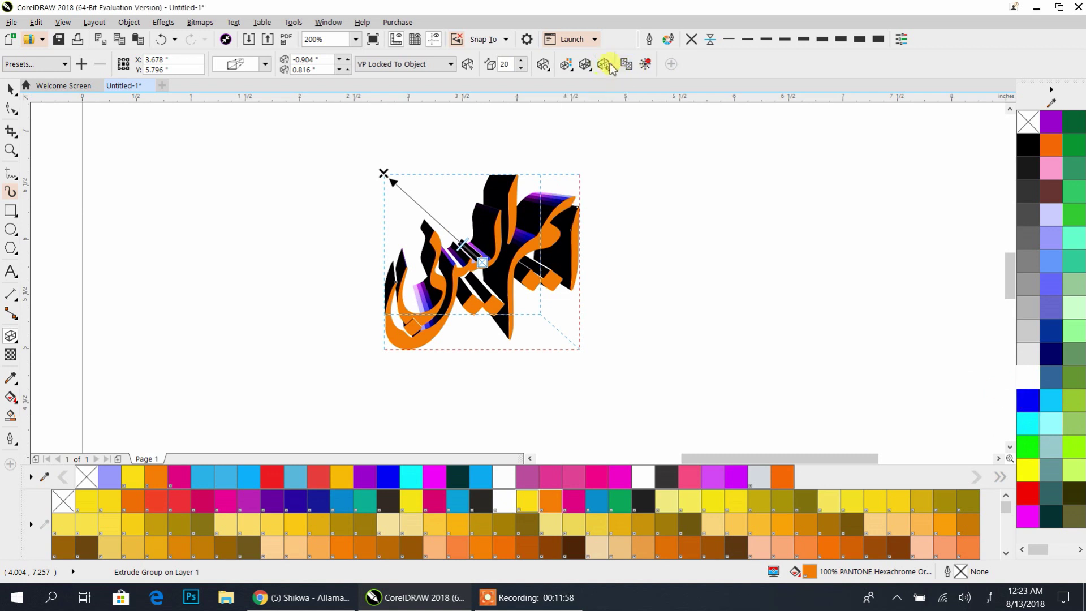
pyautogui.click(608, 66)
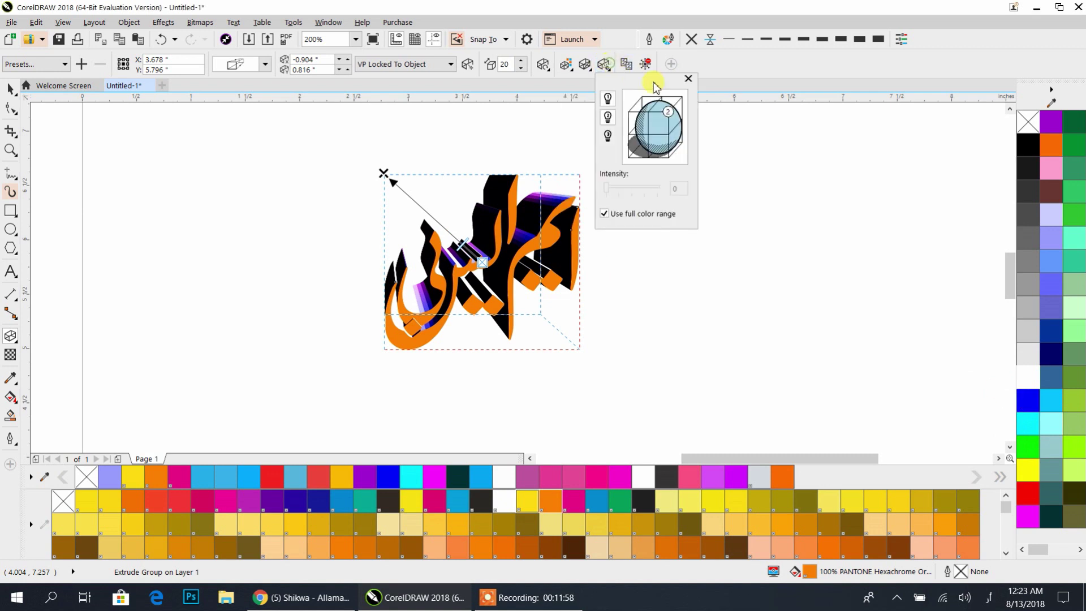
pyautogui.click(609, 118)
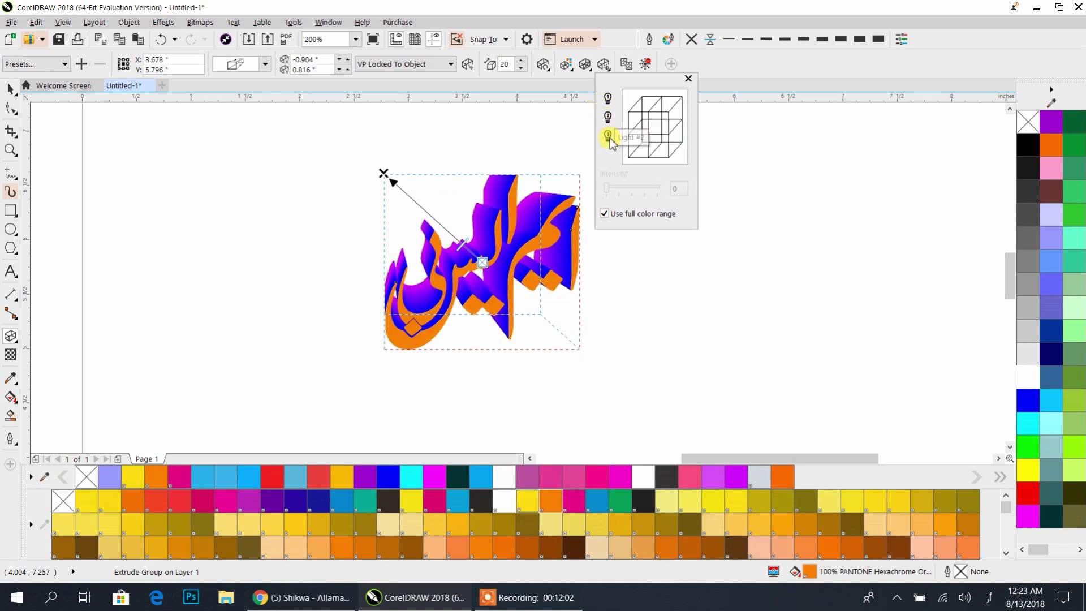
# Try combinations of Lights 1, 2 and 3 on the extruded lettering and switch them all off again
pyautogui.click(608, 135)
pyautogui.click(606, 137)
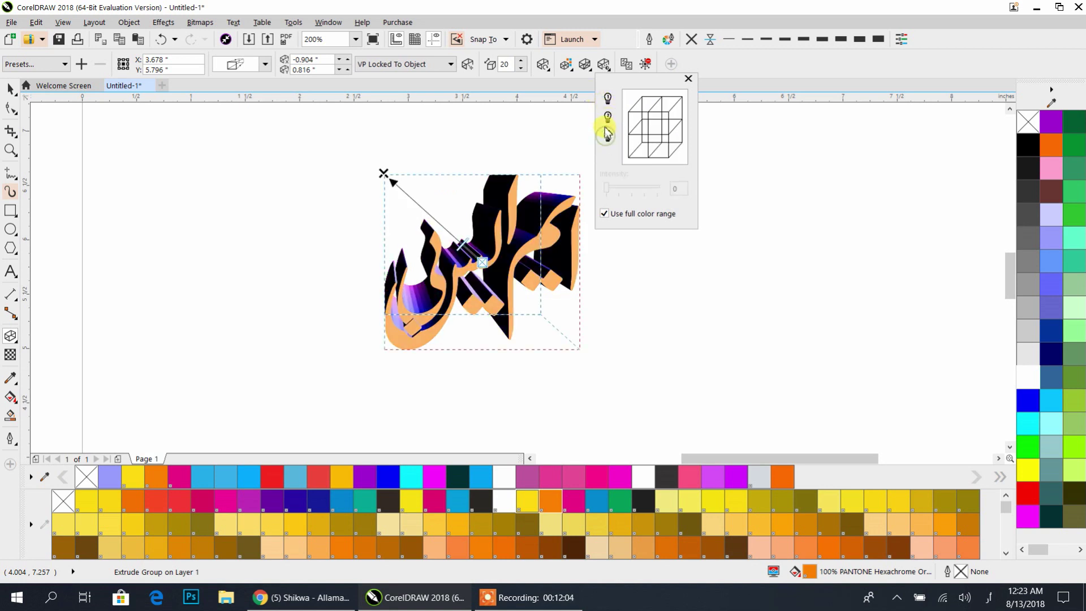
pyautogui.click(606, 120)
pyautogui.click(607, 118)
pyautogui.click(608, 100)
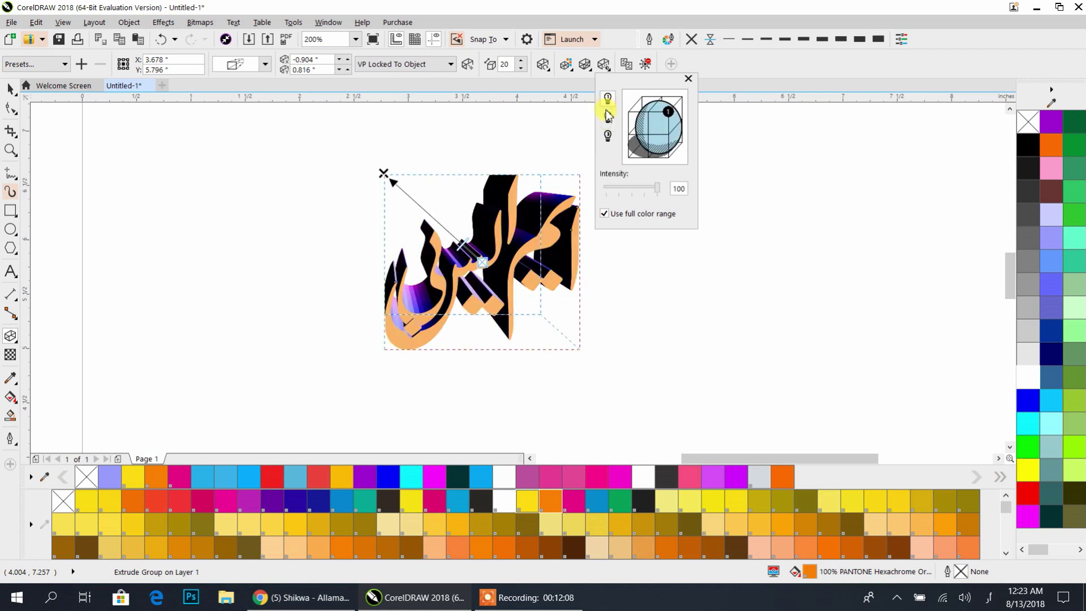
pyautogui.click(606, 120)
pyautogui.click(609, 137)
pyautogui.click(609, 99)
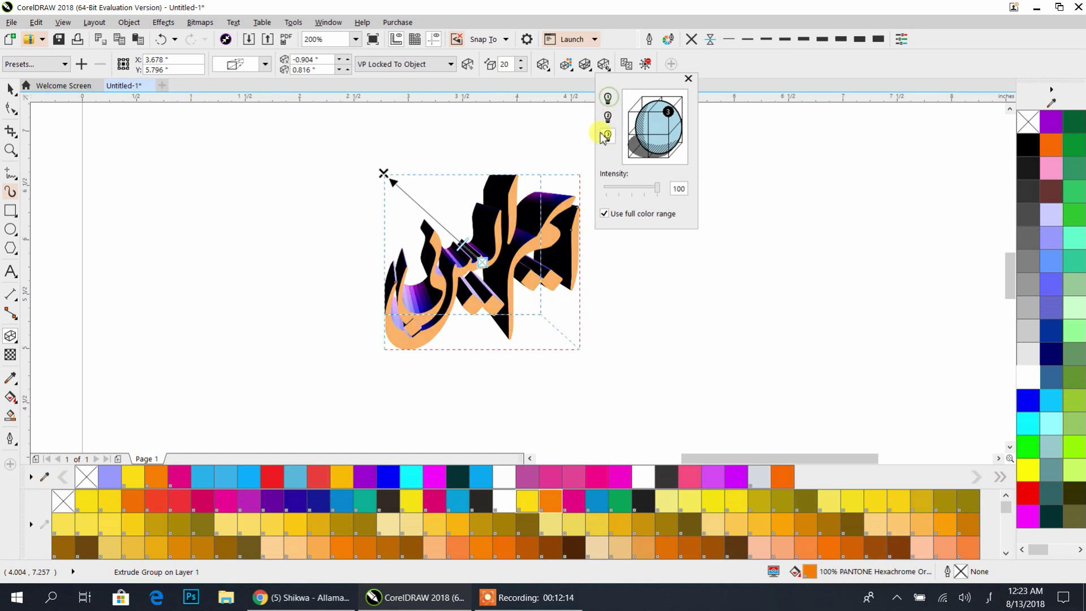
pyautogui.click(607, 136)
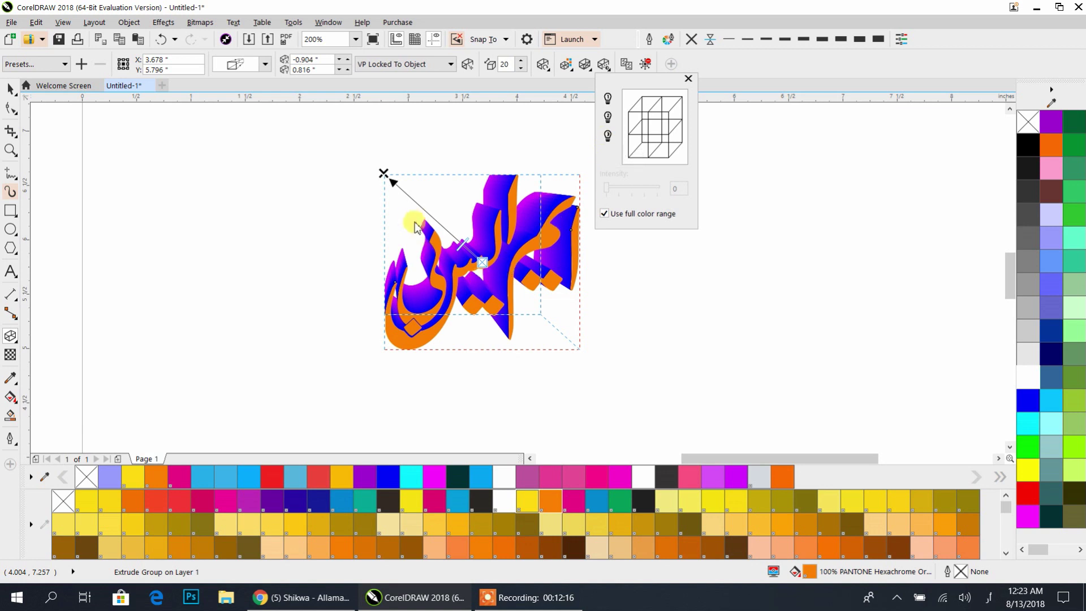
pyautogui.click(456, 193)
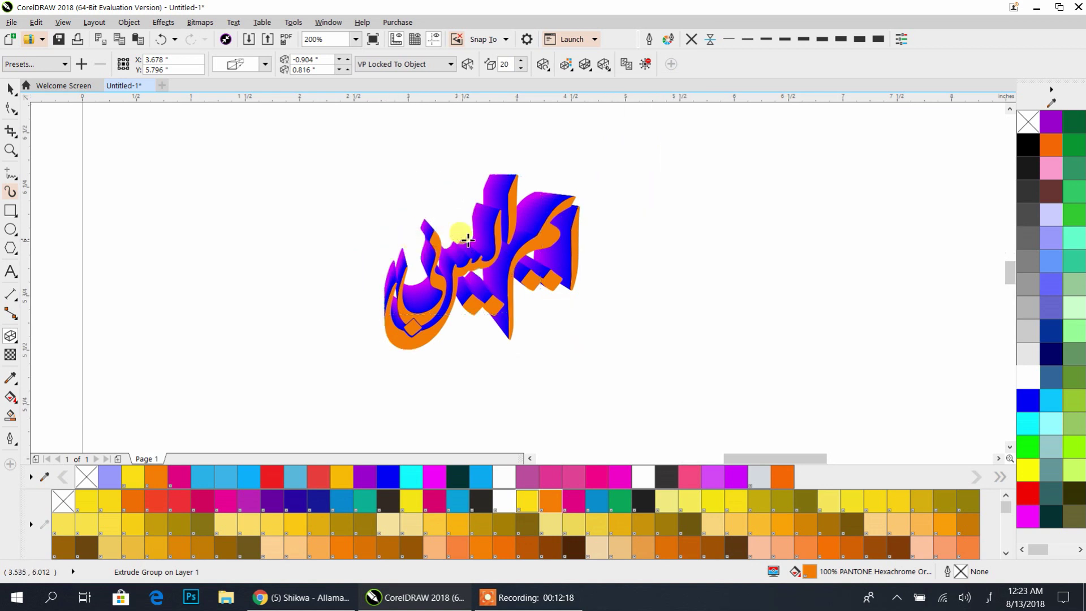
# Increase the depth of the lettering's extrusion to 85
pyautogui.scroll(1, 451, 236)
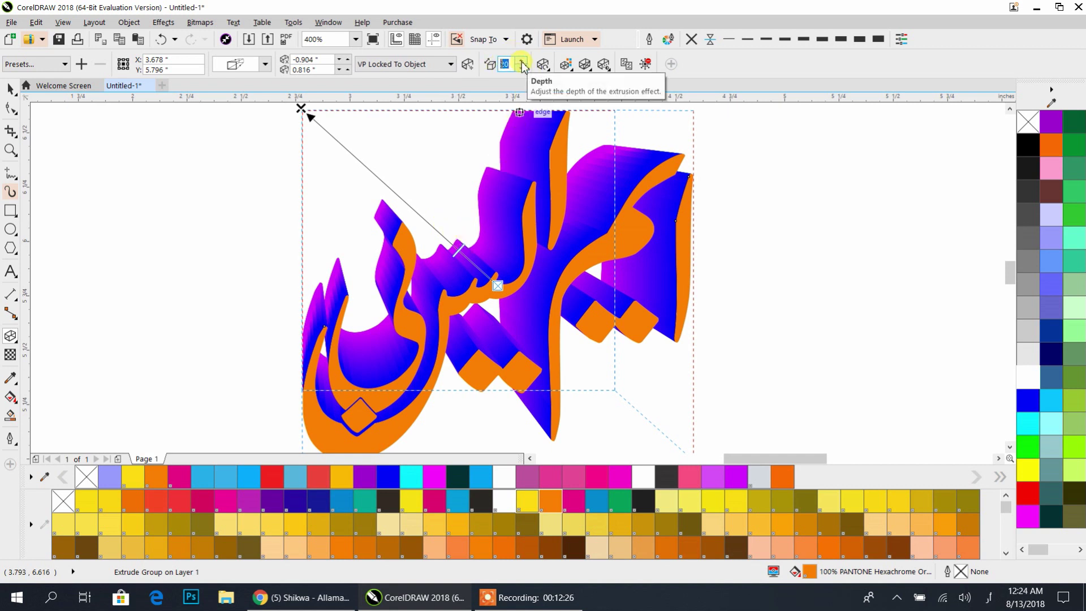
pyautogui.click(520, 60)
pyautogui.click(520, 60)
pyautogui.click(519, 60)
pyautogui.click(520, 60)
pyautogui.click(520, 60)
pyautogui.click(520, 60)
pyautogui.click(520, 60)
pyautogui.click(520, 60)
pyautogui.click(519, 60)
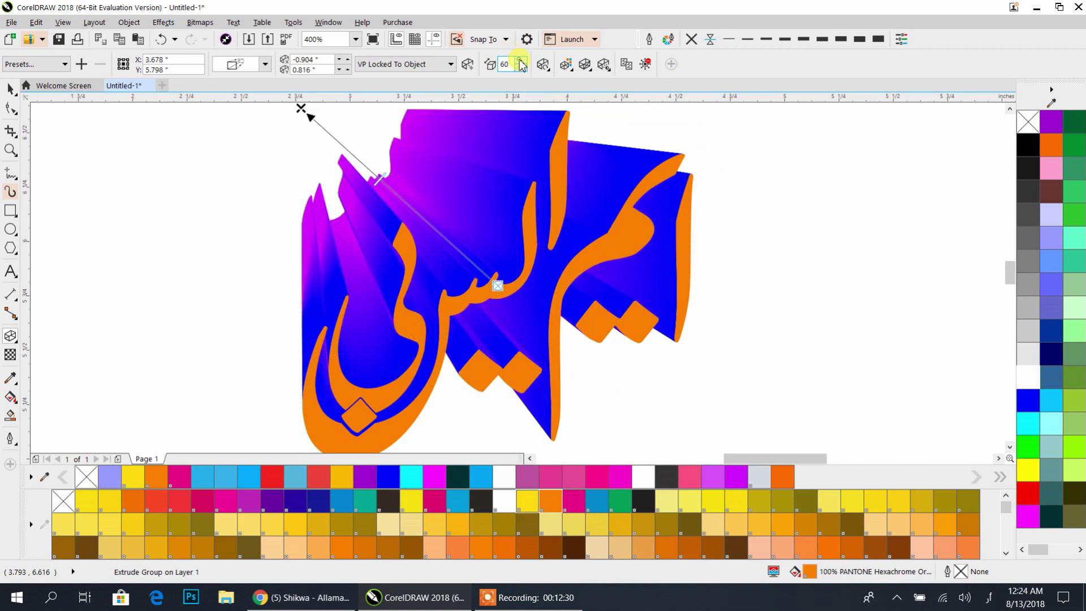
pyautogui.click(520, 60)
pyautogui.click(520, 60)
pyautogui.click(520, 60)
pyautogui.click(520, 60)
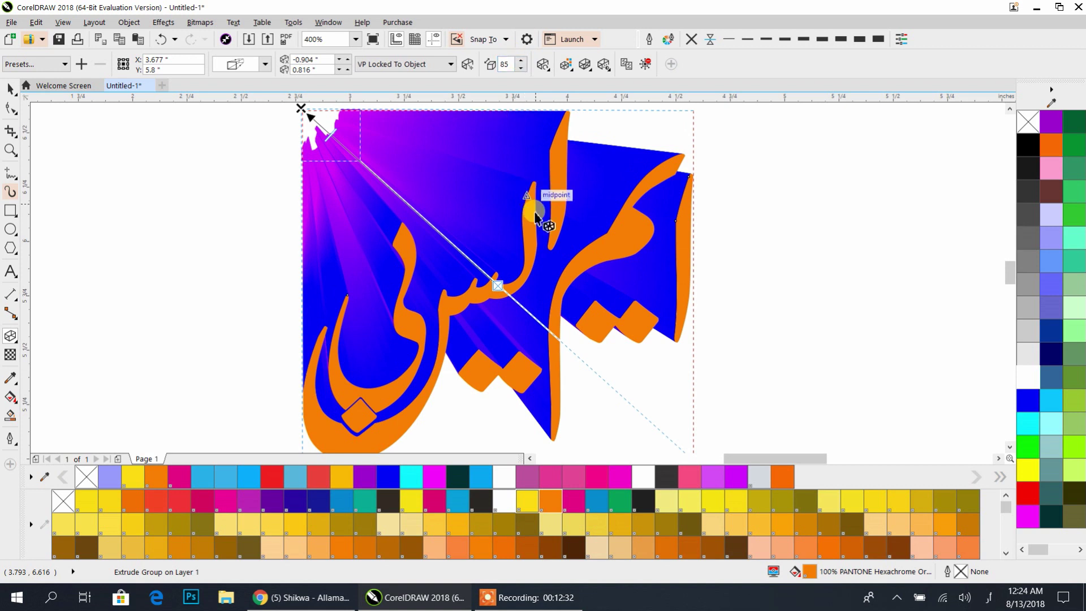
# Light the deepened extrusion with Light 2, Light 3 and Light 1 at an intensity of 100, keeping the full color range
pyautogui.scroll(-2, 535, 220)
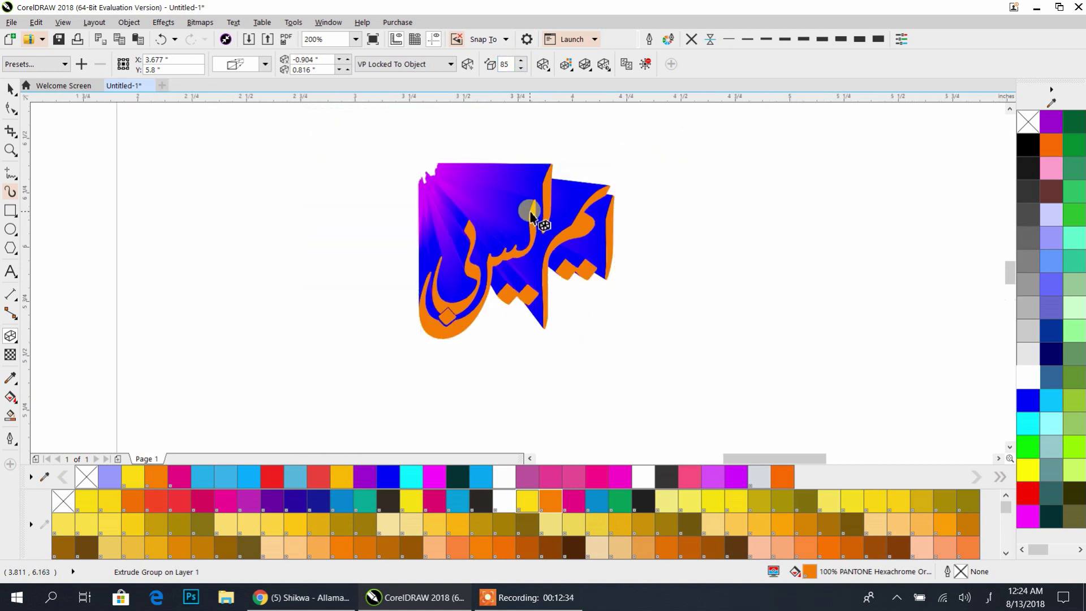
pyautogui.scroll(2, 535, 221)
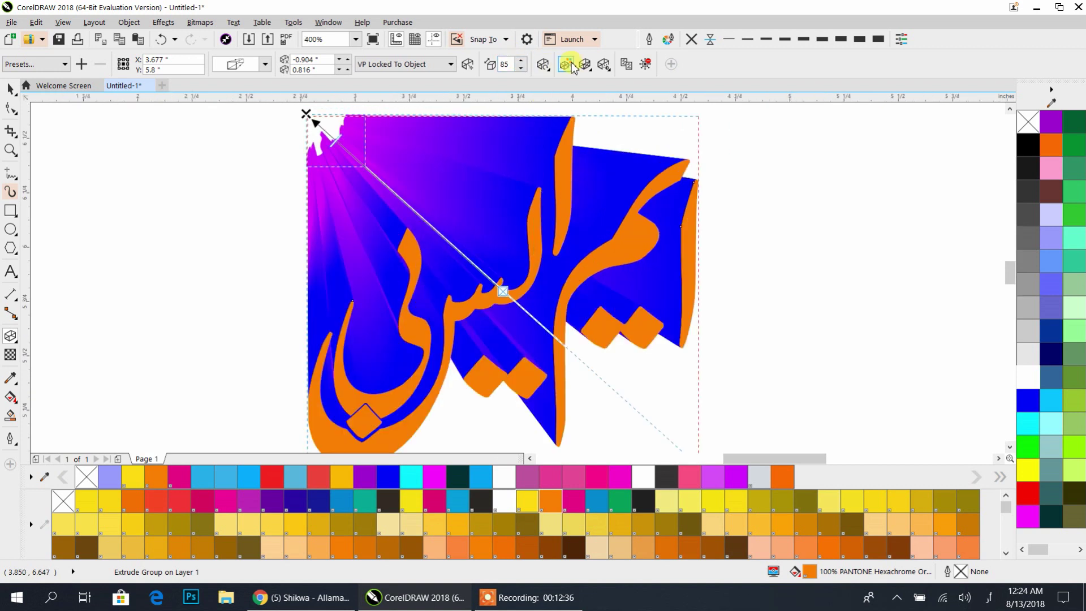
pyautogui.click(605, 64)
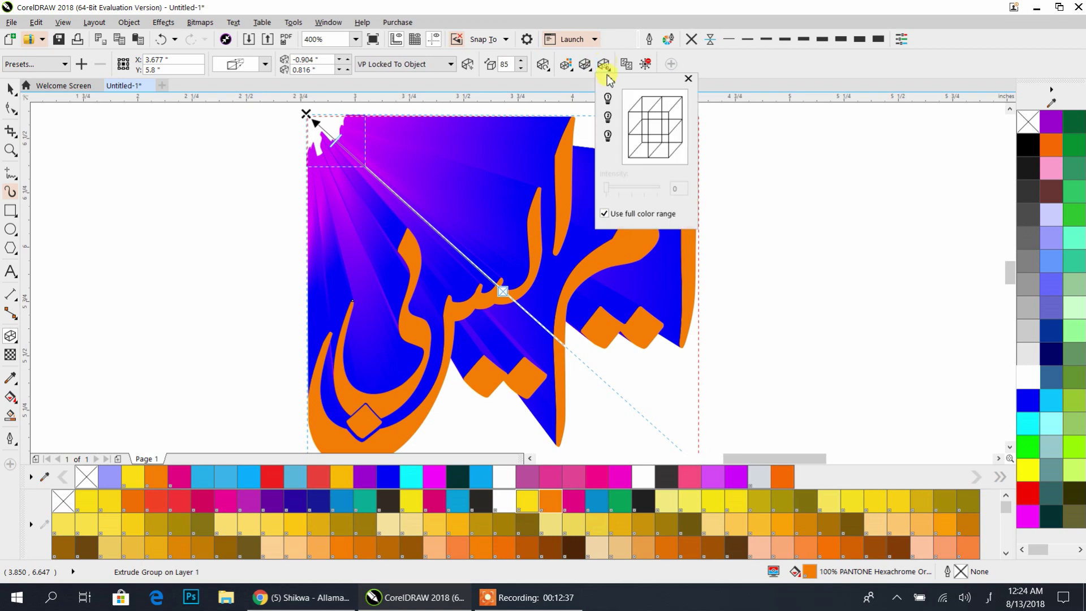
pyautogui.click(609, 114)
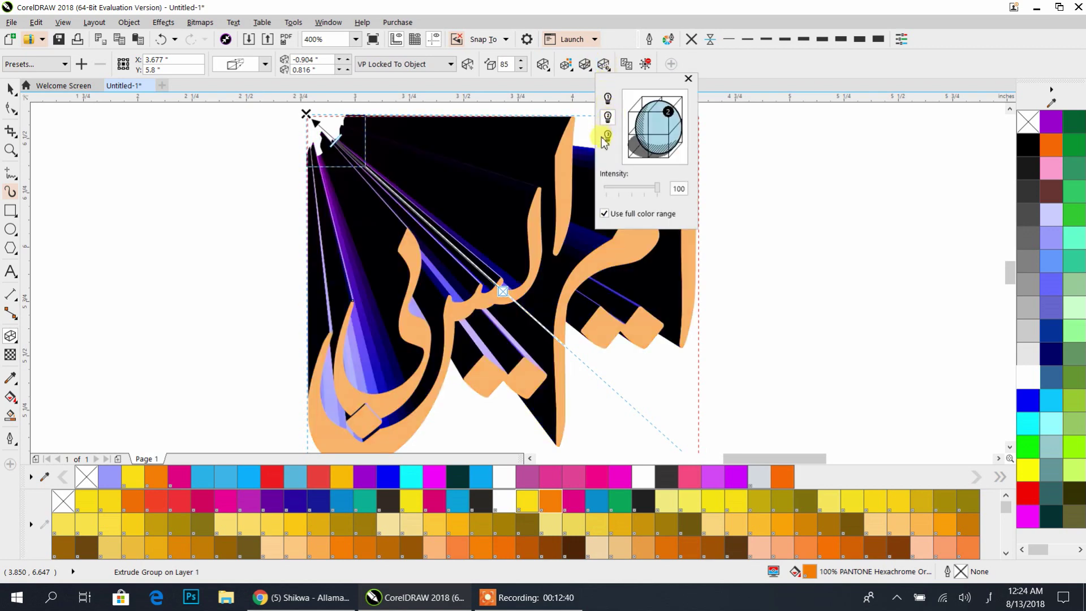
pyautogui.click(607, 135)
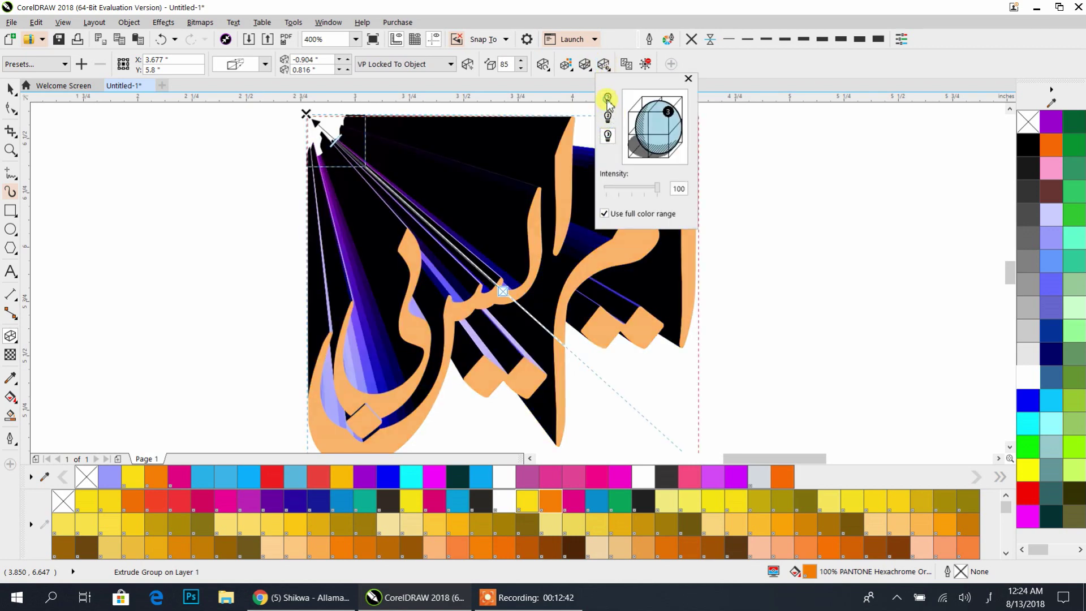
pyautogui.click(607, 99)
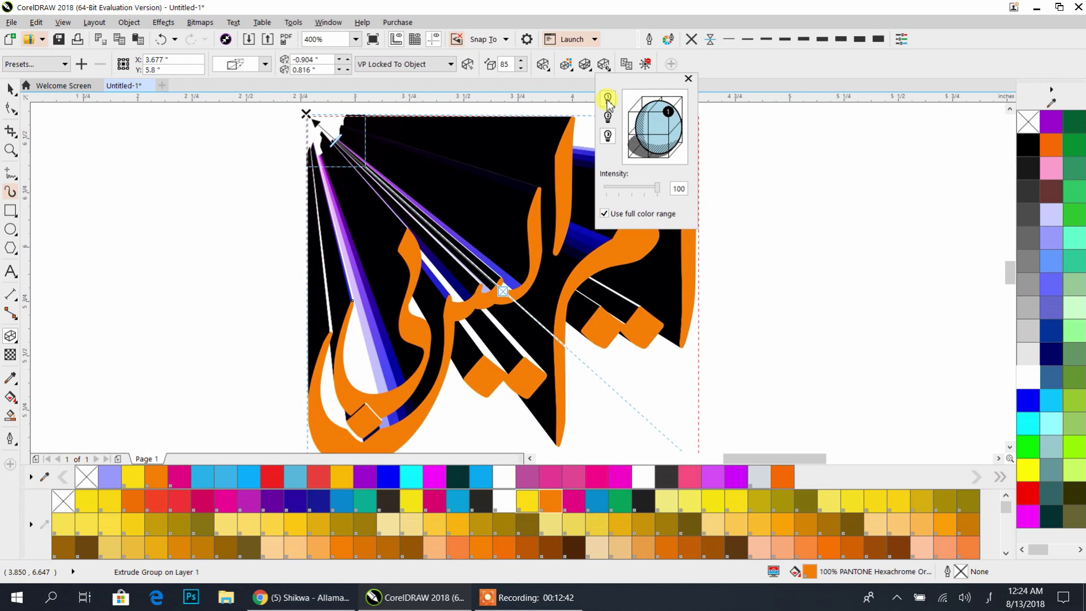
pyautogui.click(481, 203)
# Rotate the extruded lettering in 3D so the letter faces swing far down and to the left
pyautogui.scroll(-2, 485, 210)
pyautogui.click(488, 244)
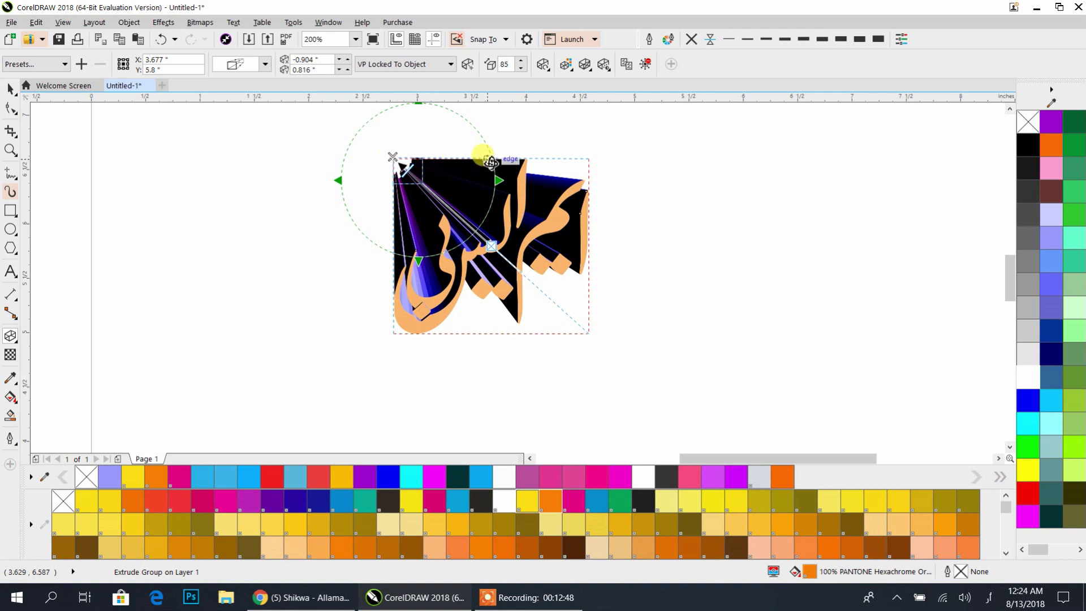
pyautogui.moveTo(487, 164); pyautogui.dragTo(484, 170)
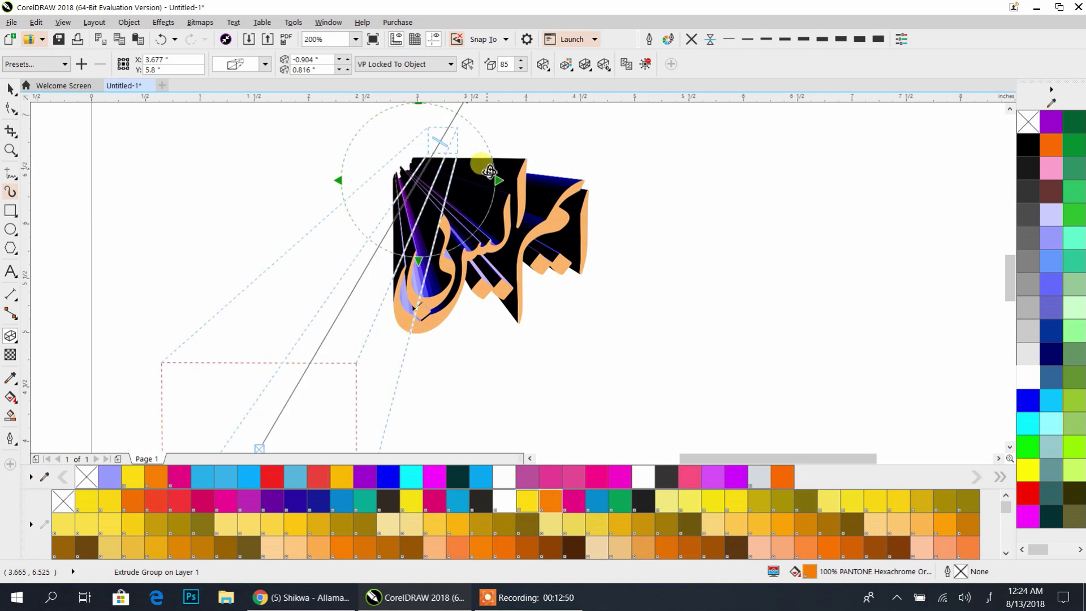
pyautogui.scroll(-1, 483, 168)
pyautogui.scroll(1, 417, 262)
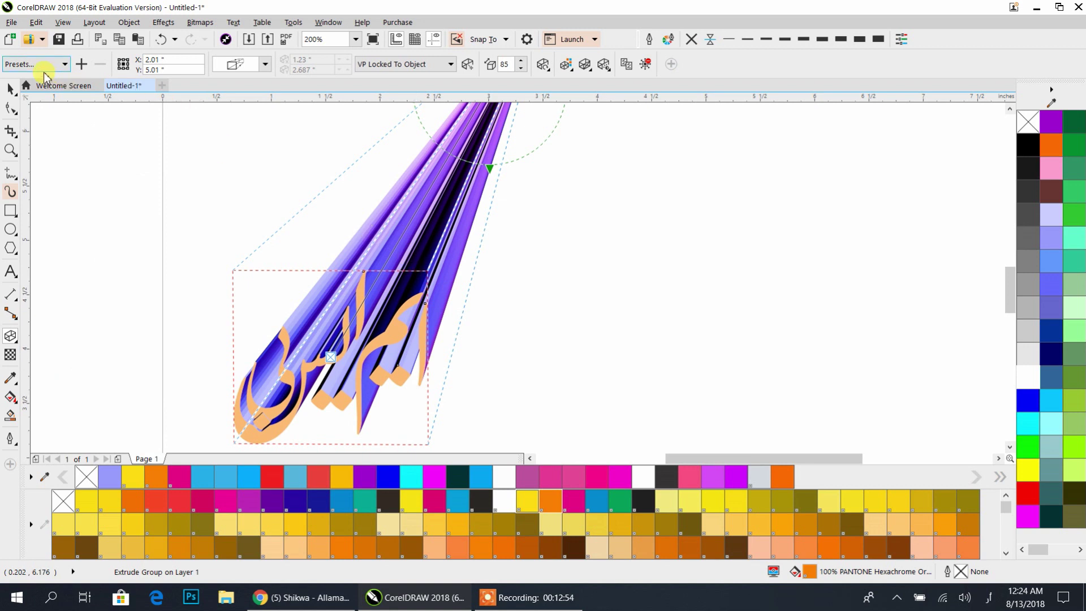
# Reduce the extrusion depth of the lettering to 8 and then to 4
pyautogui.doubleClick(510, 64)
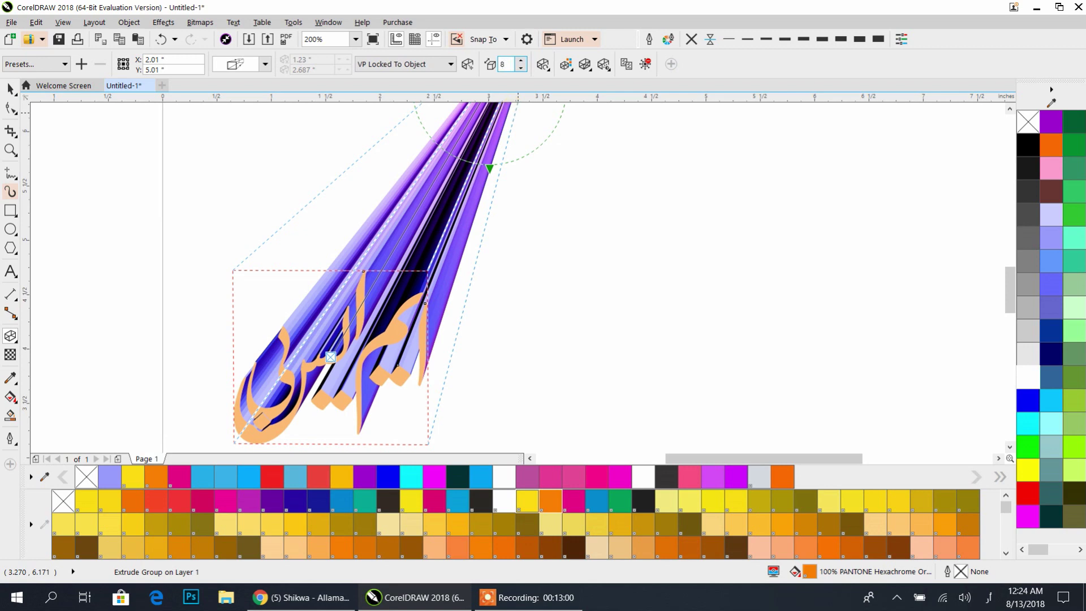
pyautogui.press('Return')
pyautogui.moveTo(517, 262); pyautogui.dragTo(470, 413)
pyautogui.scroll(2, 472, 320)
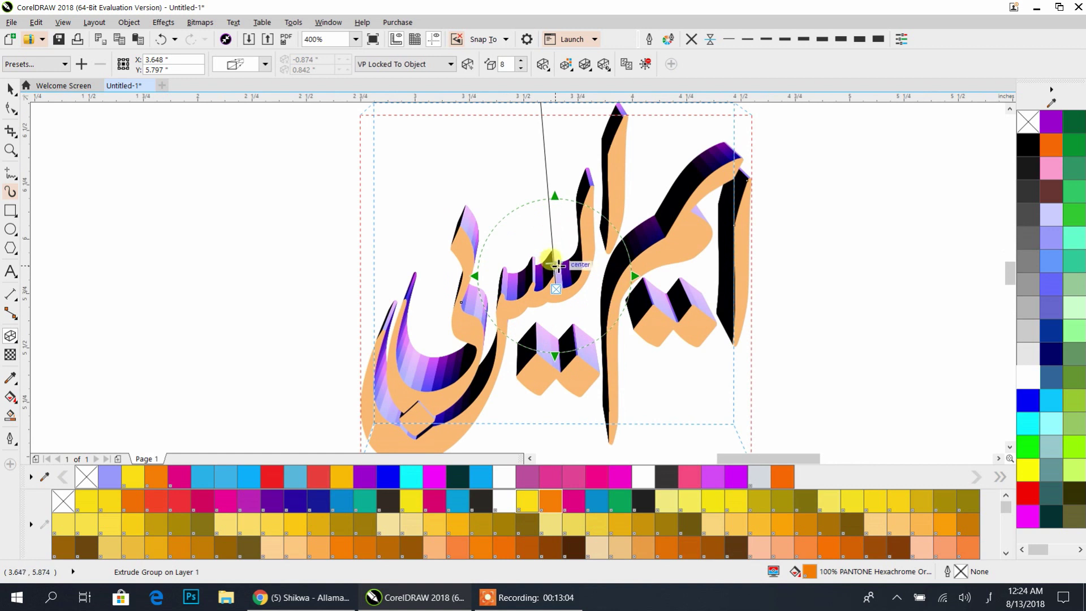
pyautogui.moveTo(556, 264); pyautogui.dragTo(560, 274)
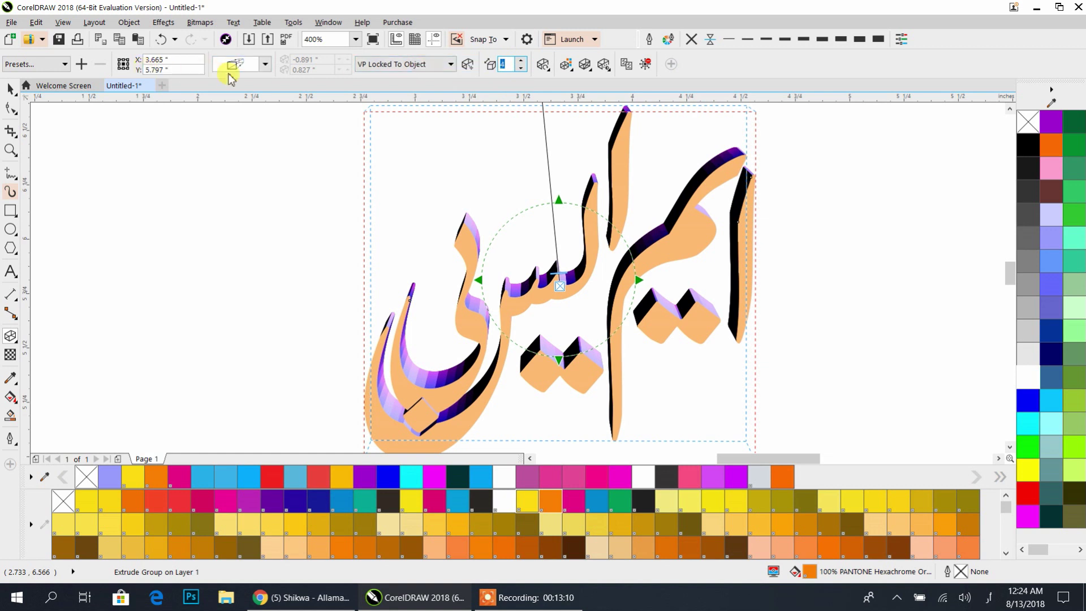
# Try the Back Parallel extrusion type on the lettering, and return it to Small Back
pyautogui.click(265, 64)
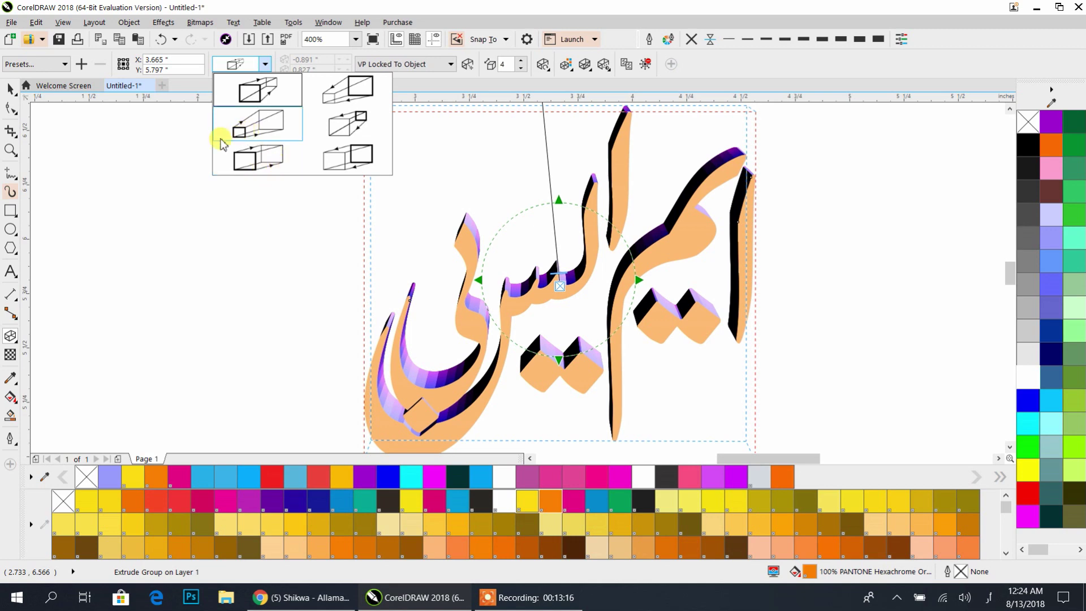
pyautogui.click(266, 166)
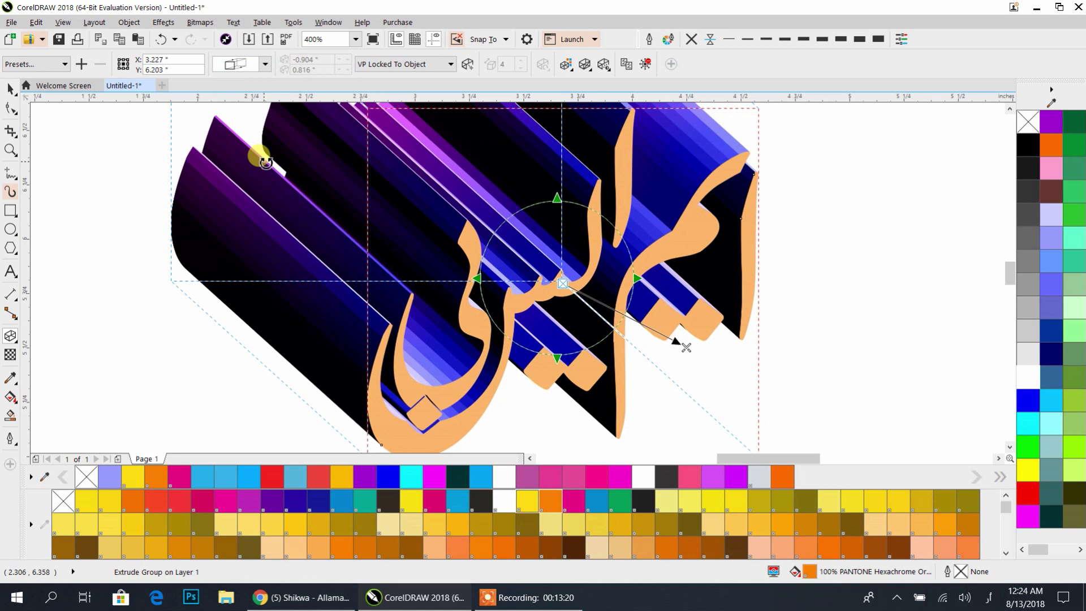
pyautogui.scroll(-2, 266, 163)
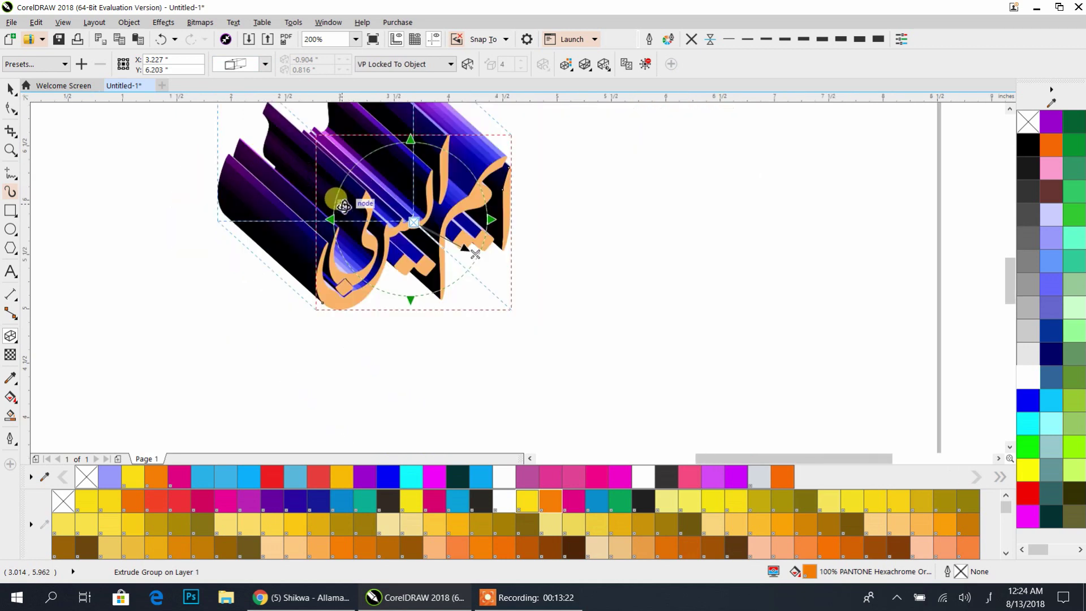
pyautogui.moveTo(341, 204); pyautogui.dragTo(360, 254)
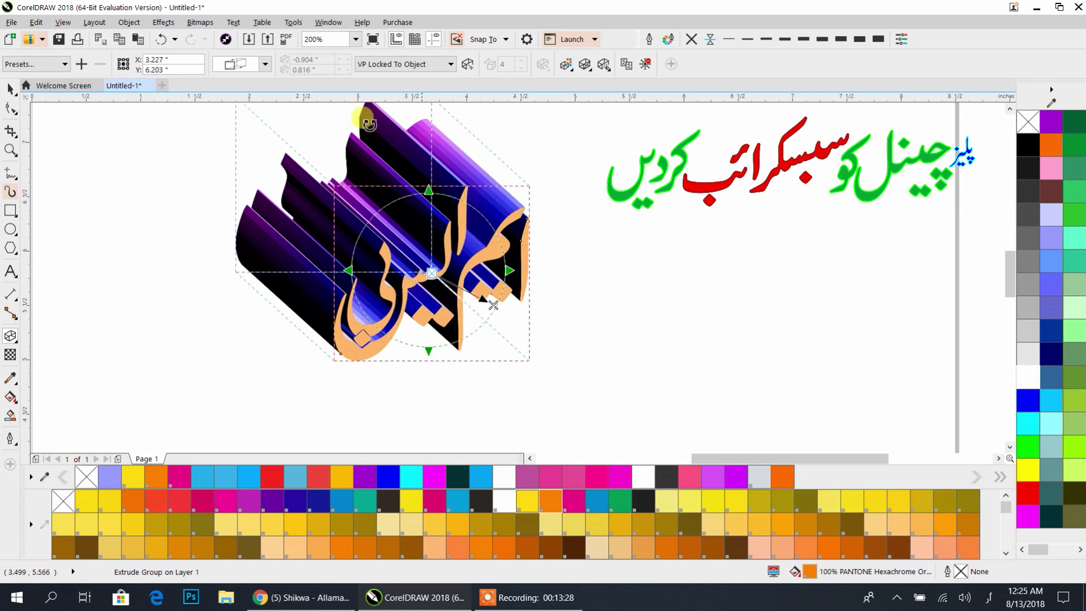
pyautogui.click(235, 64)
pyautogui.click(261, 91)
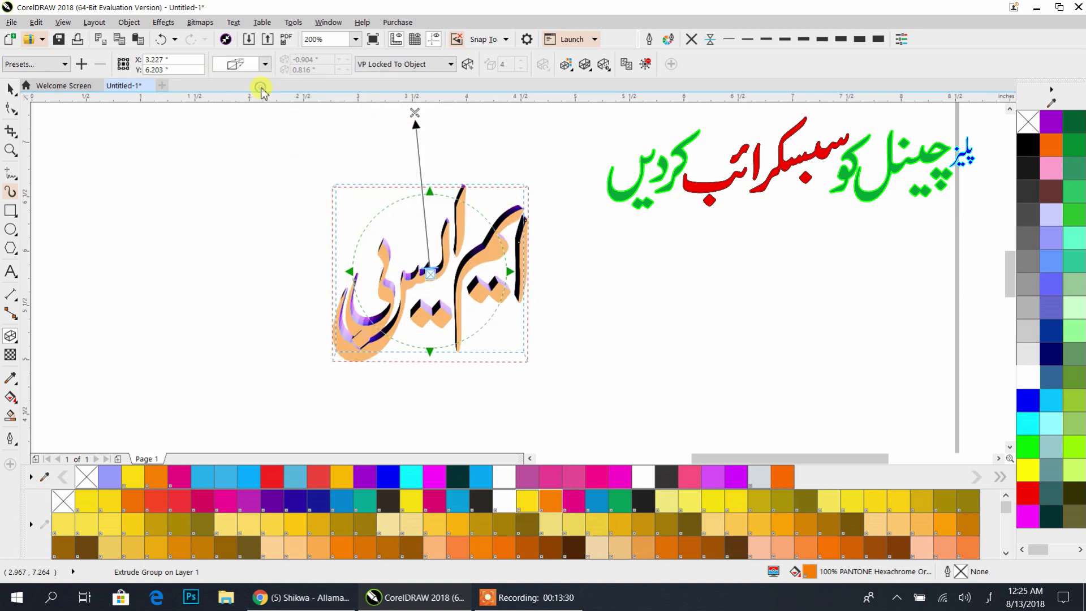
# Try the Small Front extrusion type on the lettering and fill it with orange #FF6600, followed by red #FF0000
pyautogui.click(249, 67)
pyautogui.click(339, 79)
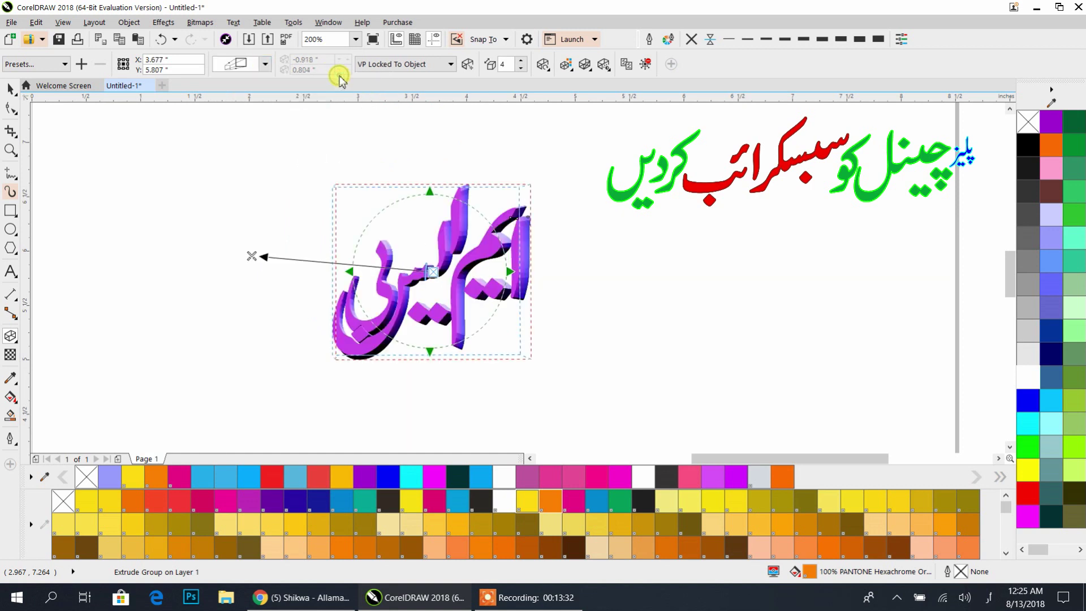
pyautogui.scroll(1, 436, 304)
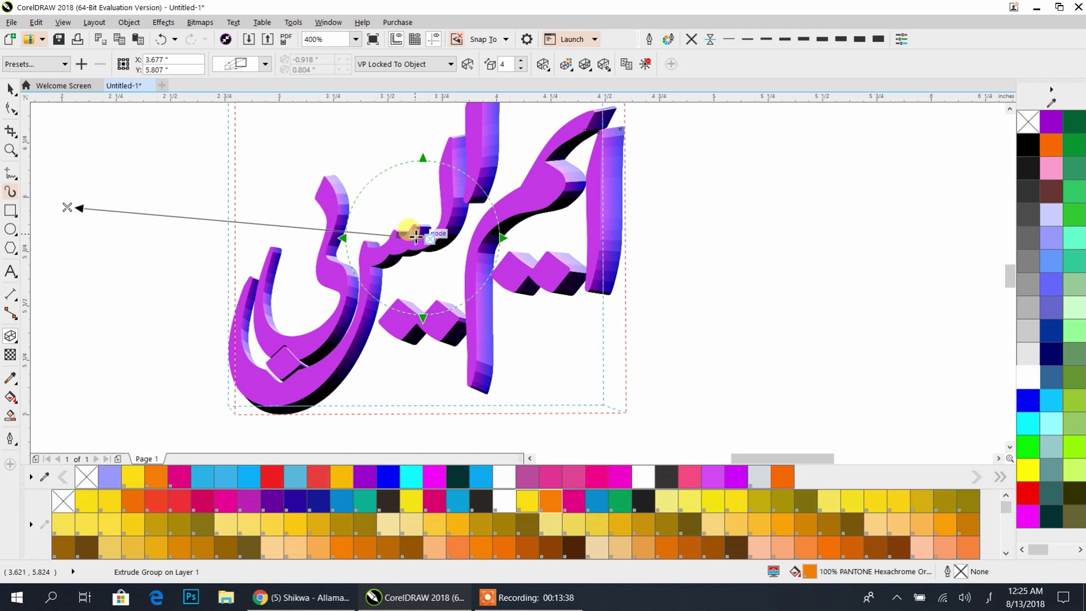
pyautogui.click(1051, 146)
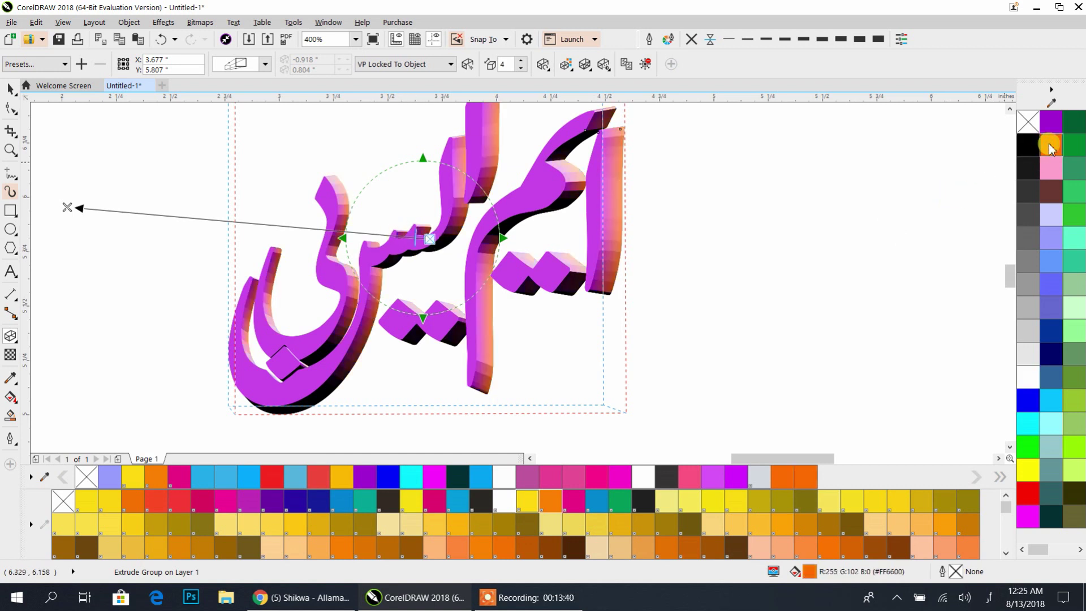
pyautogui.click(1023, 490)
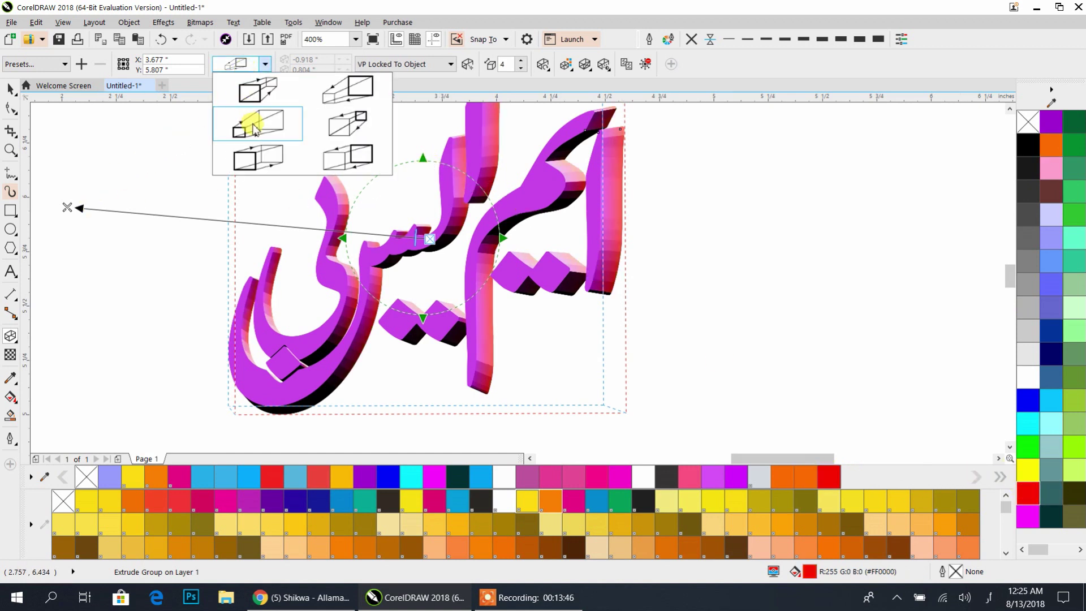
# Try the Big Back extrusion type with a blue #0000FF fill, and return the lettering to Small Front
pyautogui.click(253, 123)
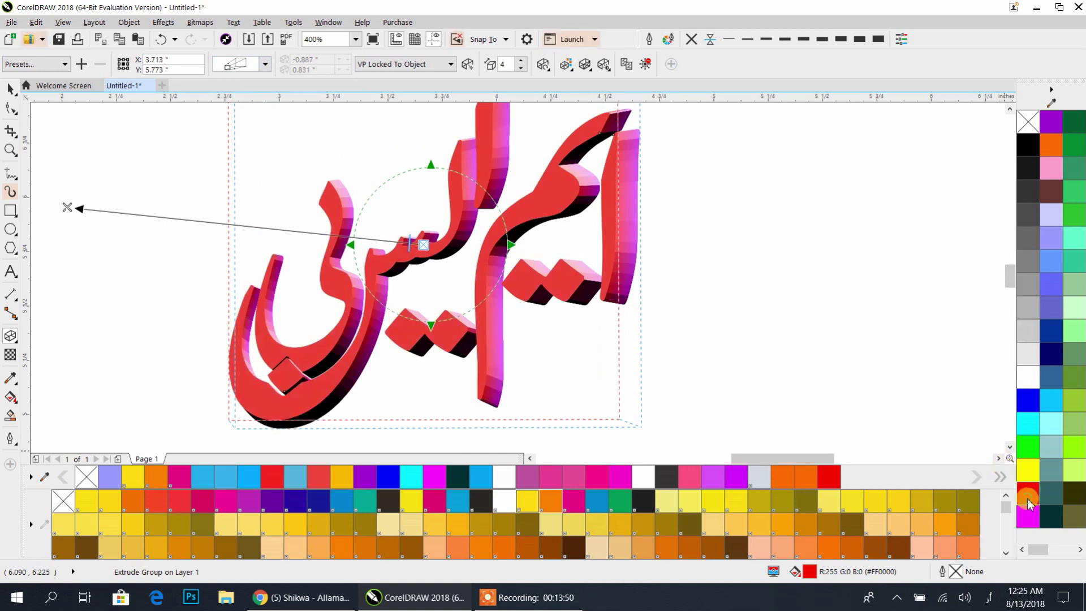
pyautogui.click(1026, 398)
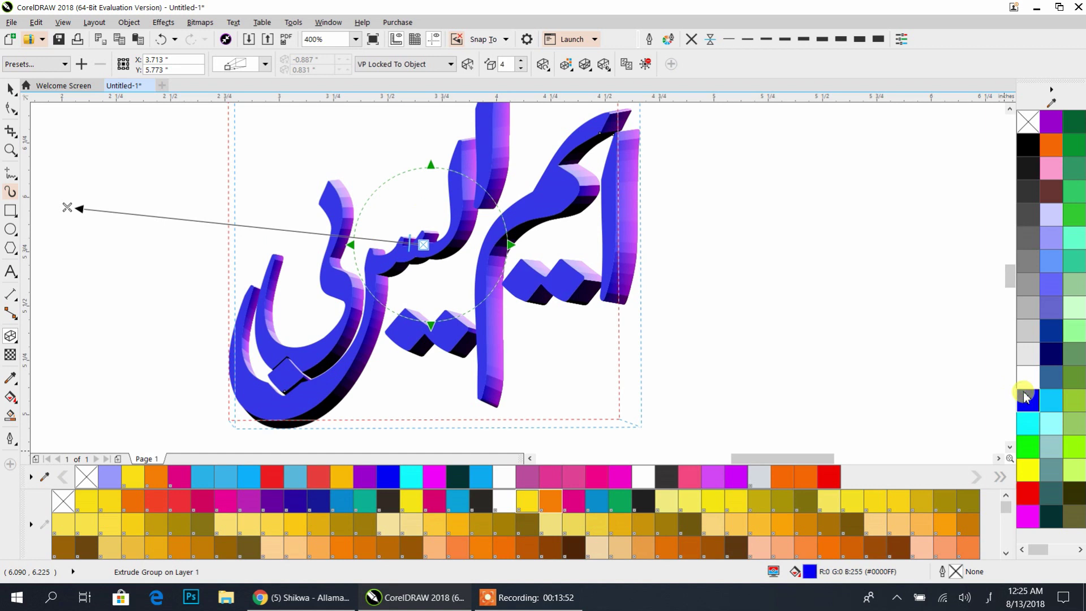
pyautogui.click(266, 64)
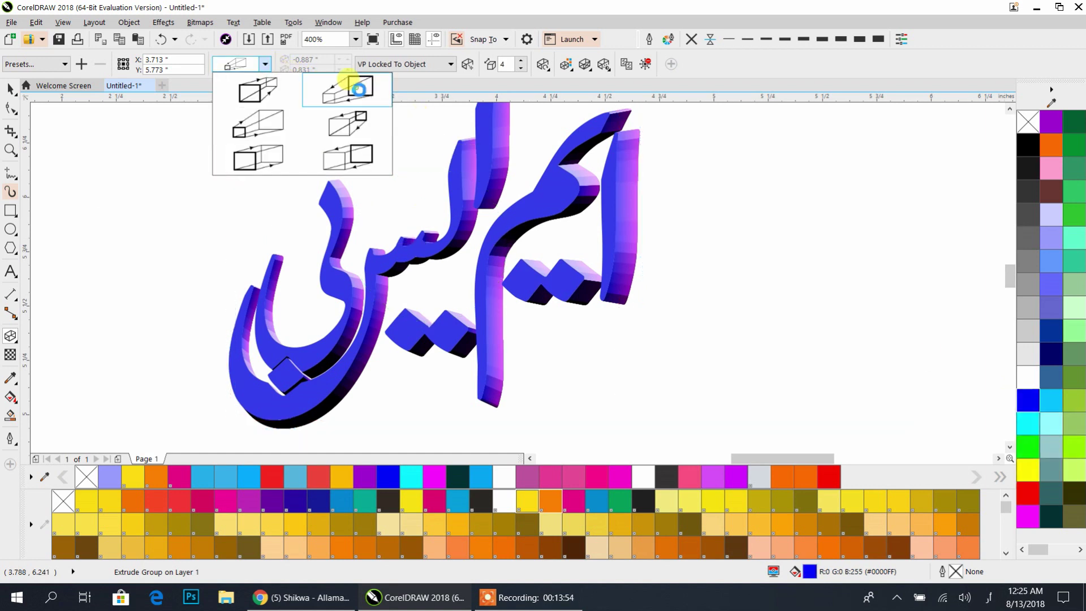
pyautogui.click(352, 87)
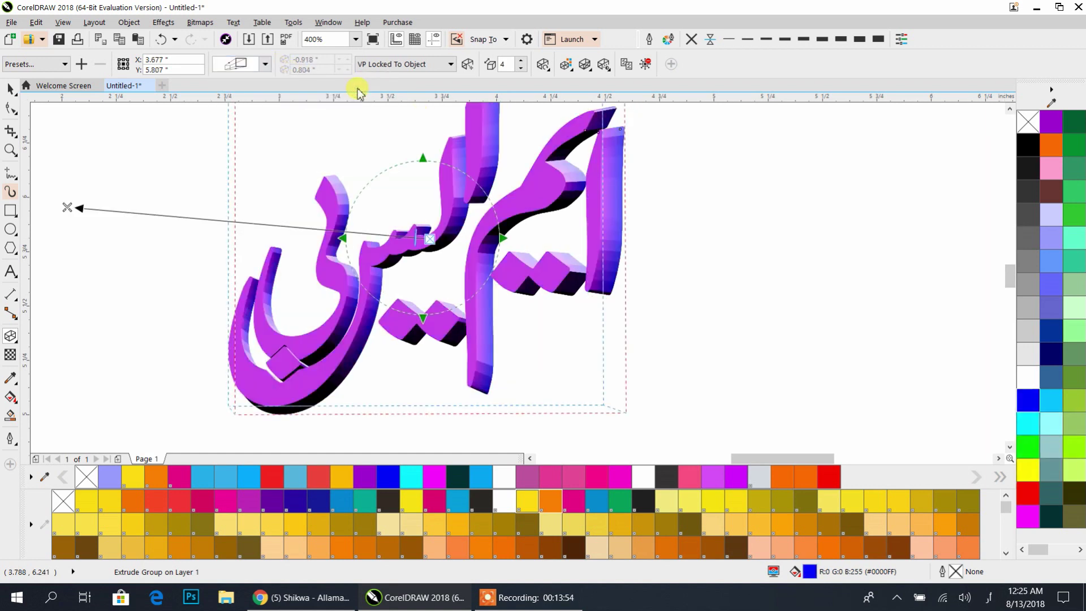
# Fill the extruded lettering with red #FF0000, apply the Big Back extrusion type and deselect it
pyautogui.click(1033, 491)
pyautogui.click(266, 64)
pyautogui.click(260, 118)
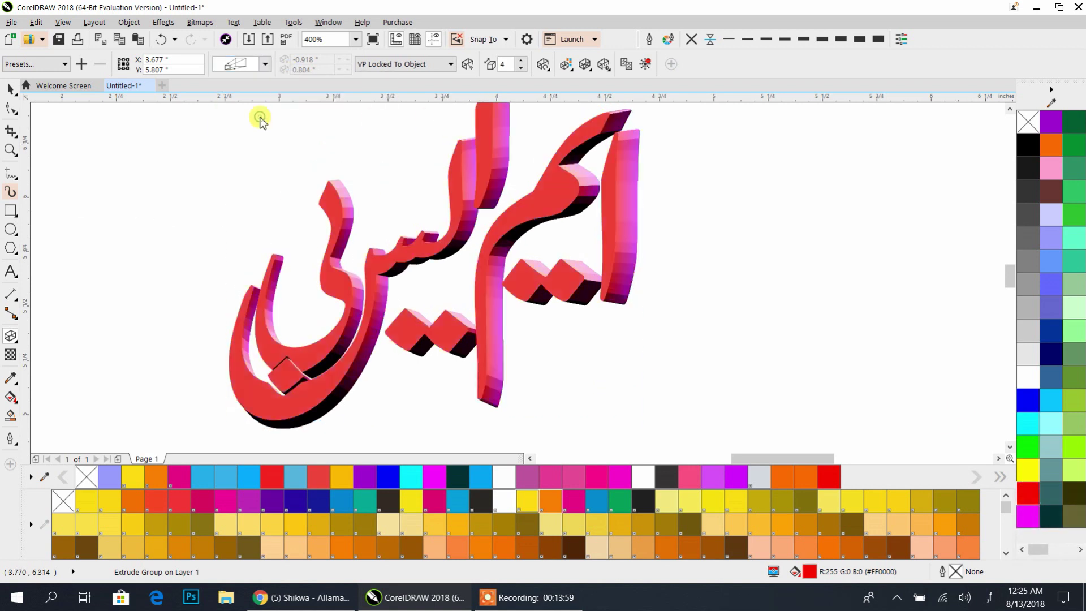
pyautogui.click(263, 65)
pyautogui.click(721, 147)
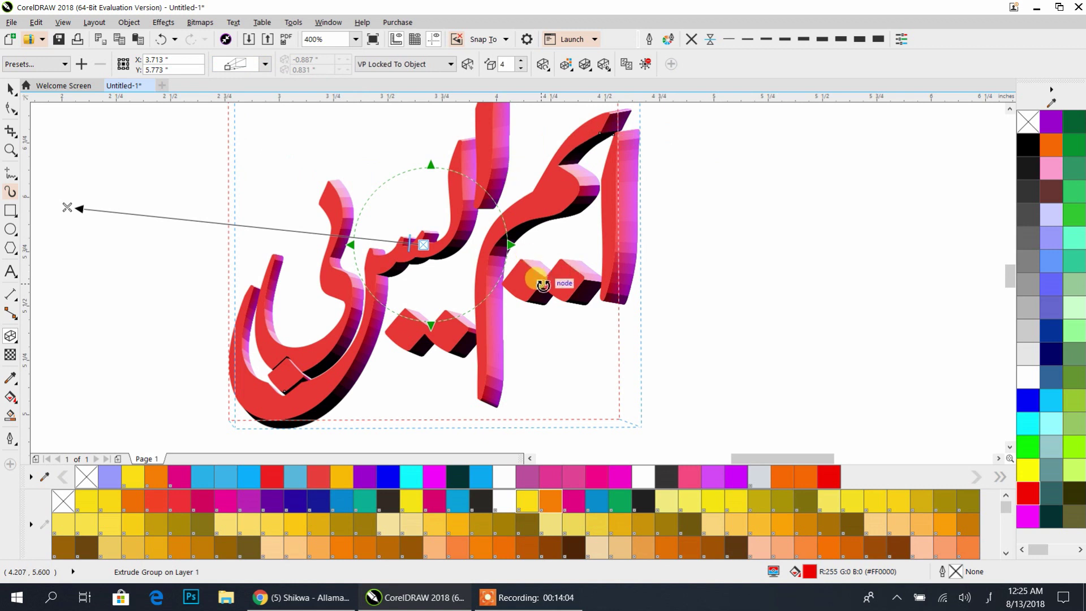
pyautogui.click(729, 285)
# Examine the finished red lettering up close and alongside the extruded "abc" and "الله" designs
pyautogui.scroll(-4, 729, 284)
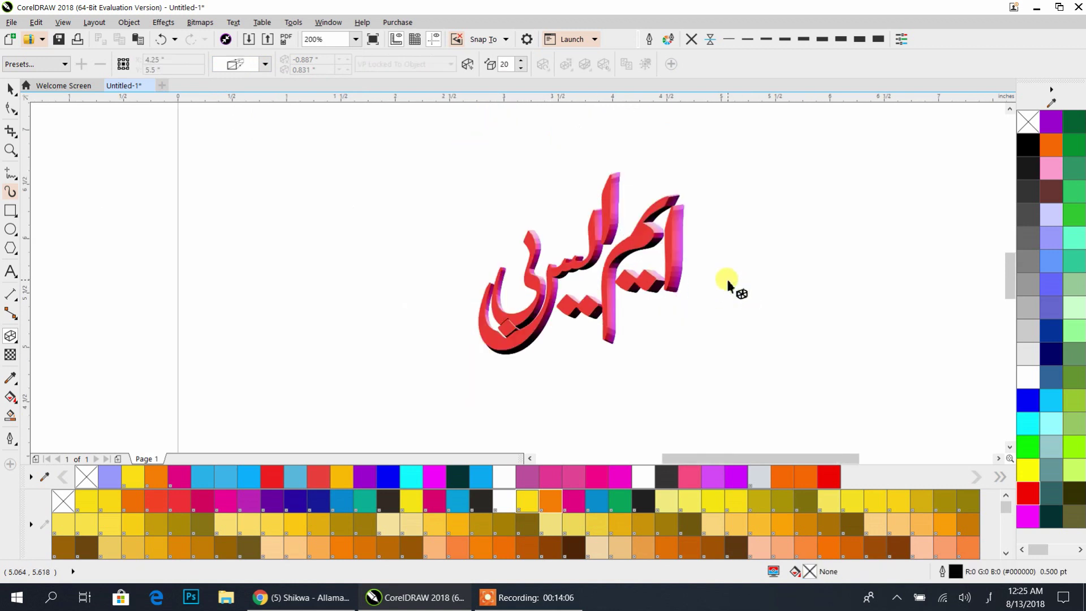
pyautogui.scroll(-2, 720, 291)
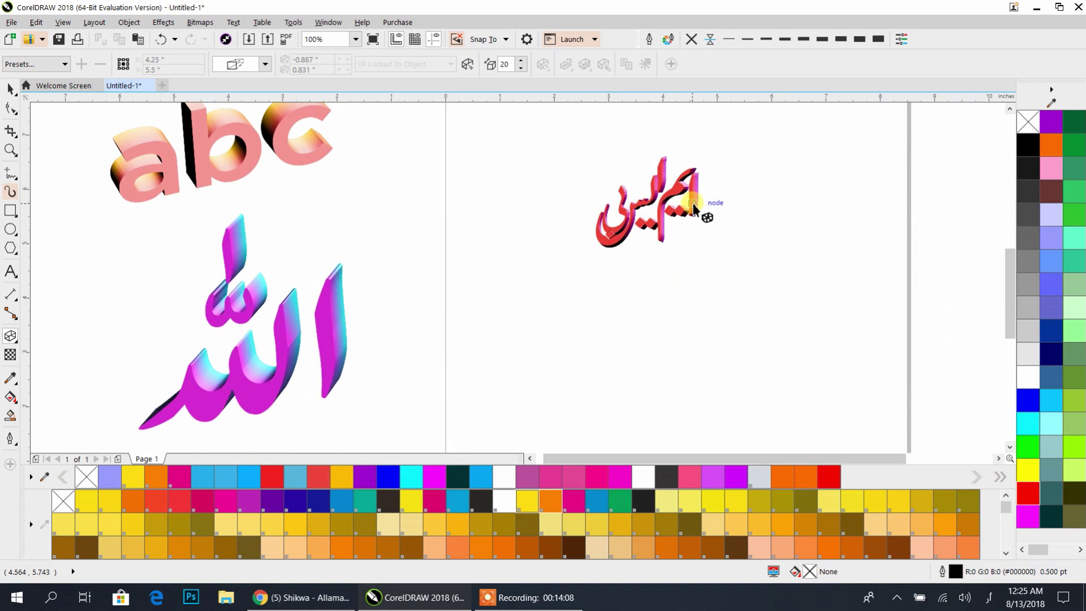
pyautogui.moveTo(490, 160); pyautogui.dragTo(490, 273)
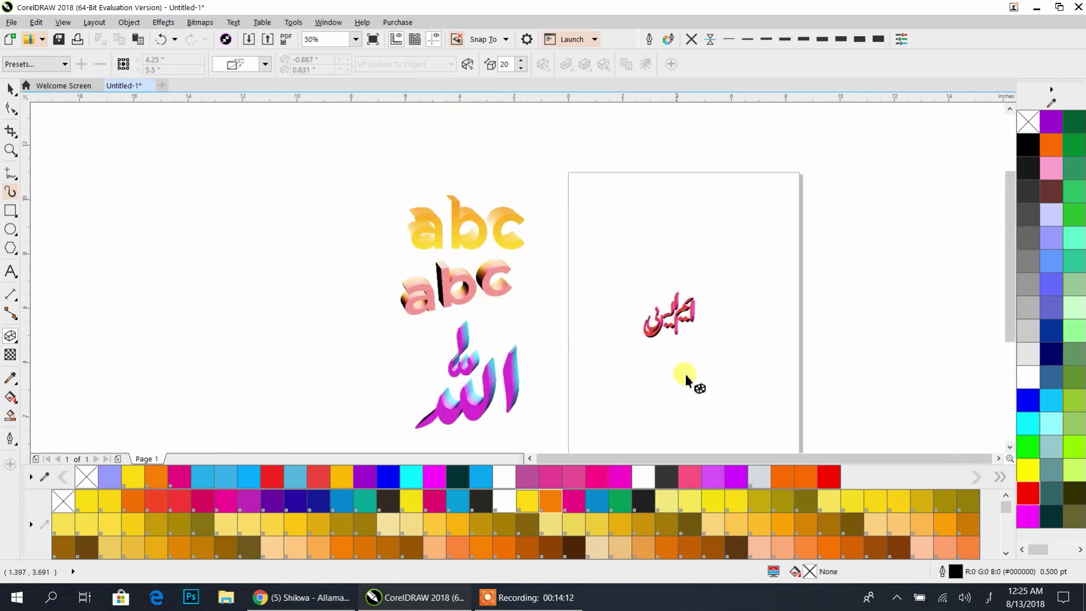
pyautogui.scroll(4, 696, 362)
pyautogui.scroll(2, 653, 287)
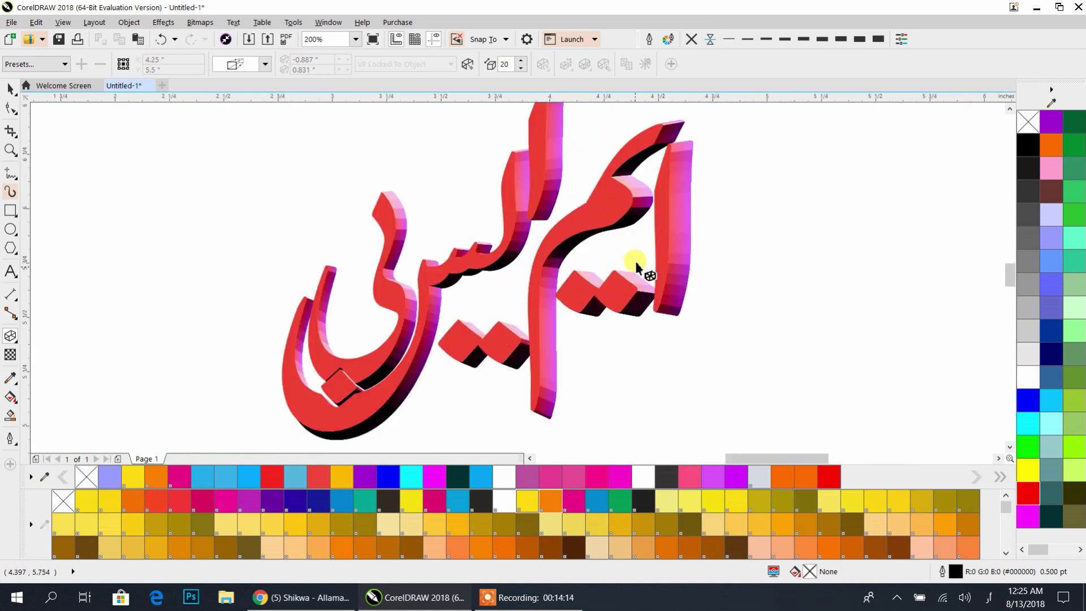
pyautogui.moveTo(643, 272); pyautogui.dragTo(644, 285)
pyautogui.scroll(-1, 640, 288)
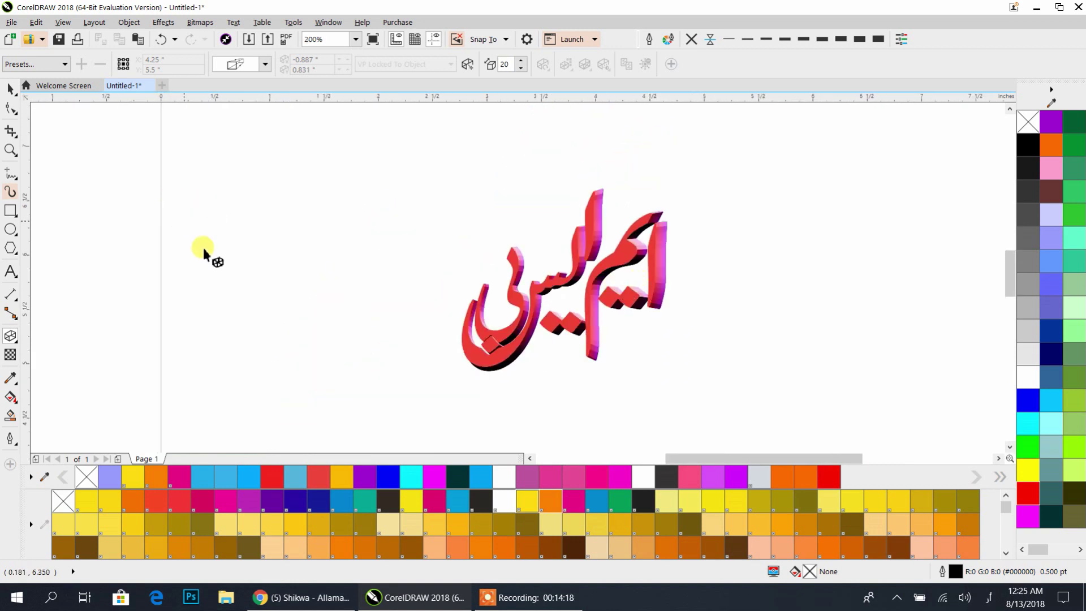
pyautogui.click(521, 601)
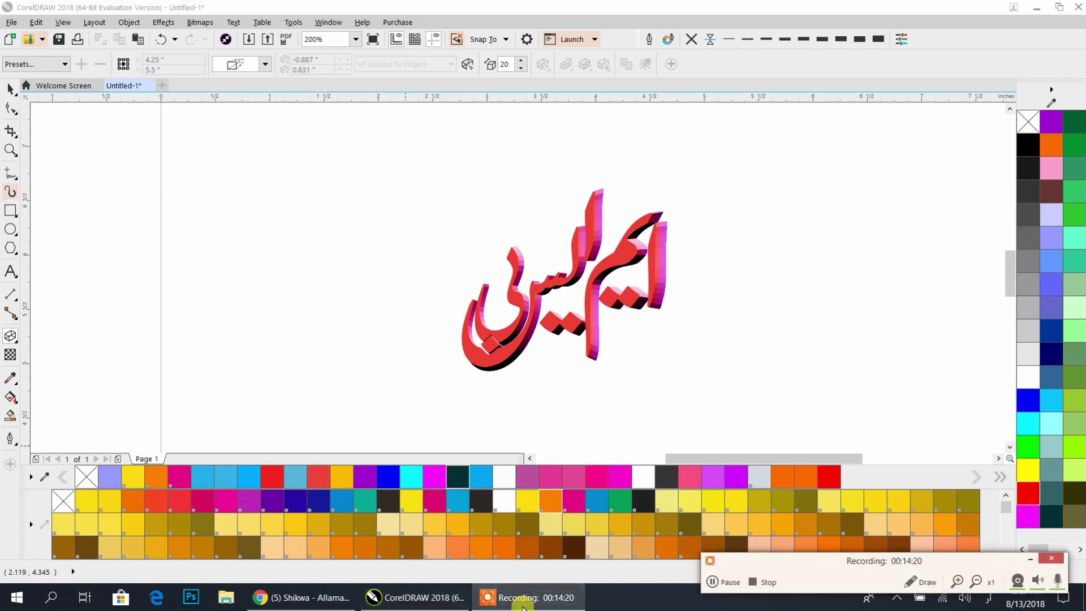